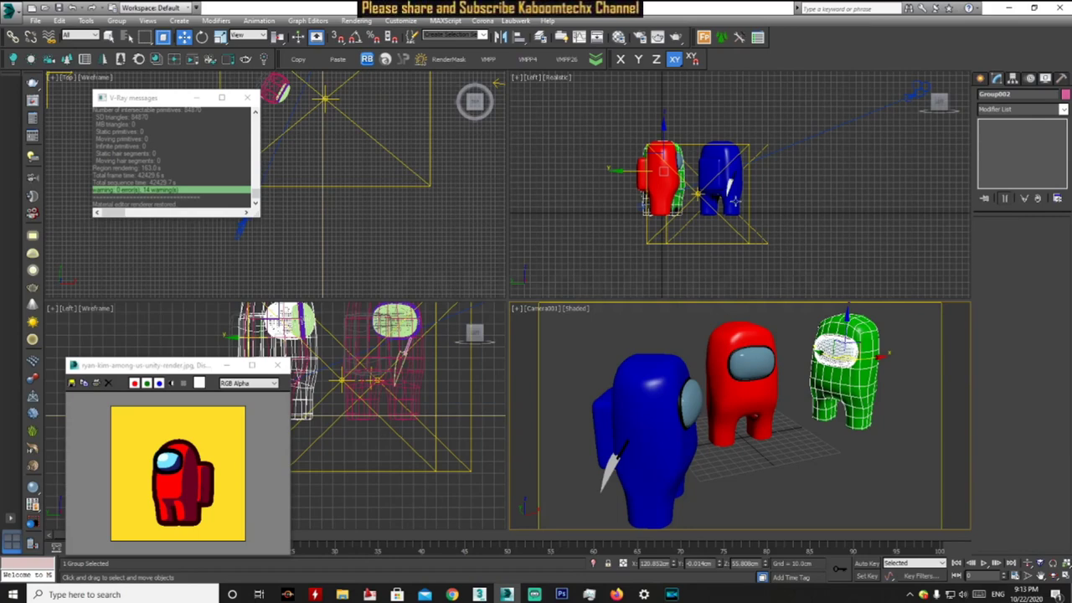
- Clone the red crewmate into a copy, Group005, standing in front of the others
{"action": "left_click", "coordinate": [745, 364]}
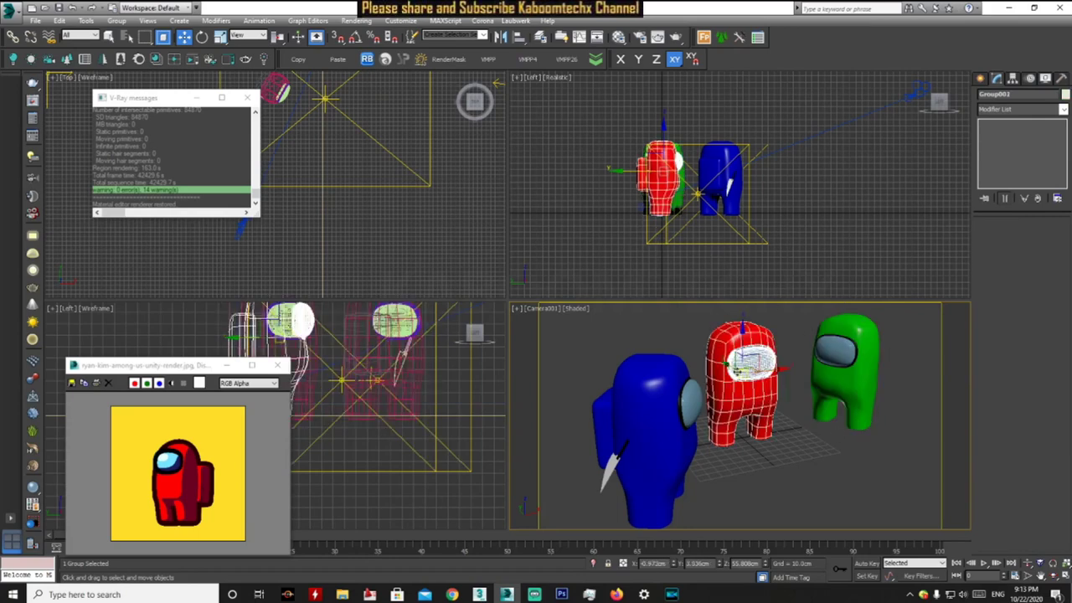
{"action": "left_click_drag", "start_coordinate": [730, 362], "coordinate": [797, 399], "text": "shift"}
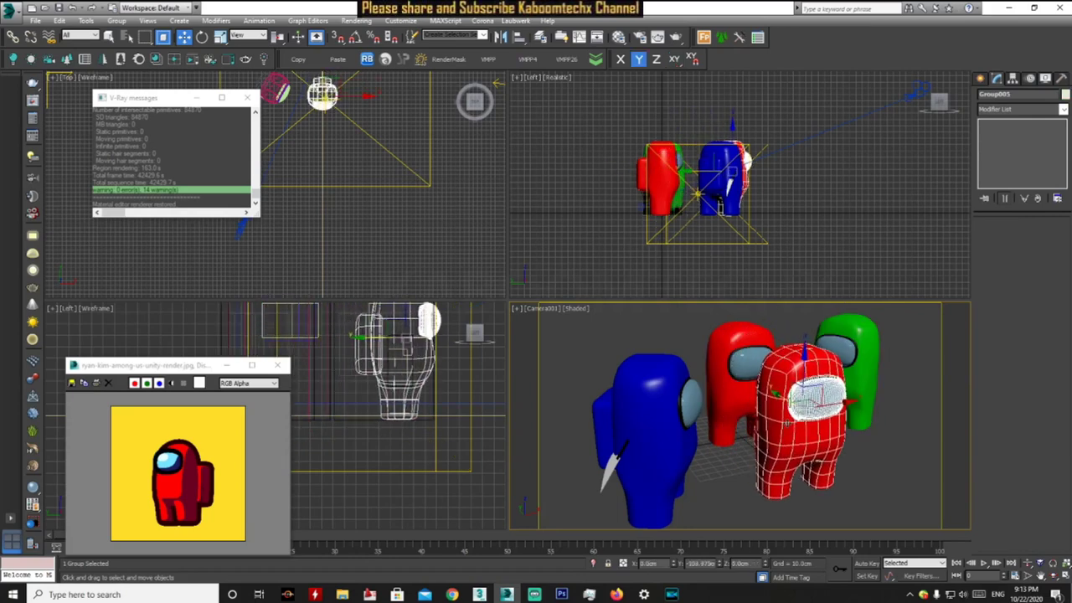
{"action": "left_click", "coordinate": [538, 345]}
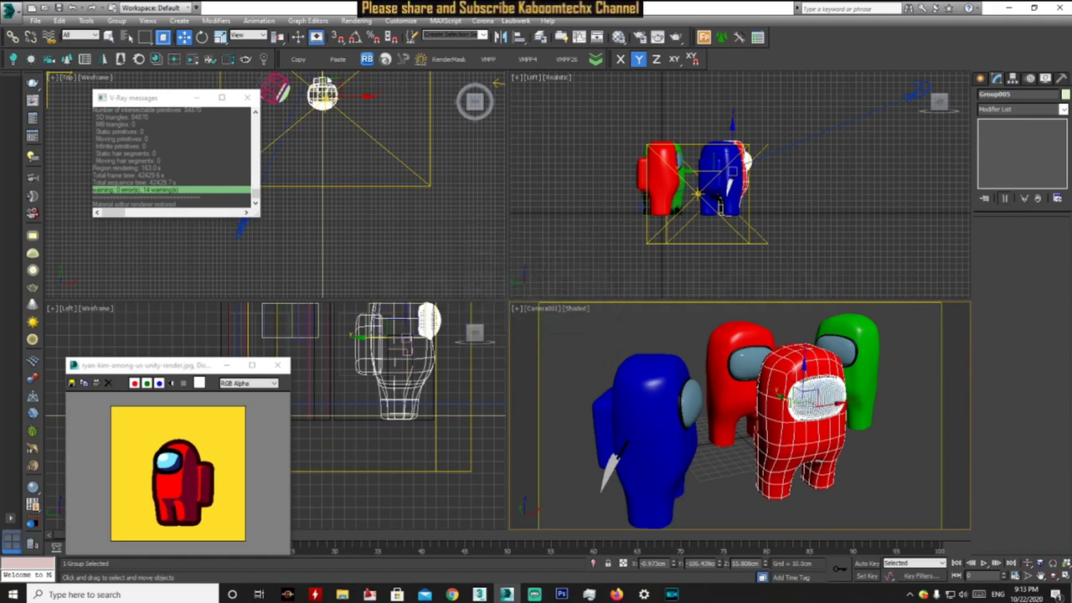
{"action": "left_click", "coordinate": [202, 37]}
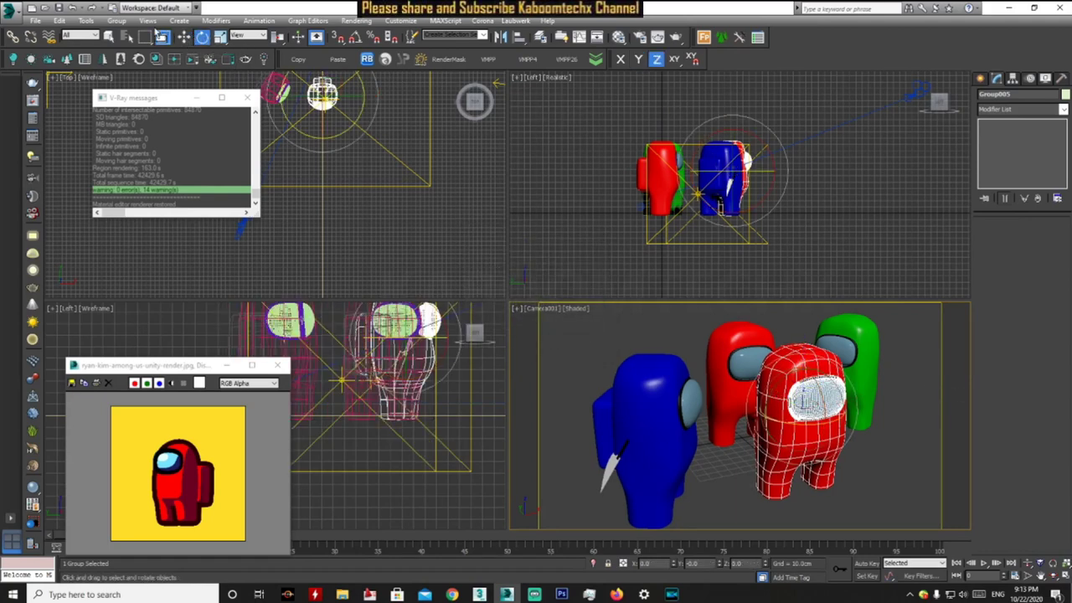
- Ungroup the copied red crewmate and delete its visor
{"action": "left_click", "coordinate": [118, 21]}
{"action": "left_click", "coordinate": [134, 55]}
{"action": "left_click", "coordinate": [827, 400]}
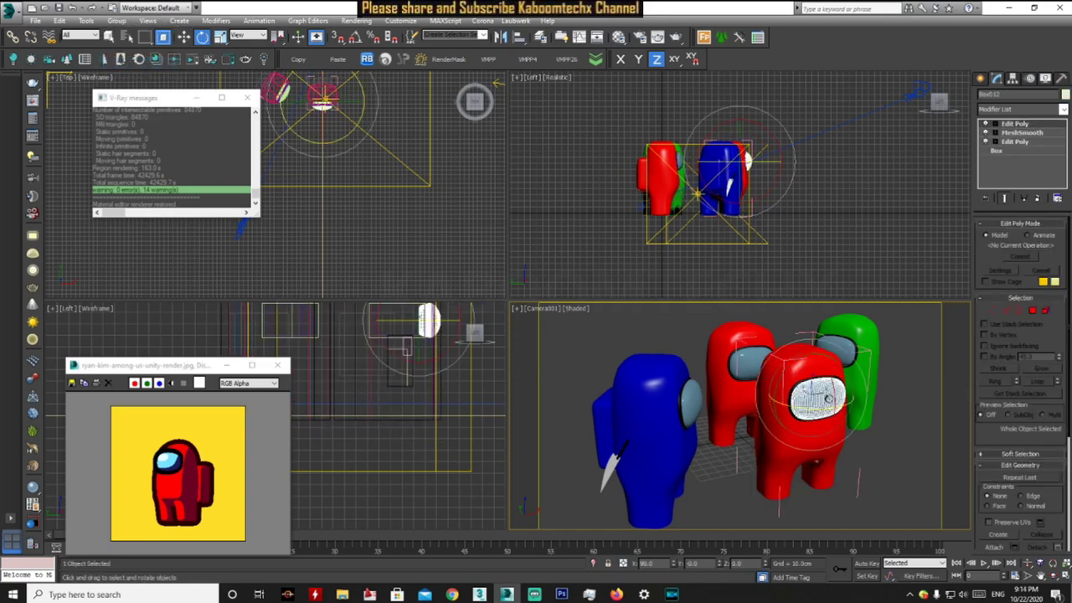
{"action": "key", "text": "Delete"}
{"action": "left_click", "coordinate": [809, 379]}
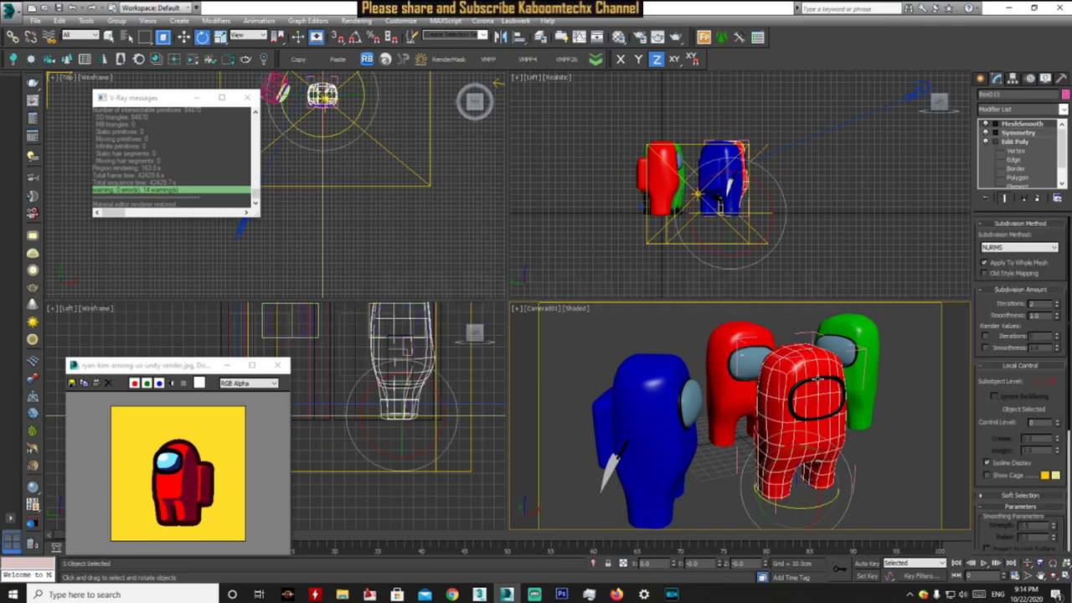
{"action": "left_click", "coordinate": [816, 381]}
{"action": "key", "text": "Delete"}
- Make the front body's modifiers unique and add a Slice modifier on top
{"action": "left_click", "coordinate": [827, 383]}
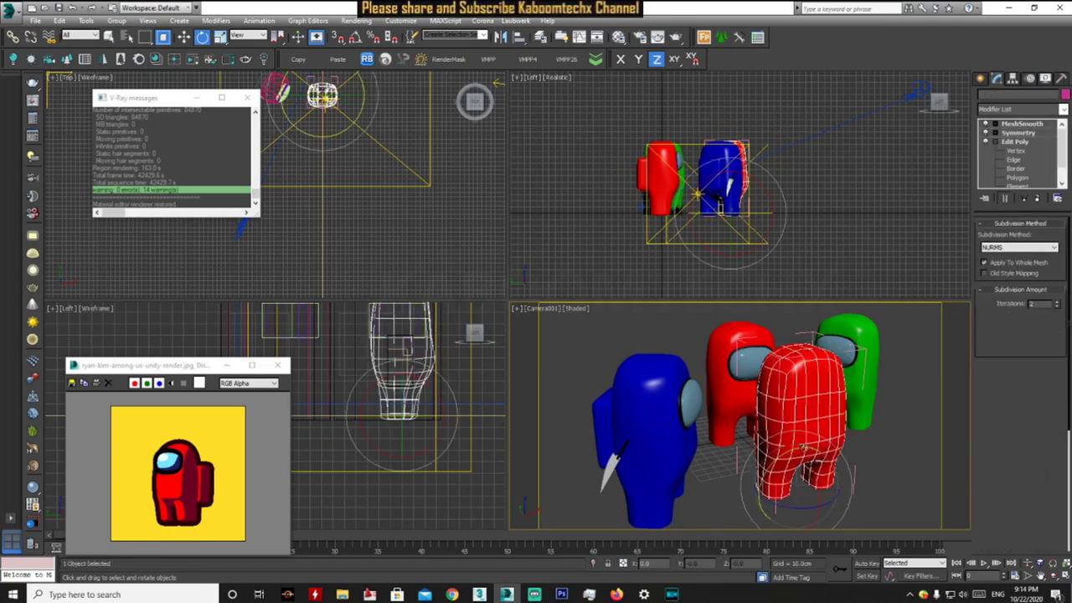
{"action": "left_click", "coordinate": [1031, 198]}
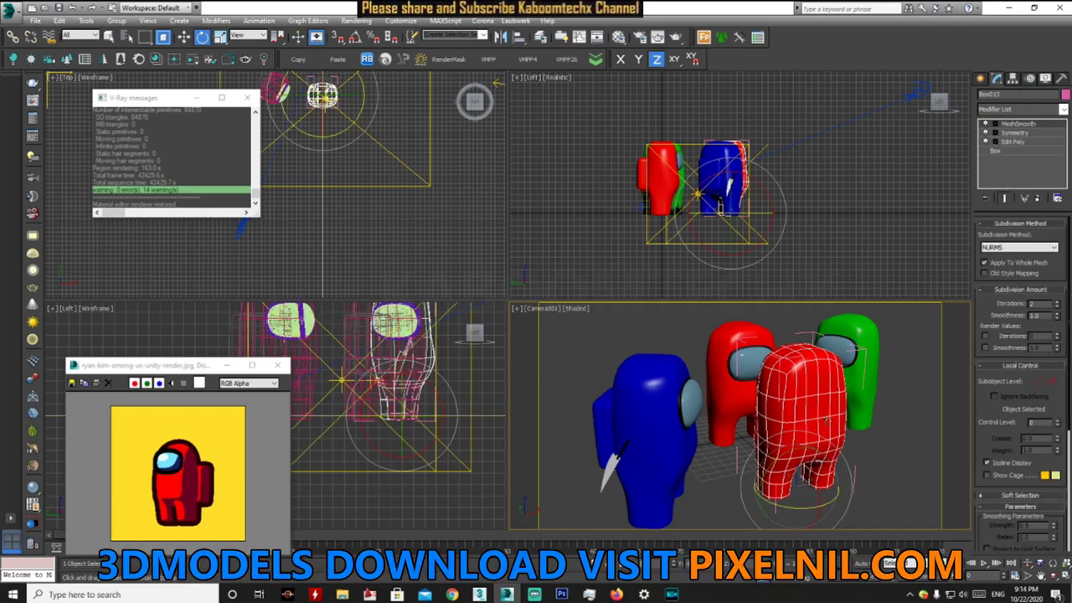
{"action": "left_click", "coordinate": [1050, 111]}
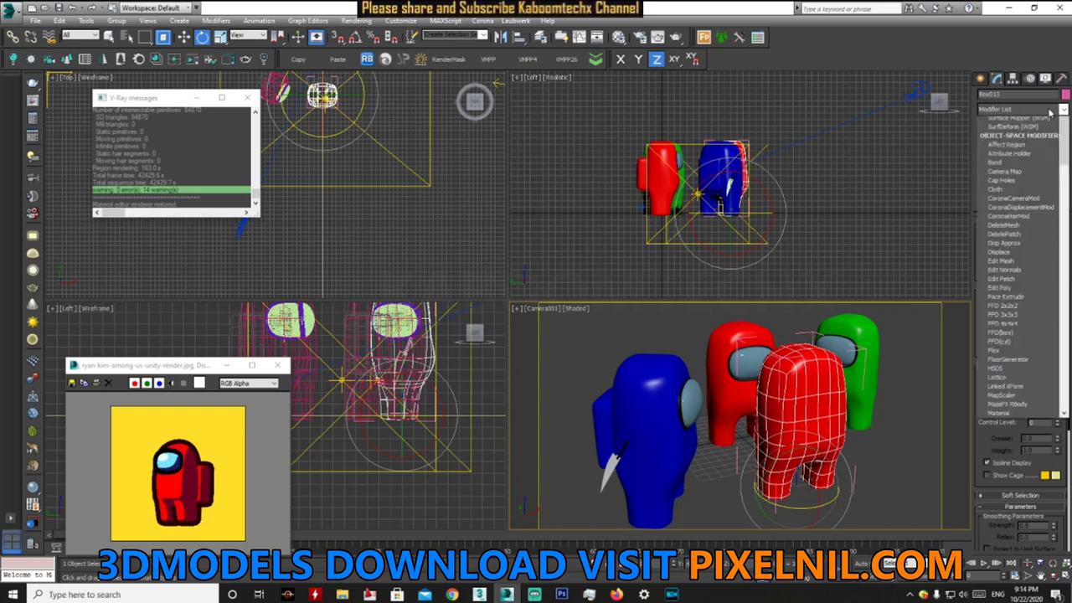
{"action": "scroll", "coordinate": [1018, 184], "scroll_direction": "down", "scroll_amount": 6}
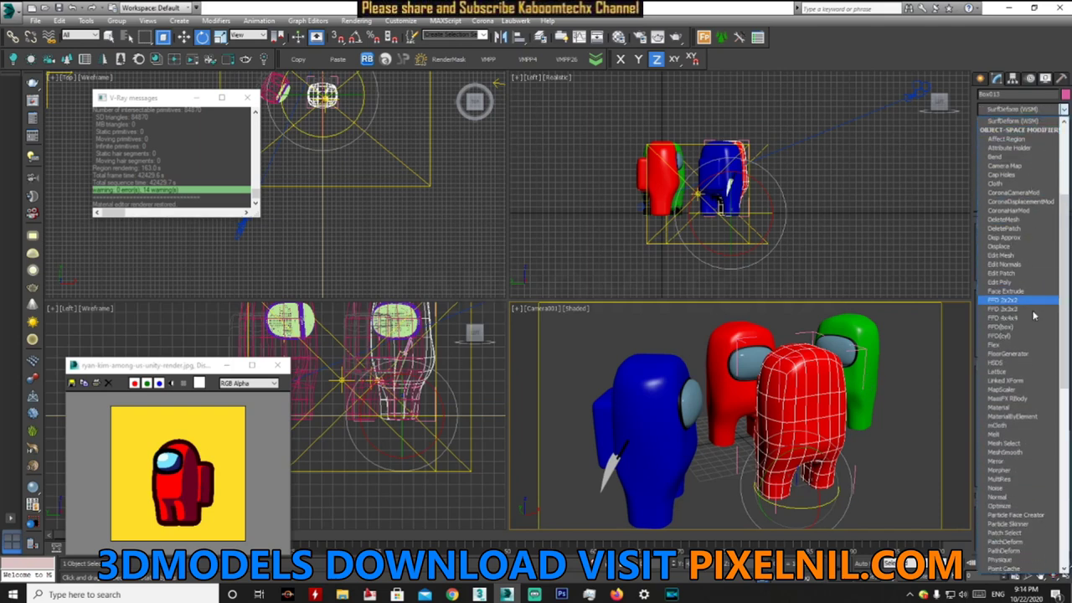
{"action": "scroll", "coordinate": [1020, 407], "scroll_direction": "down", "scroll_amount": 15}
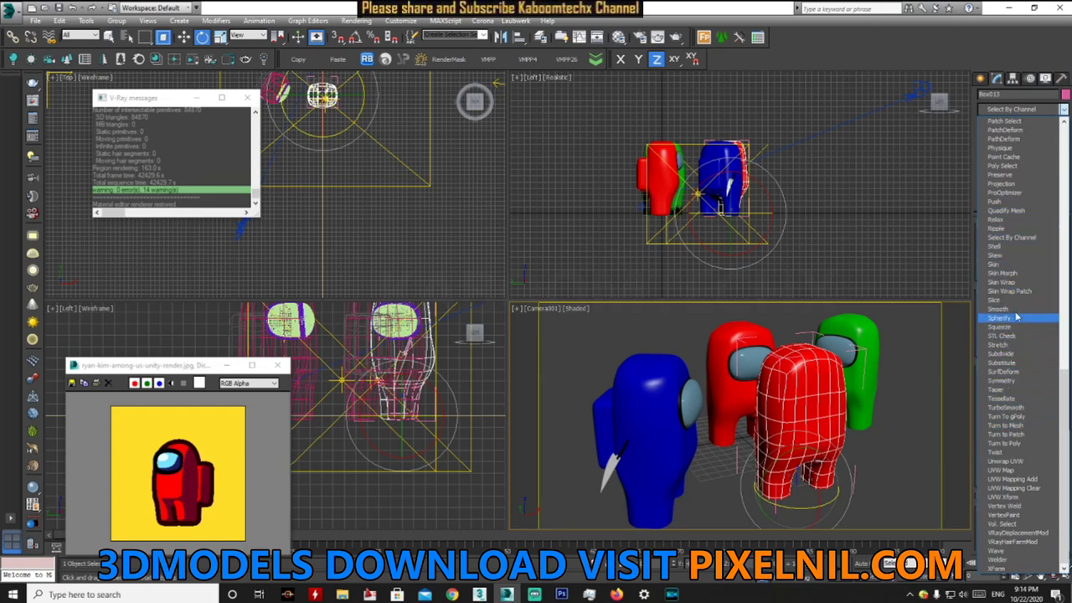
{"action": "scroll", "coordinate": [1024, 252], "scroll_direction": "up", "scroll_amount": 1}
{"action": "scroll", "coordinate": [1024, 252], "scroll_direction": "up", "scroll_amount": 1}
{"action": "scroll", "coordinate": [1024, 252], "scroll_direction": "up", "scroll_amount": 1}
{"action": "scroll", "coordinate": [1024, 252], "scroll_direction": "up", "scroll_amount": 1}
{"action": "scroll", "coordinate": [1024, 247], "scroll_direction": "up", "scroll_amount": 1}
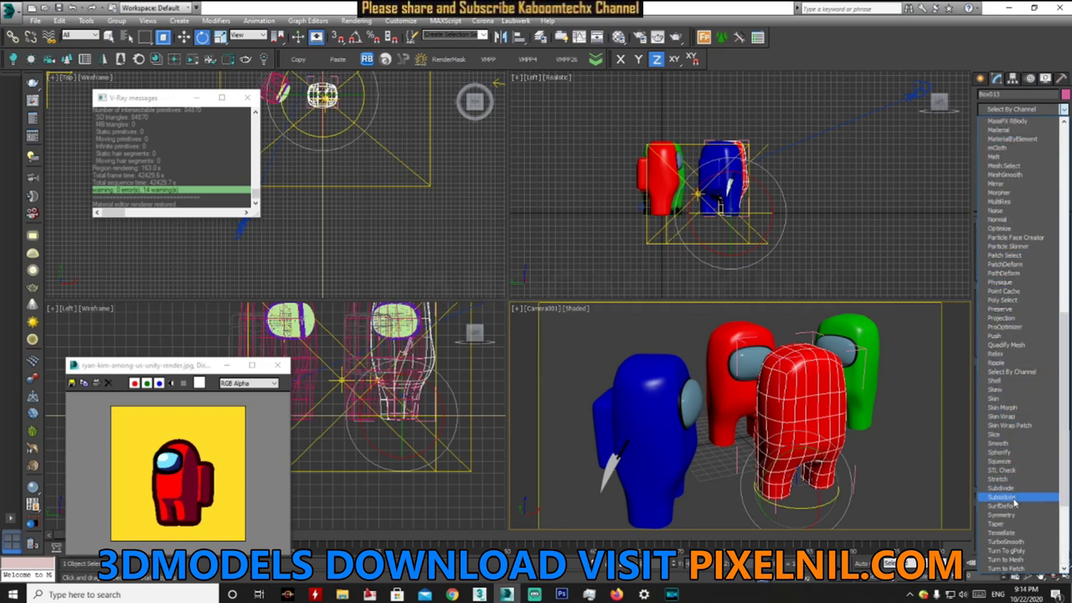
{"action": "left_click", "coordinate": [1005, 437]}
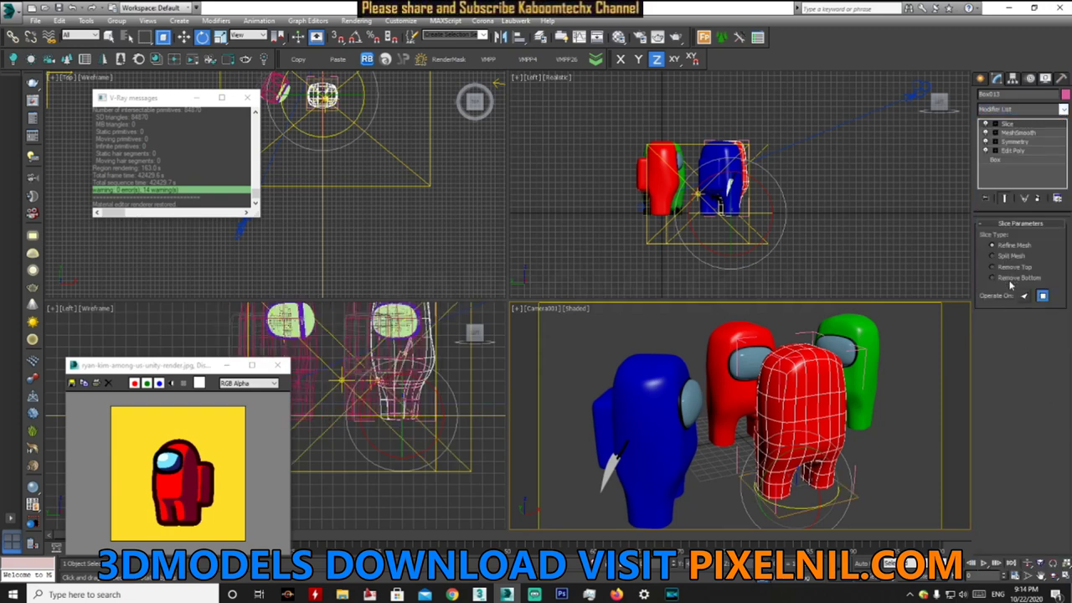
- Raise the Slice plane up the body on Z and set it to Remove Top
{"action": "left_click", "coordinate": [992, 125]}
{"action": "left_click", "coordinate": [1013, 134]}
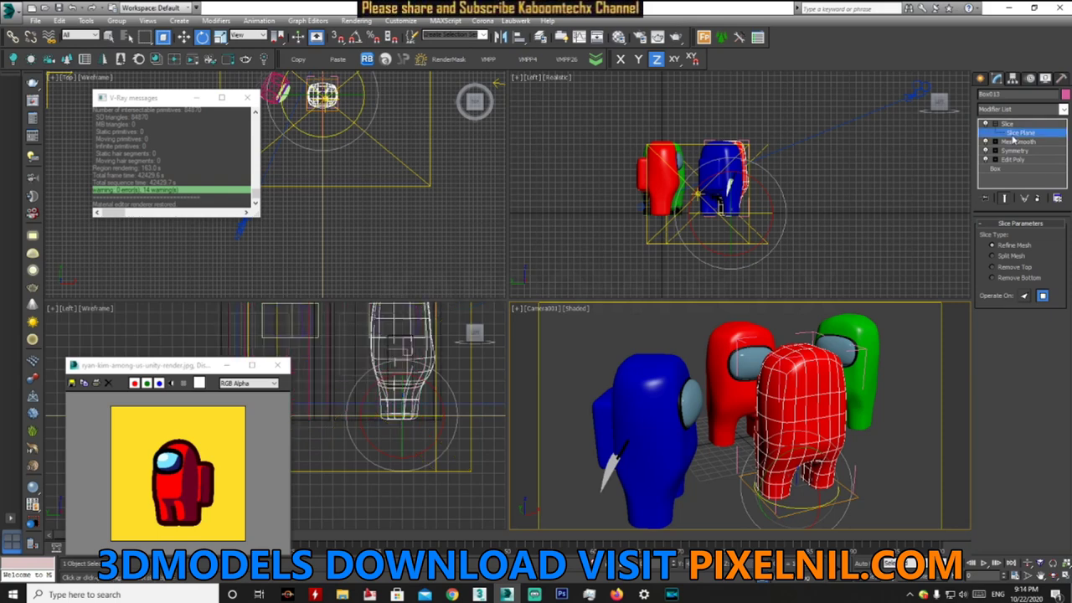
{"action": "key", "text": "w"}
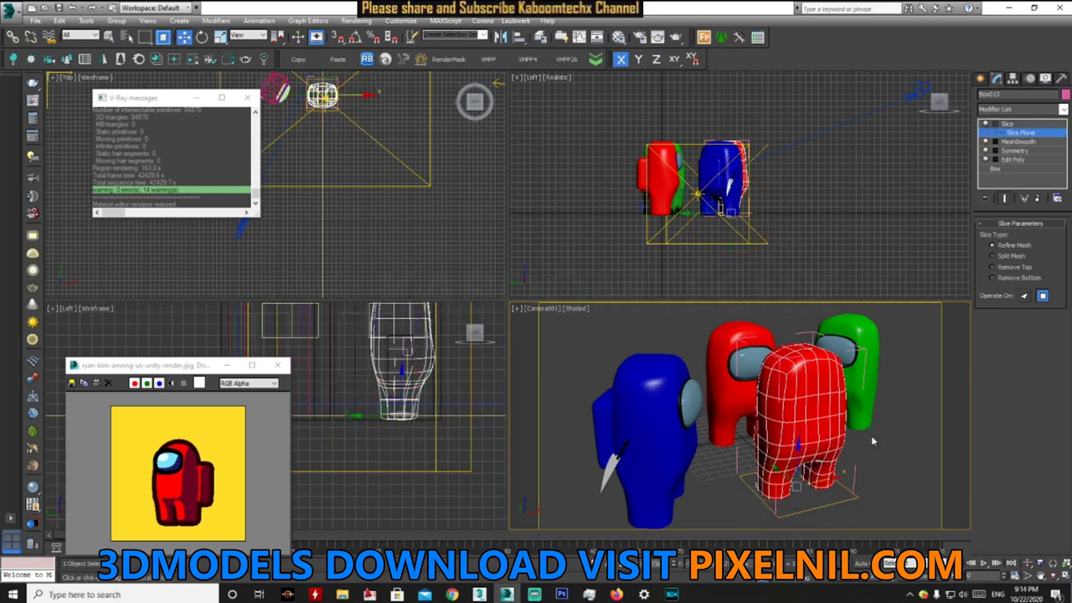
{"action": "left_click_drag", "start_coordinate": [794, 463], "coordinate": [798, 394]}
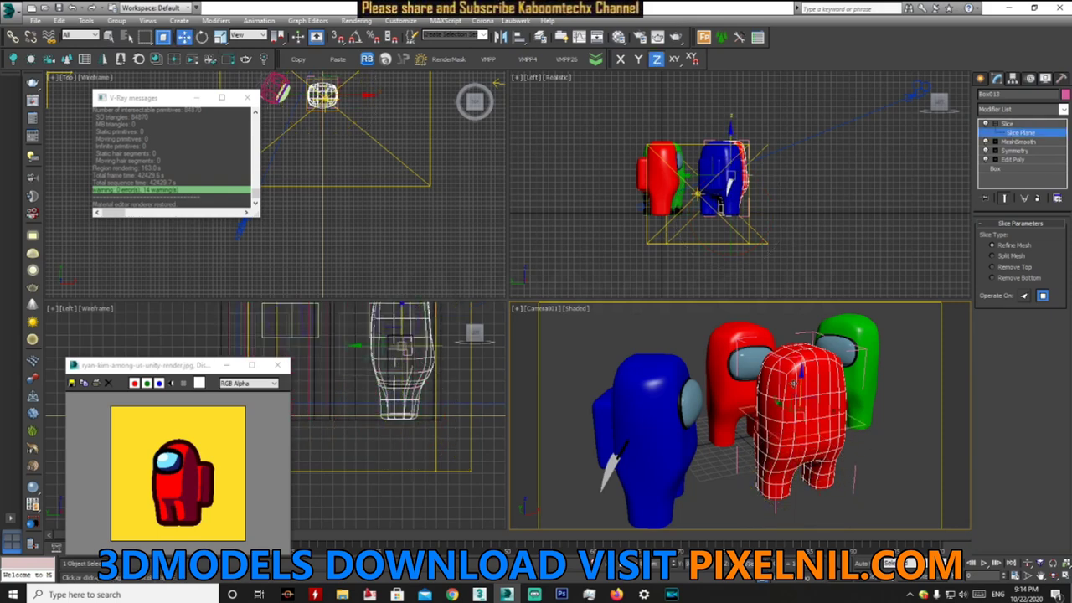
{"action": "left_click_drag", "start_coordinate": [799, 384], "coordinate": [794, 369]}
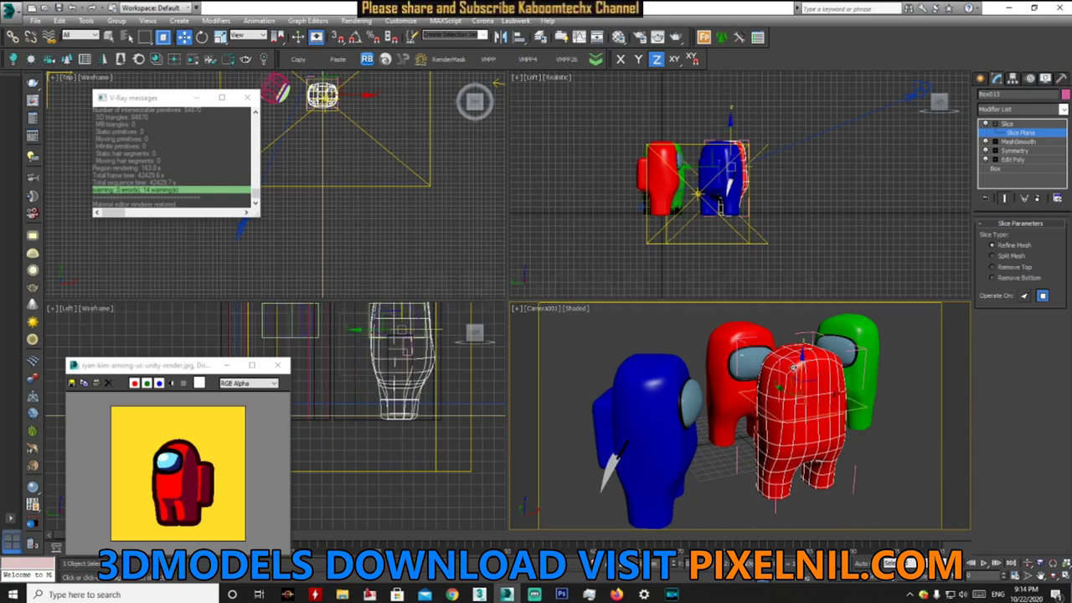
{"action": "left_click", "coordinate": [1015, 268]}
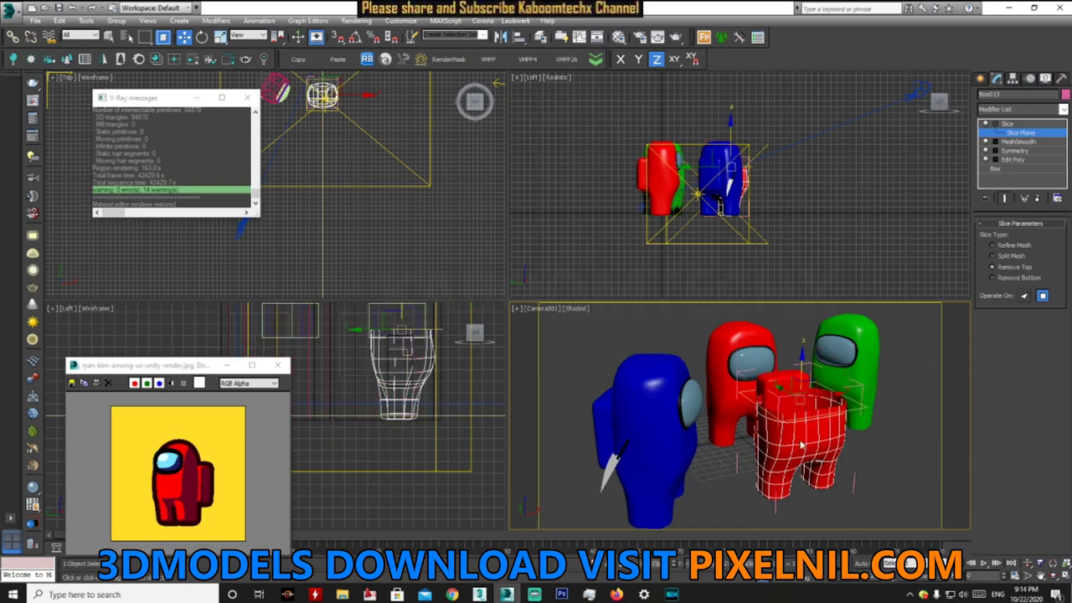
- Isolate the red lower body half in a perspective view, looking down into the cut
{"action": "left_click", "coordinate": [981, 80]}
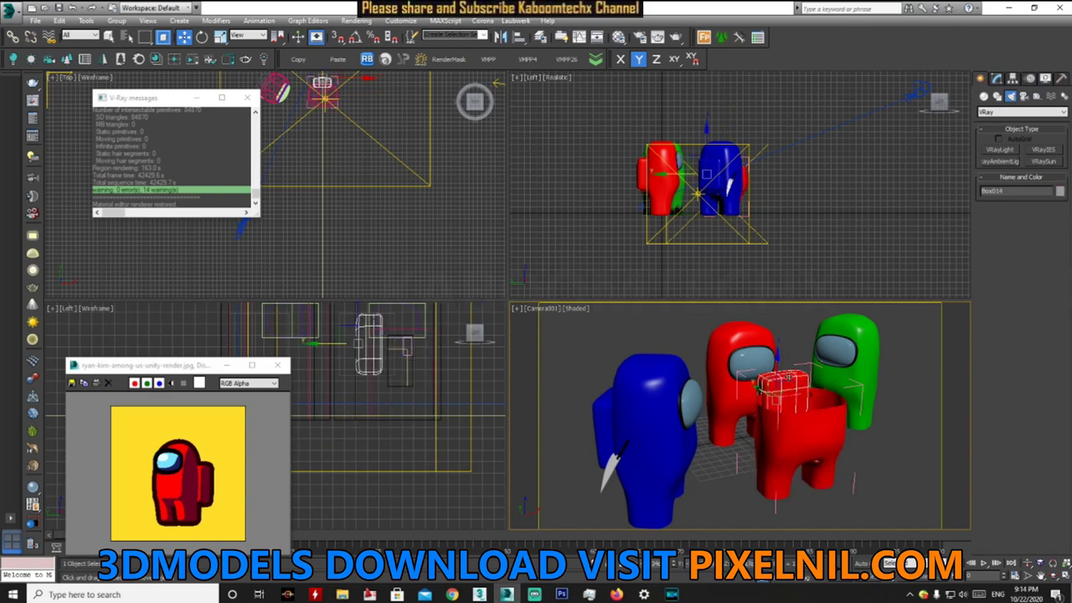
{"action": "left_click", "coordinate": [790, 383]}
{"action": "left_click", "coordinate": [805, 410]}
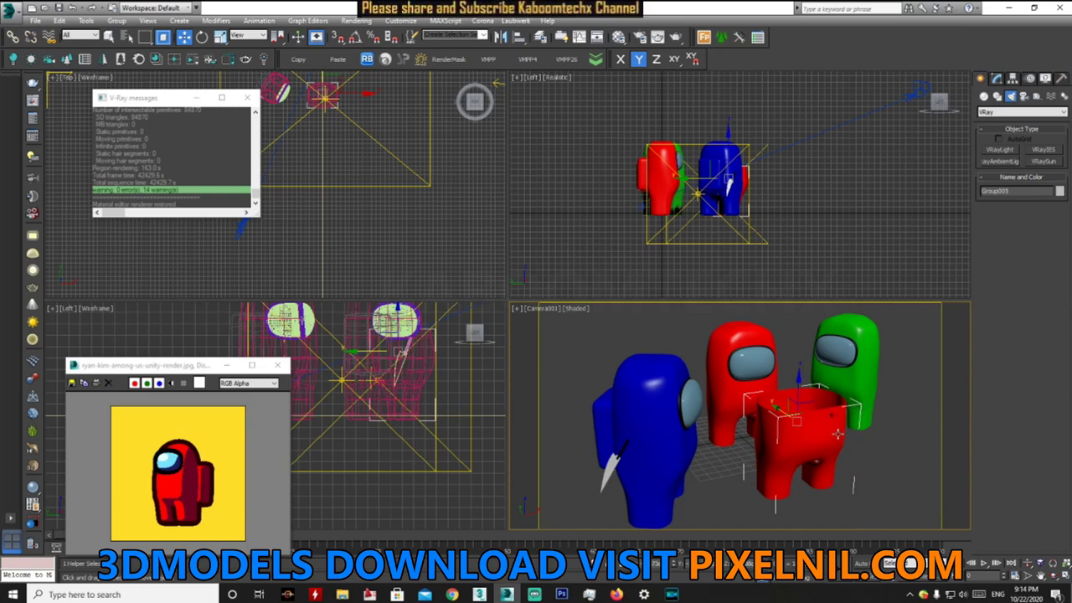
{"action": "key", "text": "p"}
{"action": "key", "text": "z"}
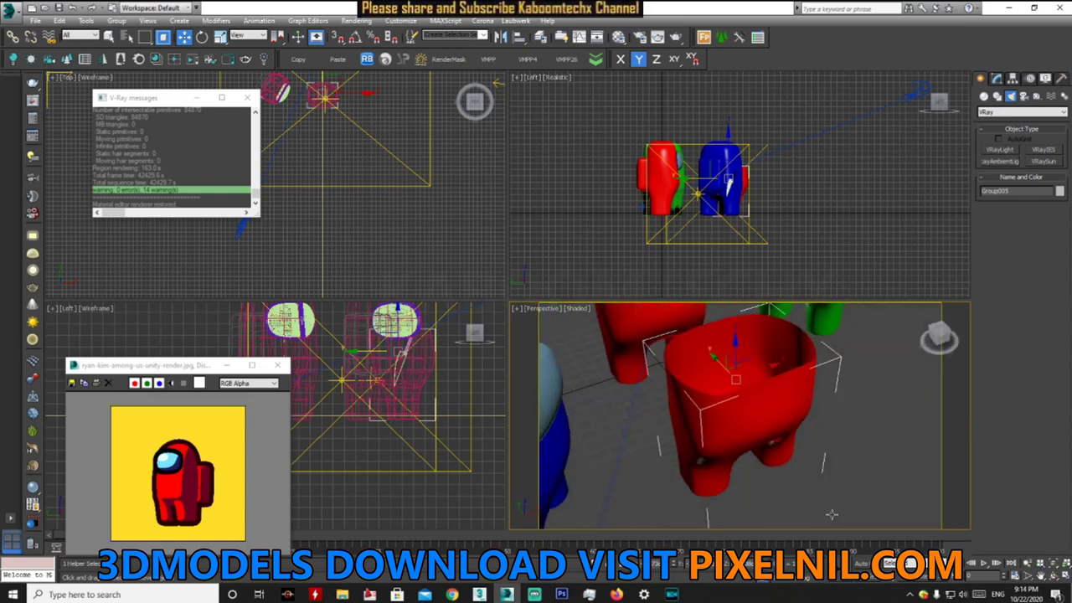
{"action": "key", "text": "shift+g"}
{"action": "key", "text": "ctrl+a"}
{"action": "key", "text": "z"}
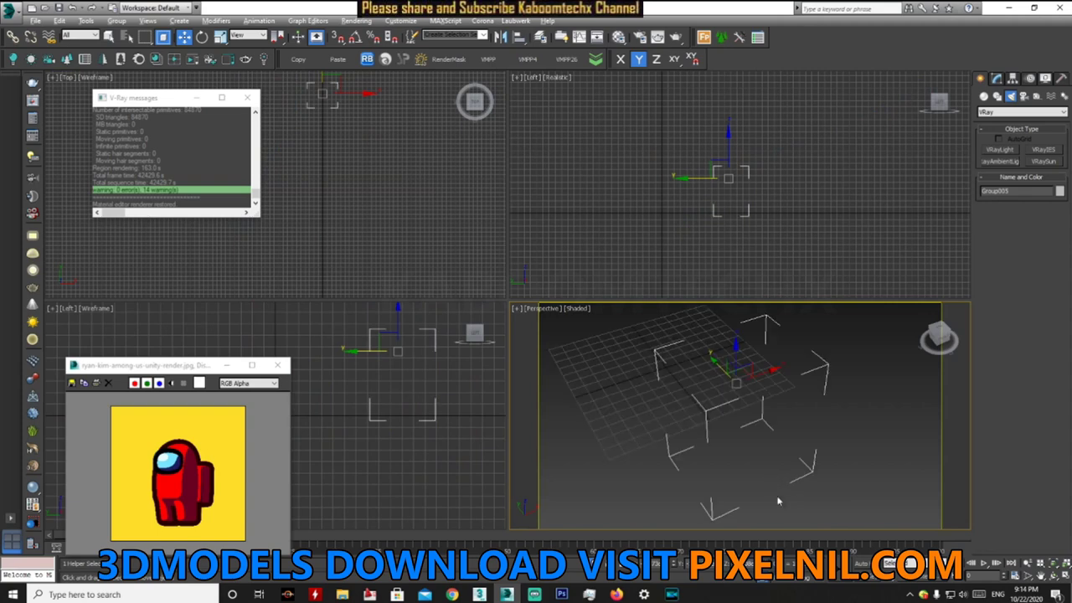
{"action": "key", "text": "shift+g"}
{"action": "left_click", "coordinate": [778, 404]}
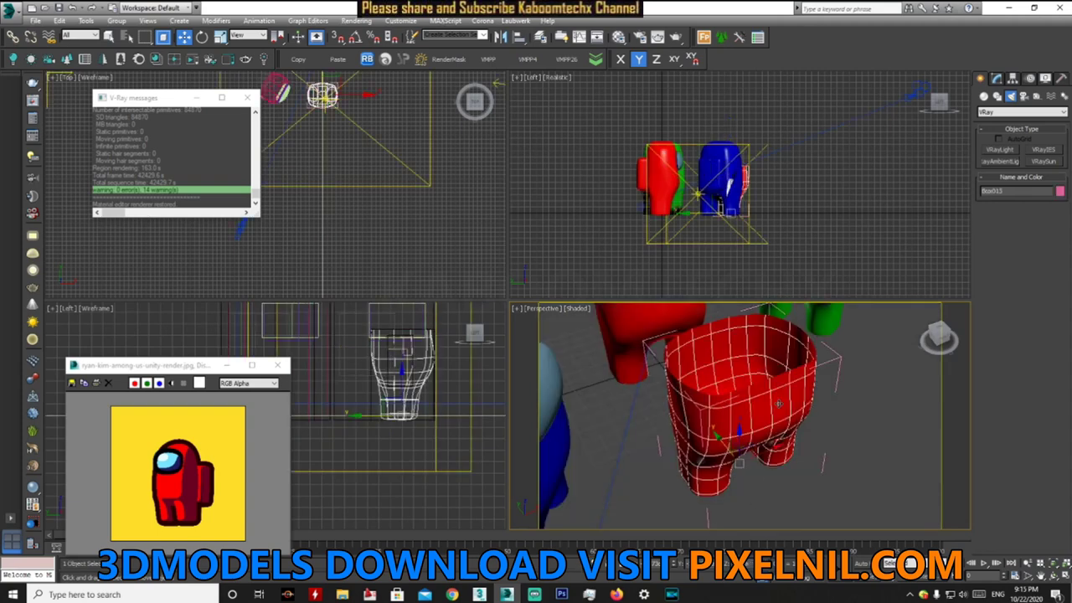
{"action": "key", "text": "alt+q"}
{"action": "middle_click_drag", "start_coordinate": [778, 404], "coordinate": [751, 328], "text": "alt"}
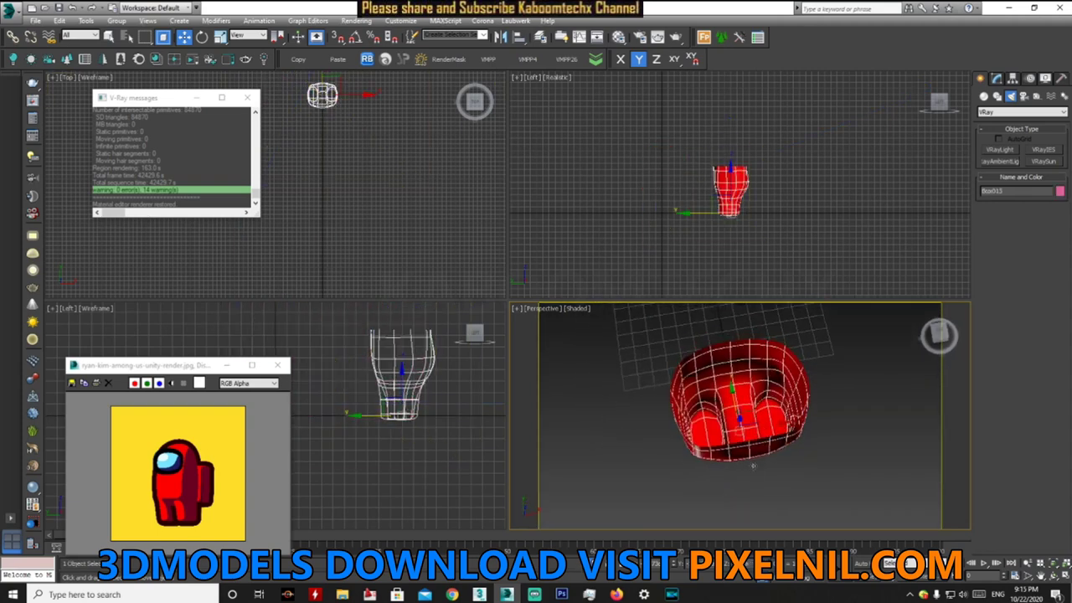
- Add an Edit Poly modifier above the Slice
{"action": "left_click", "coordinate": [997, 77]}
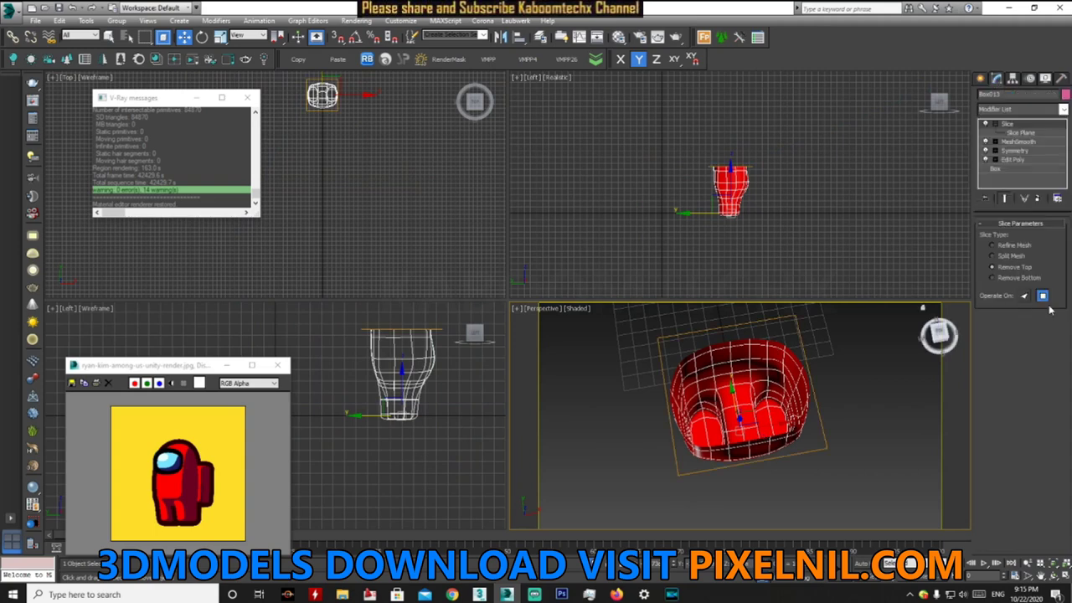
{"action": "left_click", "coordinate": [1048, 109]}
{"action": "scroll", "coordinate": [1023, 158], "scroll_direction": "down", "scroll_amount": 5}
{"action": "scroll", "coordinate": [1023, 159], "scroll_direction": "down", "scroll_amount": 5}
{"action": "left_click", "coordinate": [1005, 148]}
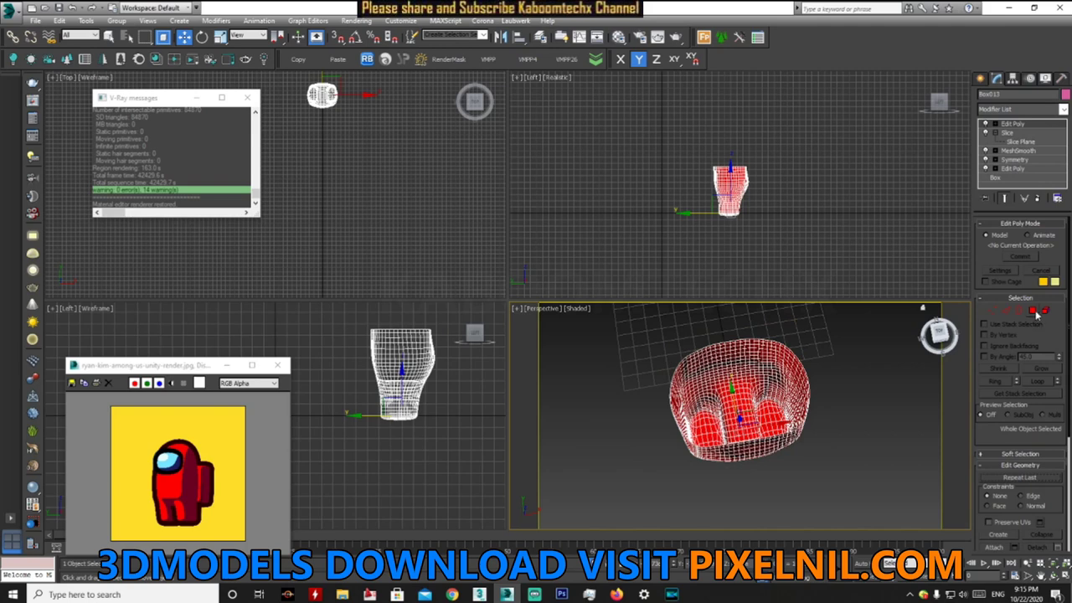
- Undo the Edit Poly and lower the MeshSmooth iterations on the body
{"action": "key", "text": "ctrl+z"}
{"action": "key", "text": "ctrl+z"}
{"action": "left_click", "coordinate": [1014, 141]}
{"action": "left_click", "coordinate": [1058, 308]}
{"action": "left_click", "coordinate": [1029, 123]}
- Add an Edit Poly modifier on top of Slice
{"action": "left_click", "coordinate": [1029, 114]}
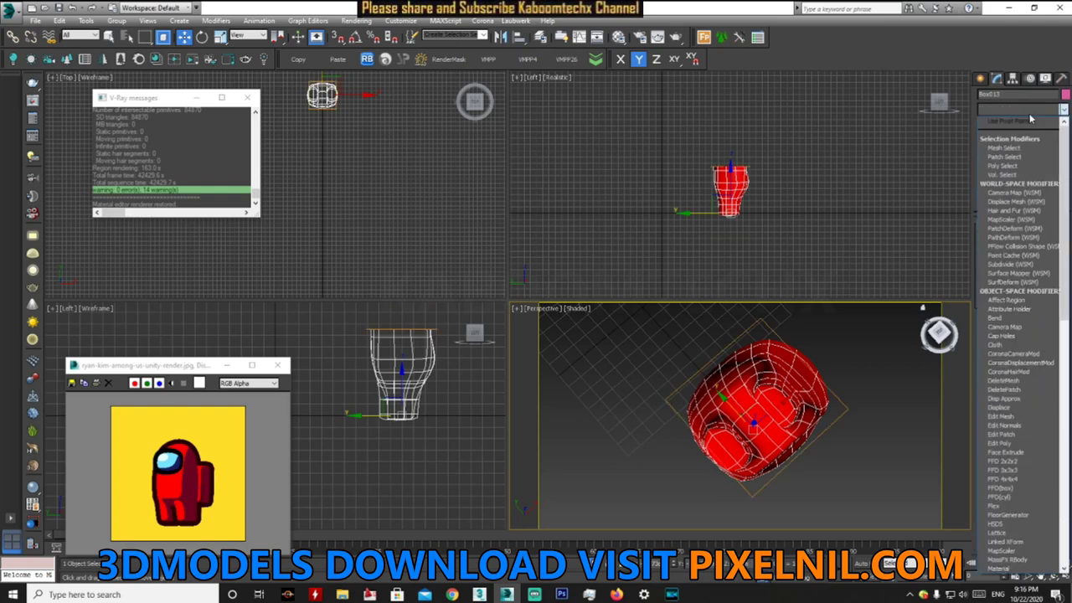
{"action": "scroll", "coordinate": [1029, 113], "scroll_direction": "down", "scroll_amount": 2}
{"action": "scroll", "coordinate": [1029, 113], "scroll_direction": "down", "scroll_amount": 1}
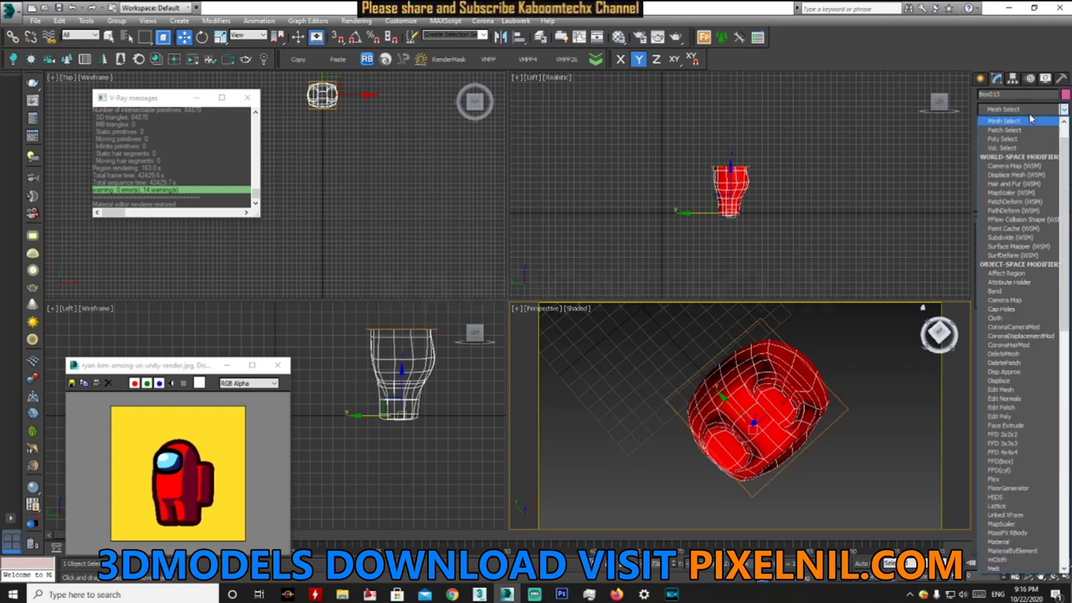
{"action": "left_click", "coordinate": [1037, 113]}
{"action": "left_click", "coordinate": [1038, 113]}
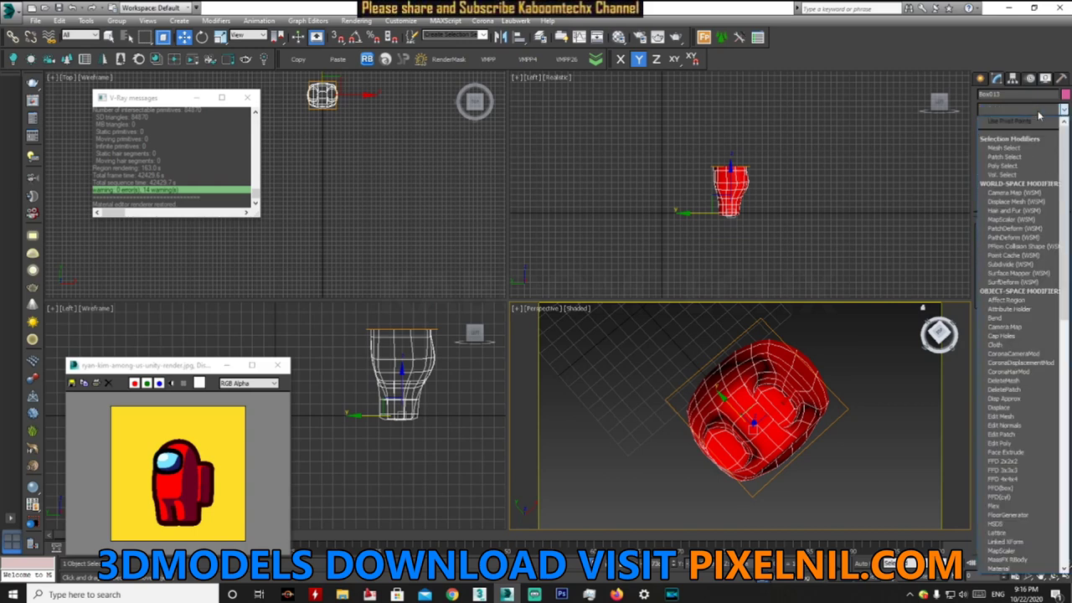
{"action": "scroll", "coordinate": [1017, 252], "scroll_direction": "down", "scroll_amount": 10}
{"action": "left_click", "coordinate": [1013, 150]}
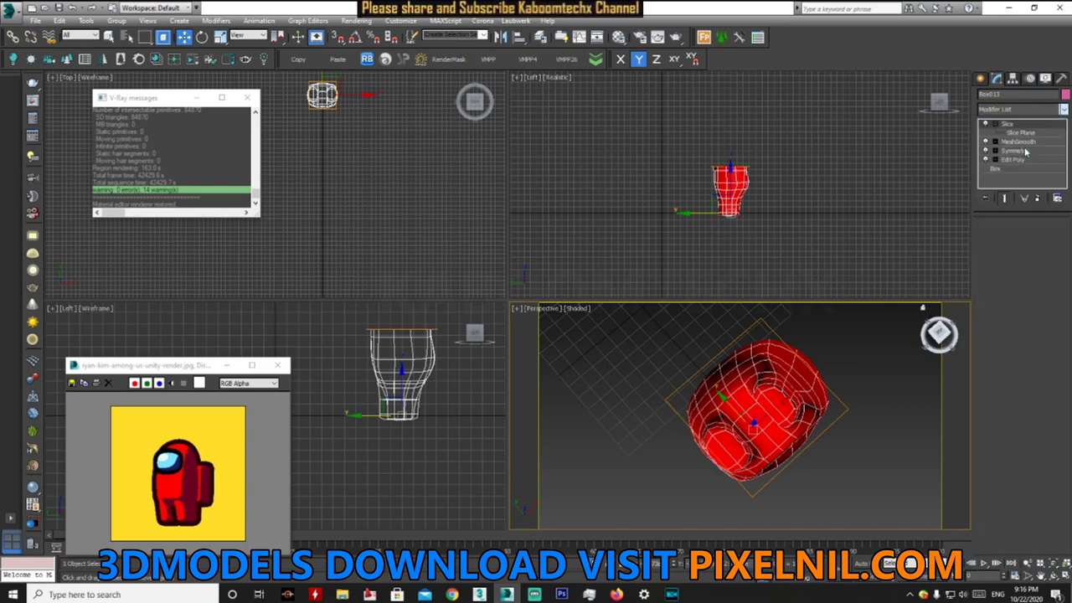
{"action": "scroll", "coordinate": [867, 390], "scroll_direction": "up", "scroll_amount": 2}
{"action": "scroll", "coordinate": [862, 387], "scroll_direction": "up", "scroll_amount": 2}
- Reselect the red cup and select its open cut border in Border mode
{"action": "left_click", "coordinate": [863, 387]}
{"action": "scroll", "coordinate": [862, 387], "scroll_direction": "up", "scroll_amount": 2}
{"action": "left_click", "coordinate": [805, 404]}
{"action": "key", "text": "z"}
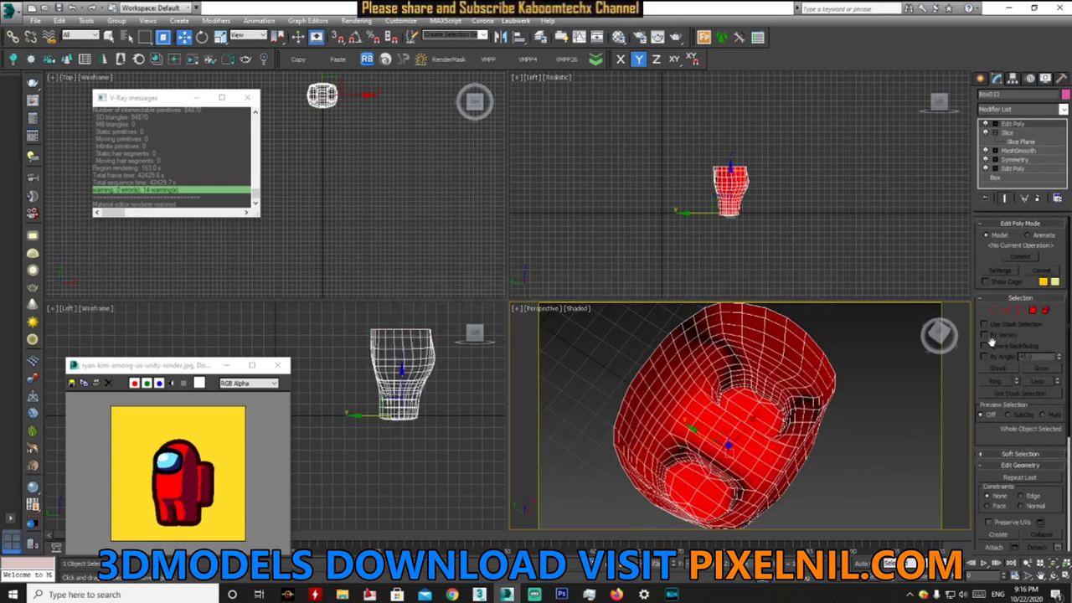
{"action": "left_click", "coordinate": [1023, 313]}
{"action": "middle_click_drag", "start_coordinate": [753, 419], "coordinate": [824, 360], "text": "alt"}
{"action": "left_click", "coordinate": [825, 360]}
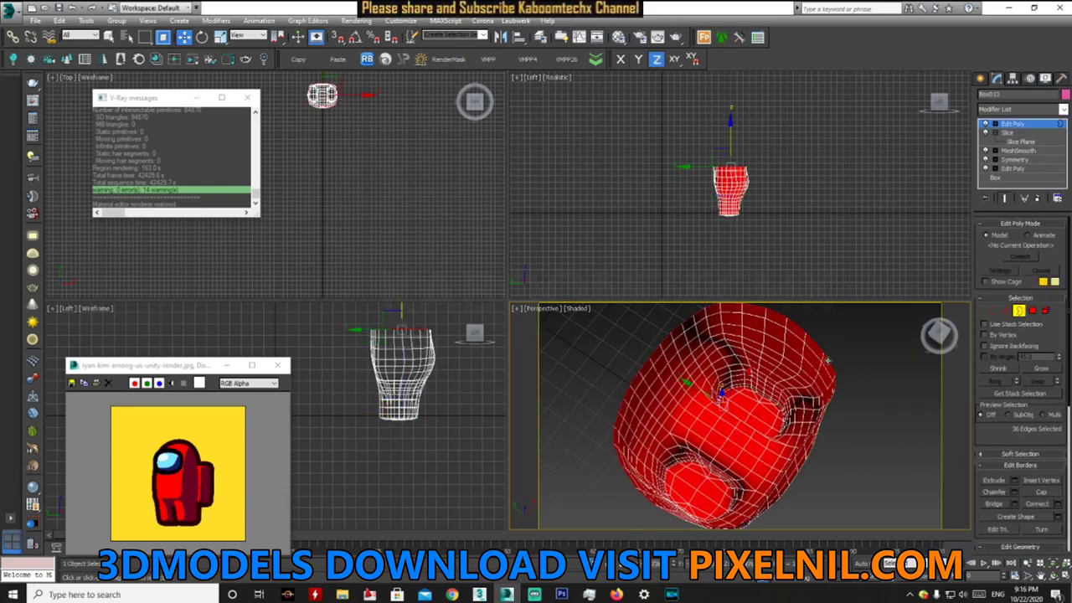
- Extrude the open border inward by about -4.6cm
{"action": "right_click", "coordinate": [825, 360]}
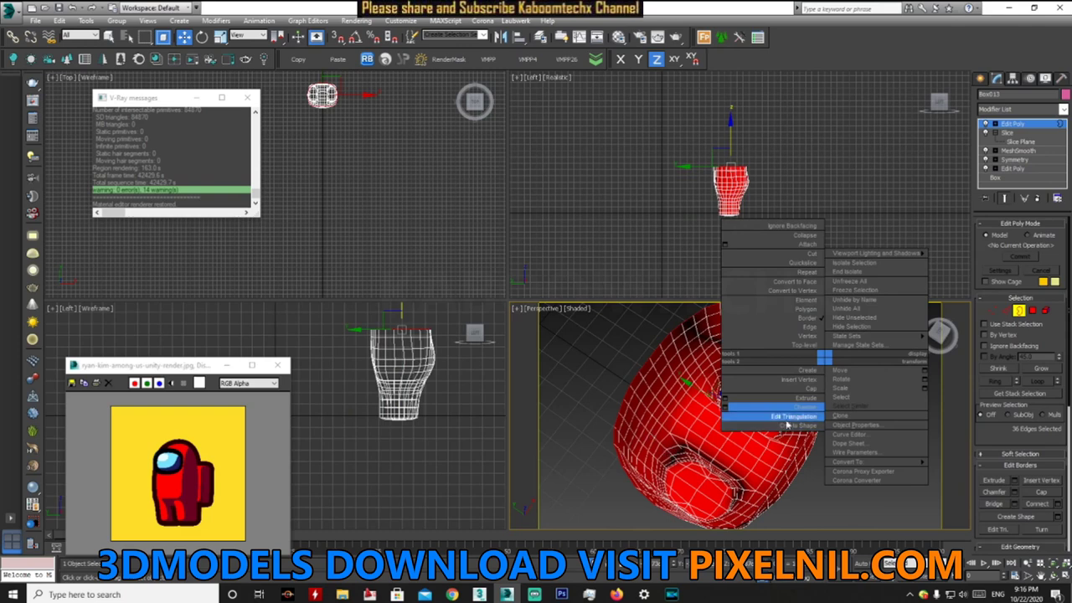
{"action": "left_click", "coordinate": [802, 402]}
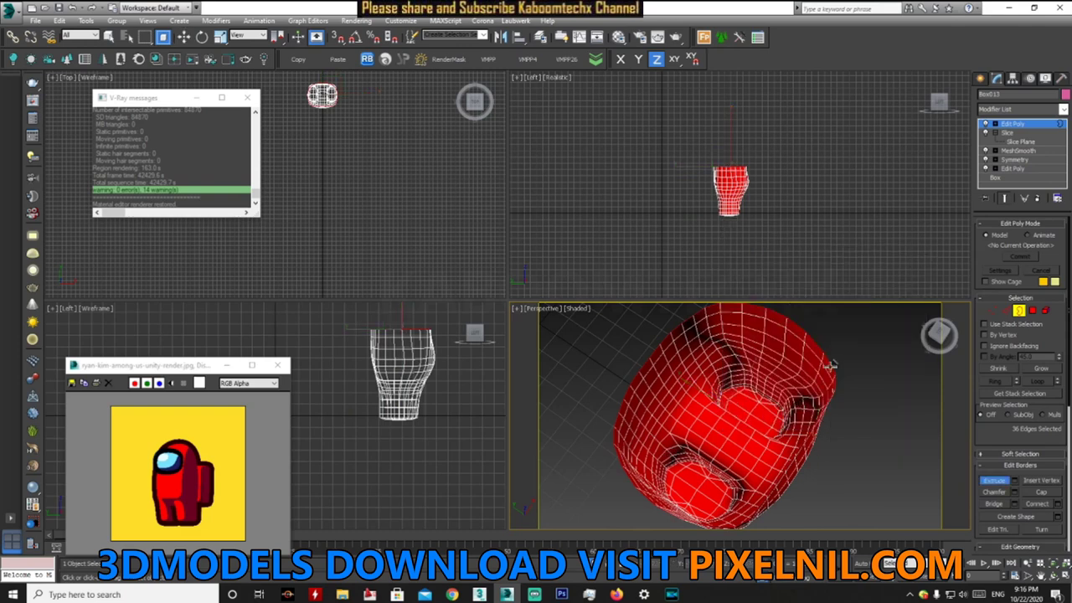
{"action": "mouse_move", "coordinate": [831, 362]}
{"action": "left_mouse_down"}
{"action": "mouse_move", "coordinate": [829, 381]}
{"action": "mouse_move", "coordinate": [861, 388]}
{"action": "left_mouse_up"}
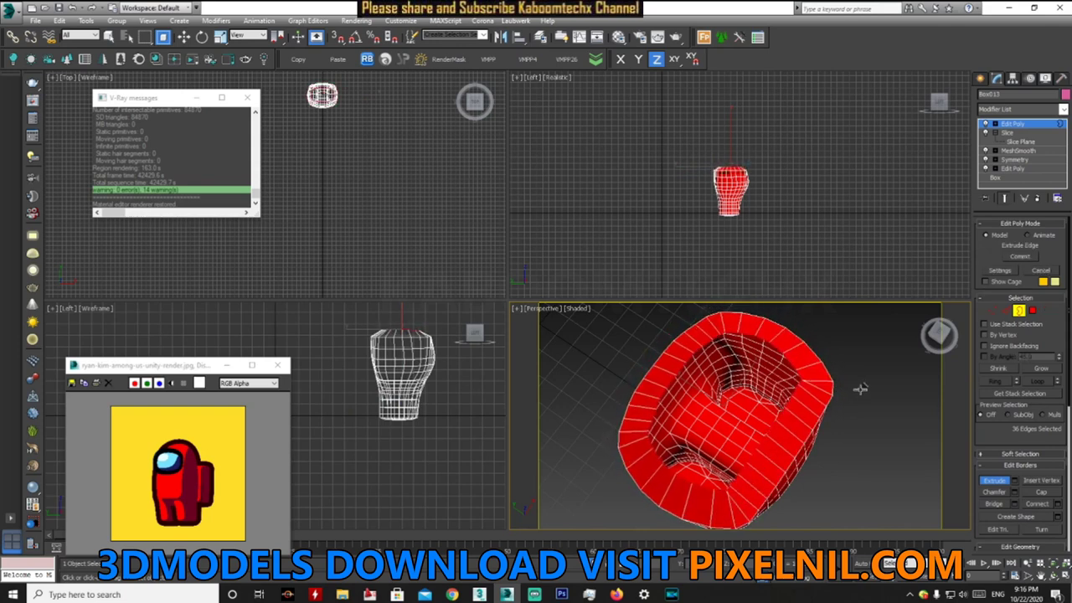
{"action": "key", "text": "w"}
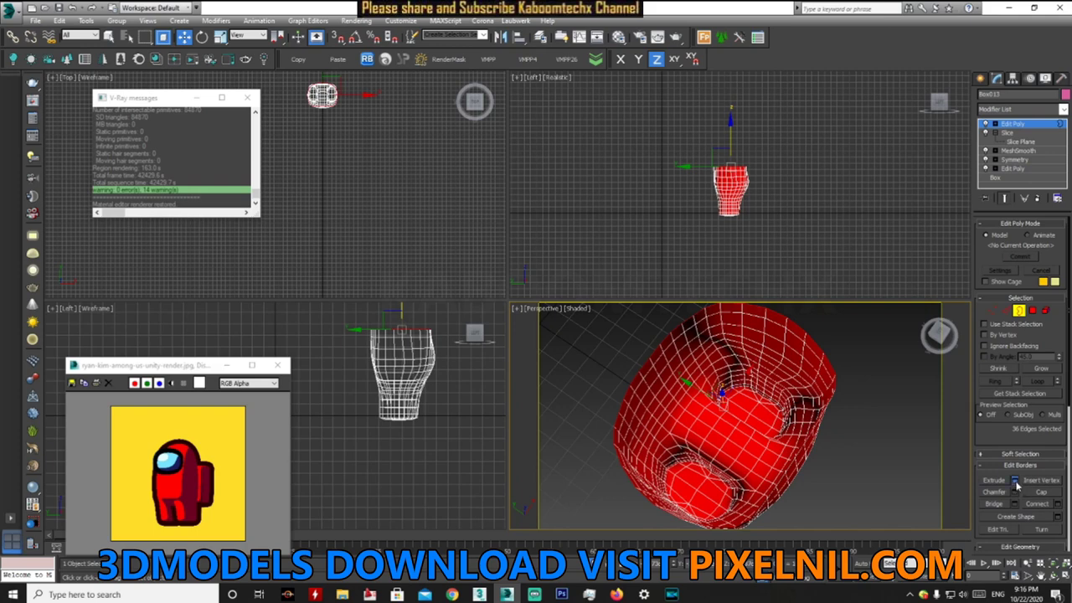
{"action": "left_click", "coordinate": [1014, 481]}
{"action": "mouse_move", "coordinate": [748, 422]}
{"action": "left_mouse_down"}
{"action": "mouse_move", "coordinate": [748, 452]}
{"action": "mouse_move", "coordinate": [746, 423]}
{"action": "left_mouse_up"}
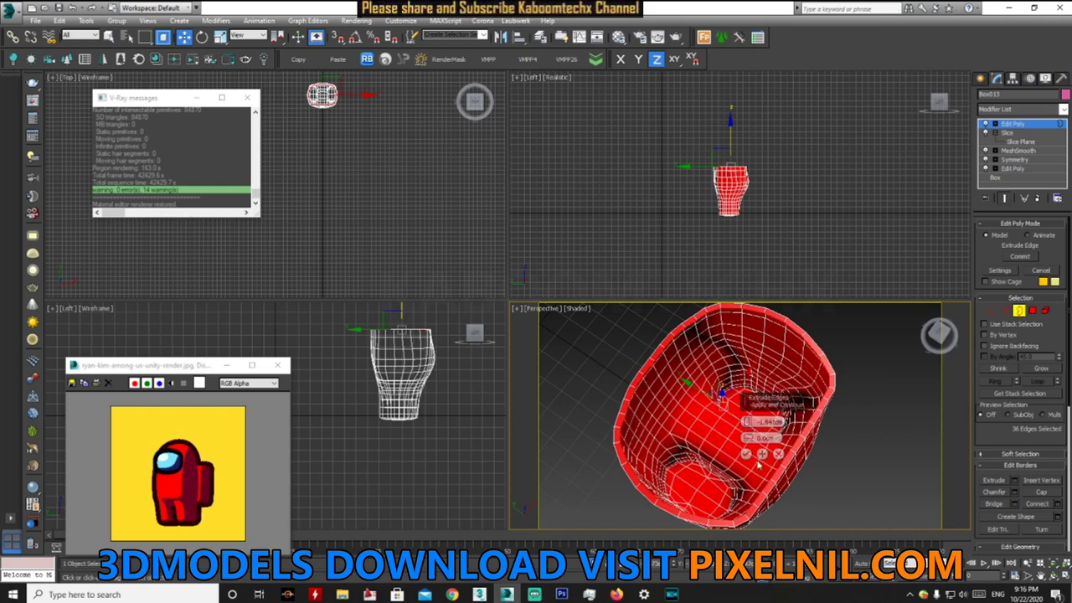
{"action": "left_click", "coordinate": [745, 453]}
{"action": "middle_click_drag", "start_coordinate": [745, 453], "coordinate": [805, 439], "text": "alt"}
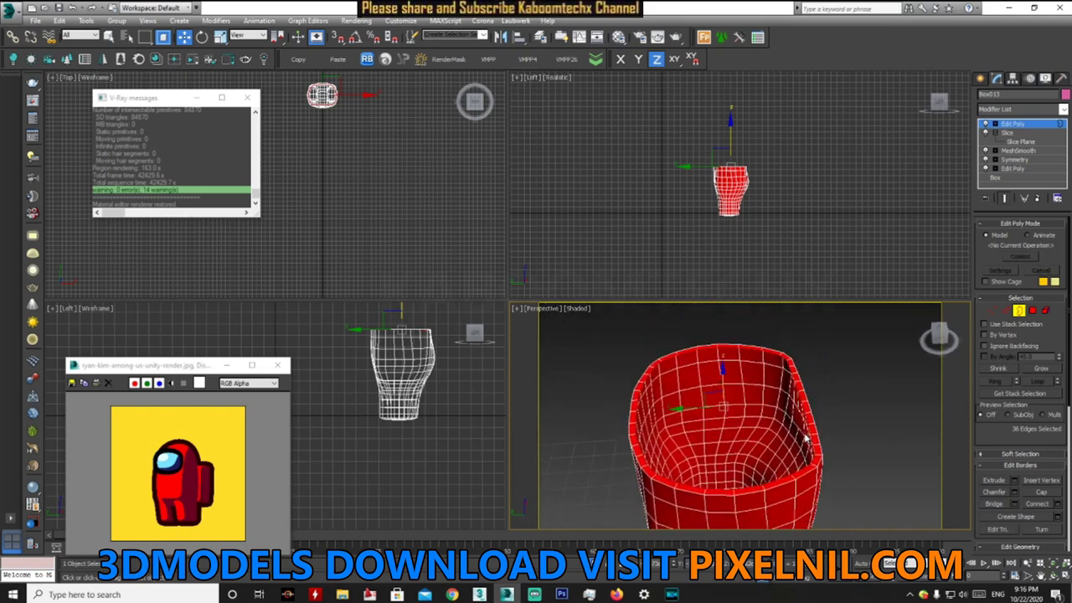
- Extrude the border again, ending at -1.845cm, and cap the opening flat
{"action": "right_click", "coordinate": [801, 431]}
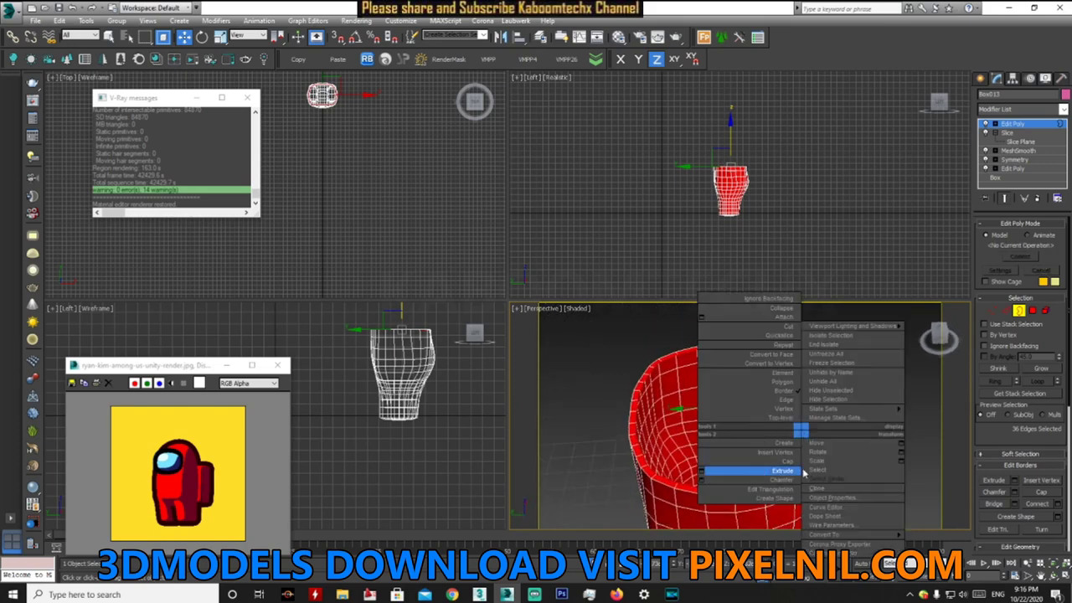
{"action": "left_click", "coordinate": [710, 475]}
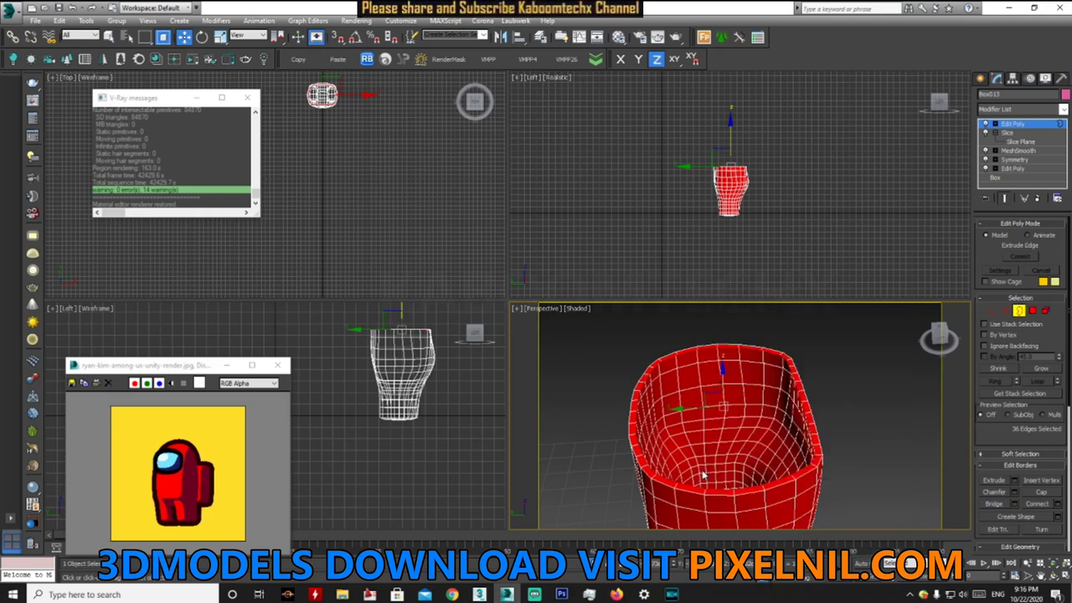
{"action": "middle_click_drag", "start_coordinate": [757, 442], "coordinate": [748, 444], "text": "alt"}
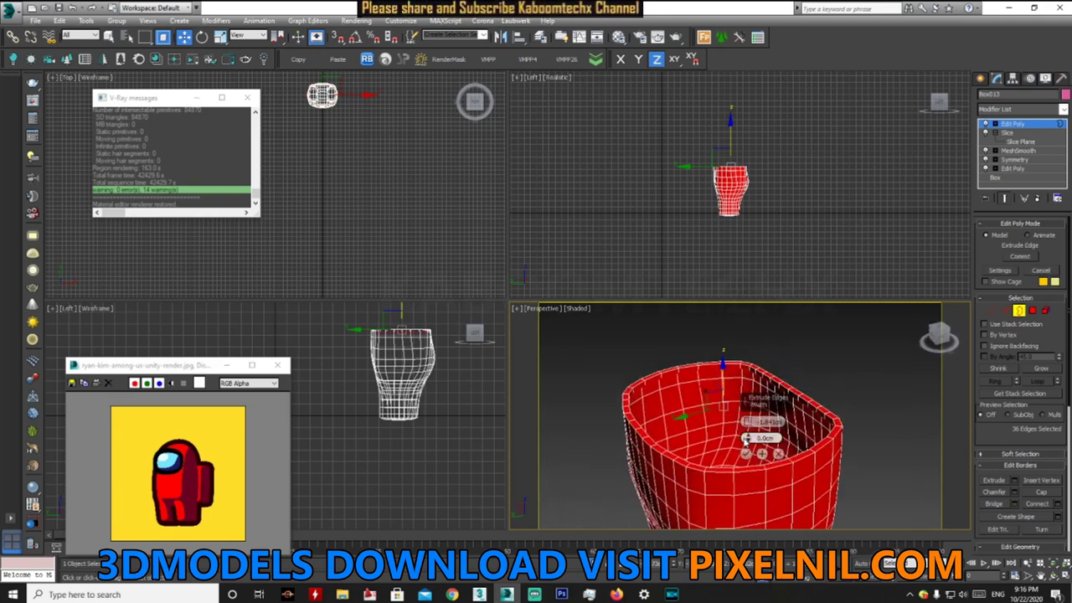
{"action": "mouse_move", "coordinate": [745, 440]}
{"action": "left_mouse_down"}
{"action": "mouse_move", "coordinate": [757, 453]}
{"action": "mouse_move", "coordinate": [752, 438]}
{"action": "left_mouse_up"}
{"action": "right_click", "coordinate": [750, 437]}
{"action": "scroll", "coordinate": [753, 402], "scroll_direction": "up", "scroll_amount": 1}
{"action": "scroll", "coordinate": [753, 402], "scroll_direction": "up", "scroll_amount": 1}
{"action": "scroll", "coordinate": [754, 402], "scroll_direction": "up", "scroll_amount": 2}
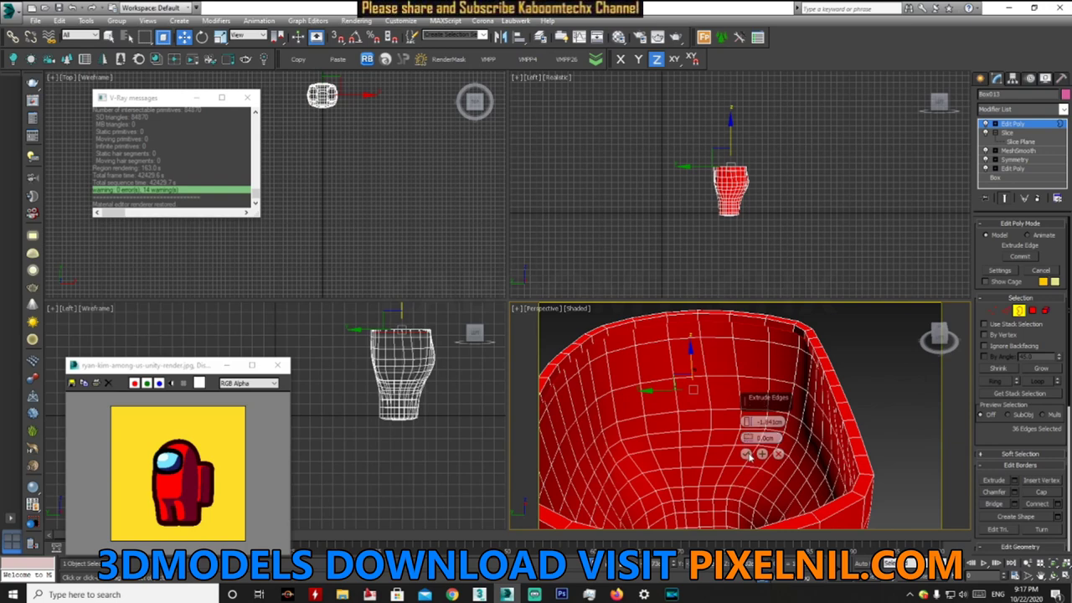
{"action": "left_click", "coordinate": [749, 454]}
{"action": "middle_click_drag", "start_coordinate": [802, 446], "coordinate": [810, 449], "text": "alt"}
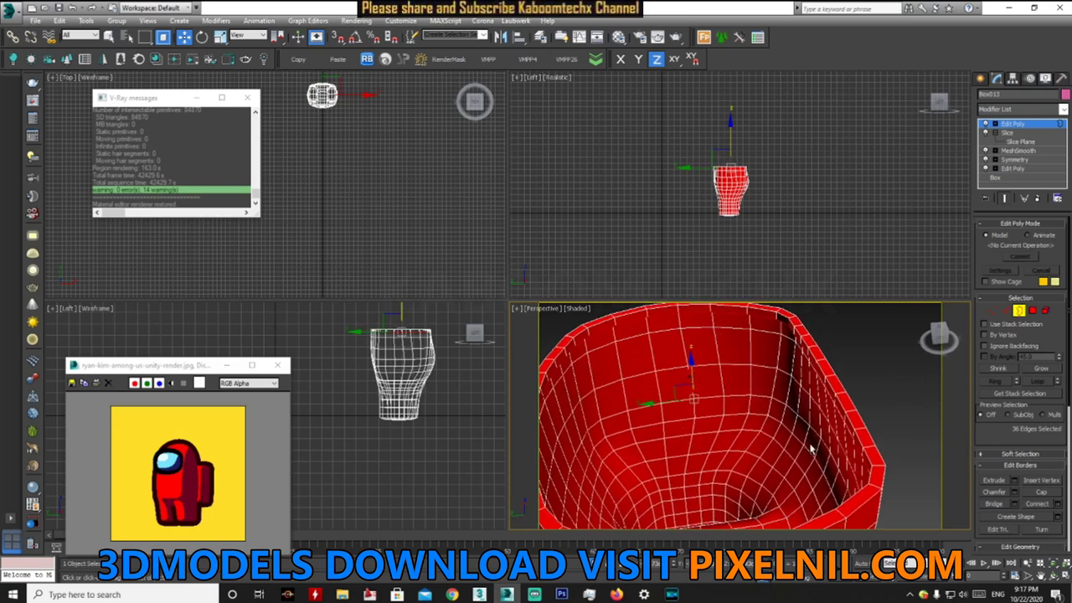
{"action": "left_click", "coordinate": [1047, 494]}
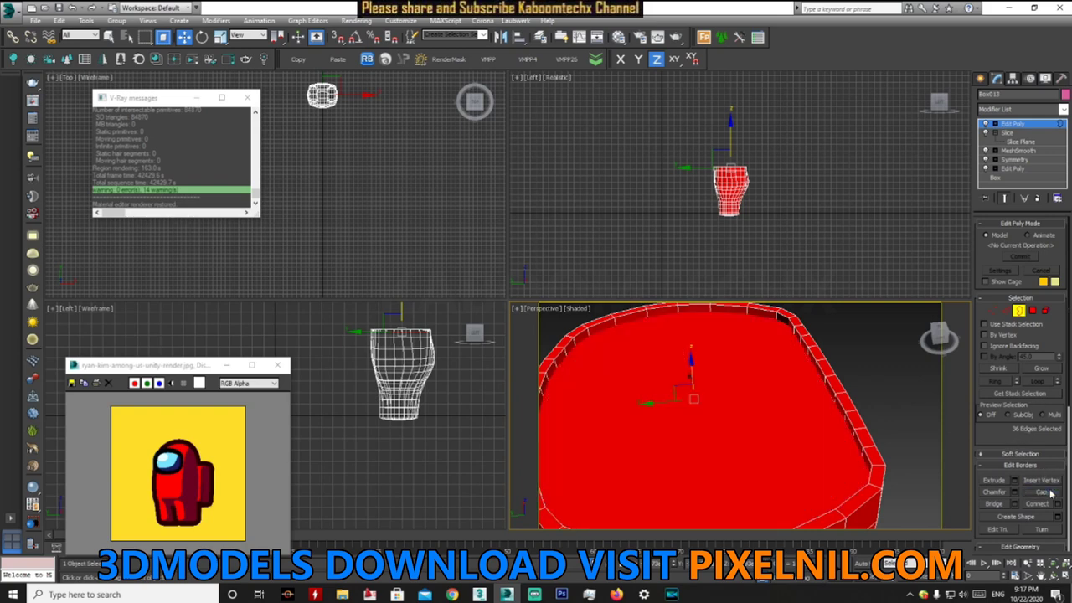
- Select the new cap polygon on the red body half
{"action": "mouse_move", "coordinate": [838, 437]}
{"action": "middle_mouse_down", "text": "alt"}
{"action": "mouse_move", "coordinate": [915, 452]}
{"action": "mouse_move", "coordinate": [867, 459]}
{"action": "mouse_move", "coordinate": [892, 464]}
{"action": "middle_mouse_up", "text": "alt"}
{"action": "scroll", "coordinate": [912, 452], "scroll_direction": "down", "scroll_amount": 4}
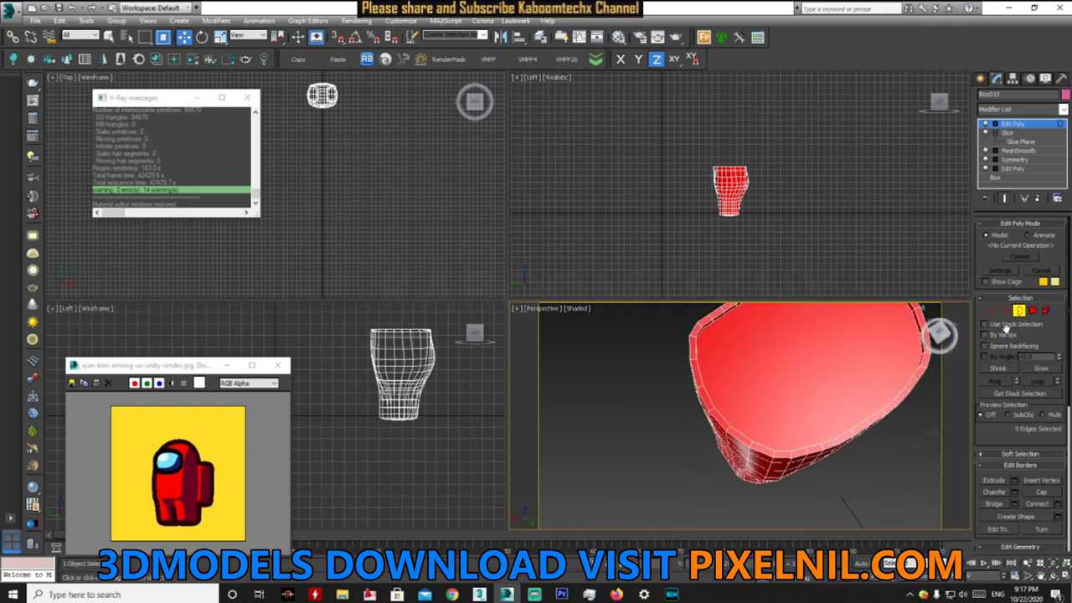
{"action": "left_click", "coordinate": [1032, 311]}
{"action": "left_click", "coordinate": [808, 360]}
{"action": "mouse_move", "coordinate": [808, 360]}
{"action": "middle_mouse_down", "text": "alt"}
{"action": "mouse_move", "coordinate": [795, 387]}
{"action": "mouse_move", "coordinate": [913, 352]}
{"action": "middle_mouse_up", "text": "alt"}
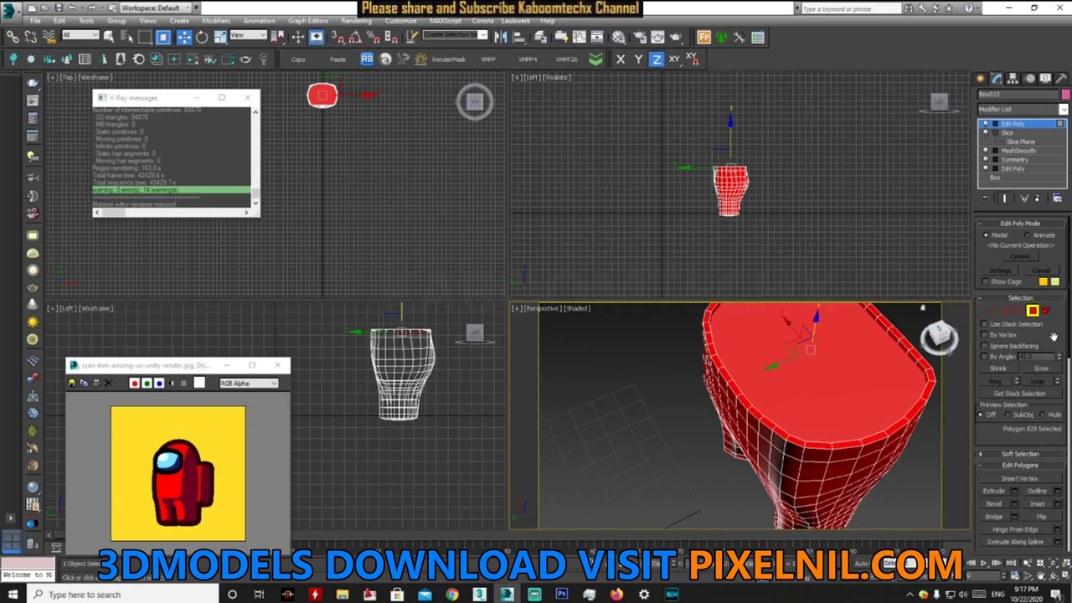
- Switch to the browser's Google Images results for 'among us kill'
{"action": "scroll", "coordinate": [1056, 336], "scroll_direction": "down", "scroll_amount": 2}
{"action": "scroll", "coordinate": [1051, 360], "scroll_direction": "down", "scroll_amount": 2}
{"action": "scroll", "coordinate": [1018, 344], "scroll_direction": "down", "scroll_amount": 1}
{"action": "mouse_move", "coordinate": [452, 593]}
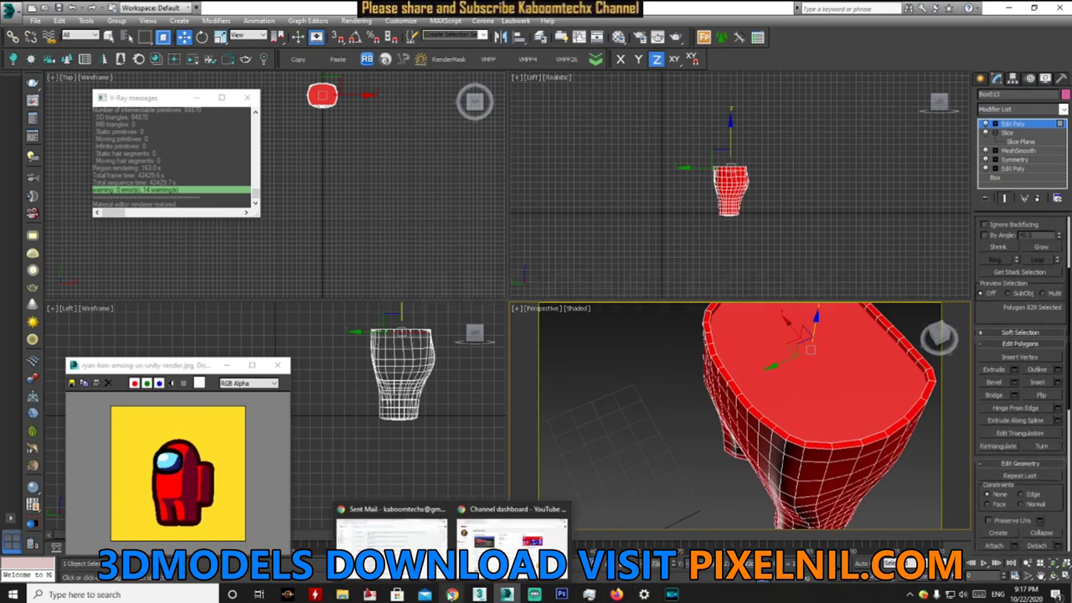
{"action": "left_click", "coordinate": [601, 565]}
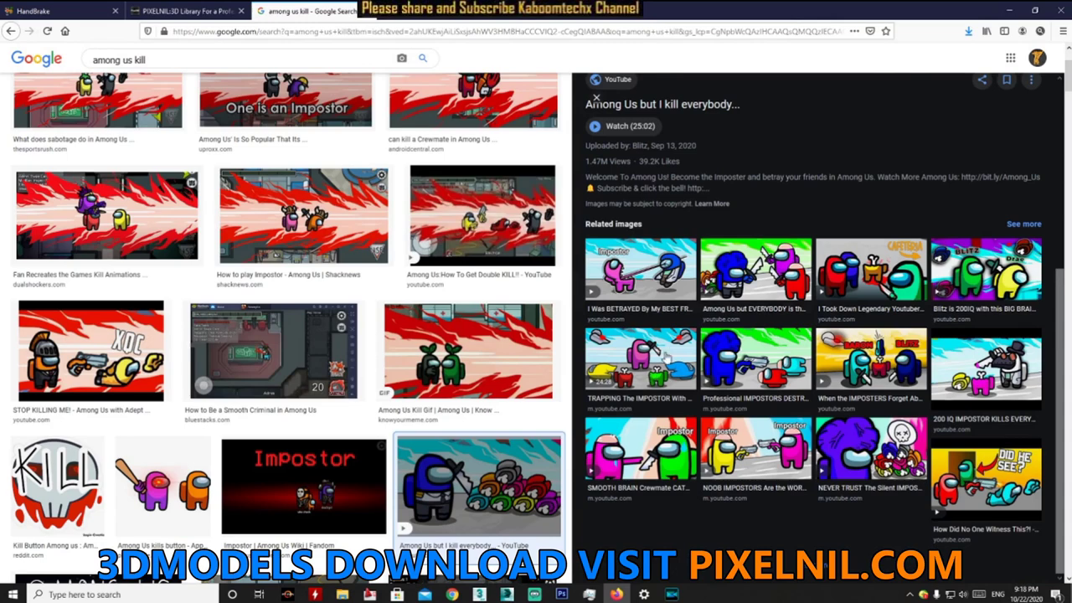
- Browse the 'among us kill' reference images, then minimize the browser back to 3ds Max
{"action": "scroll", "coordinate": [871, 279], "scroll_direction": "up", "scroll_amount": 3}
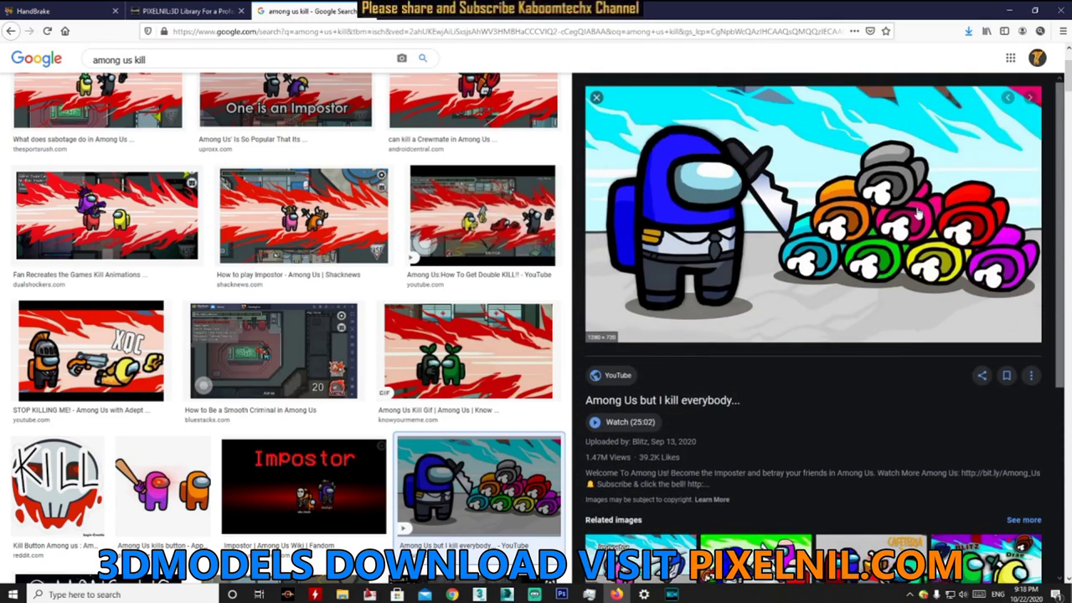
{"action": "scroll", "coordinate": [914, 344], "scroll_direction": "down", "scroll_amount": 3}
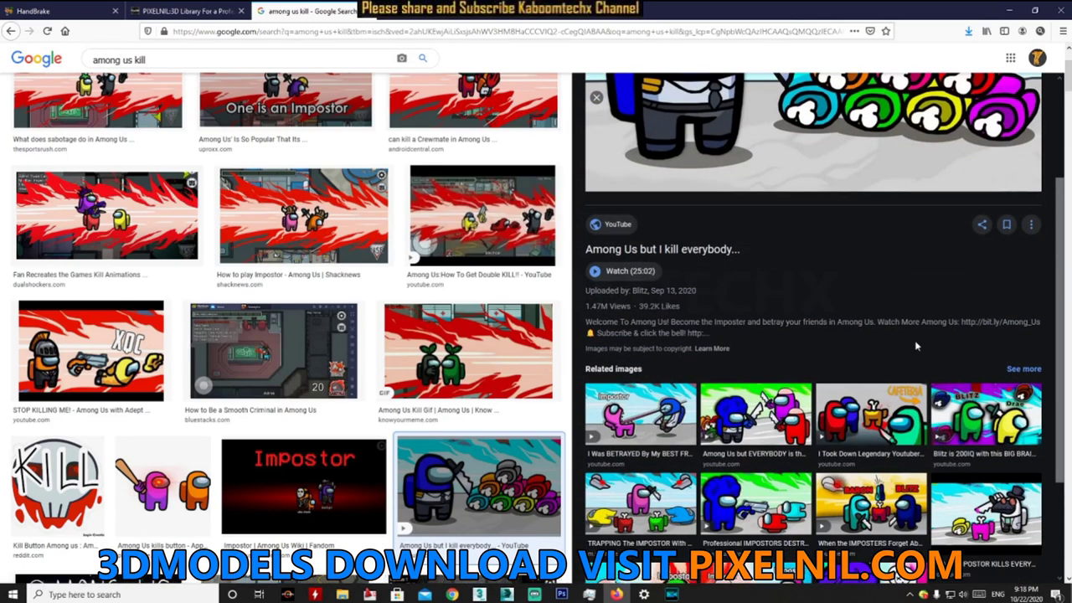
{"action": "scroll", "coordinate": [914, 340], "scroll_direction": "up", "scroll_amount": 3}
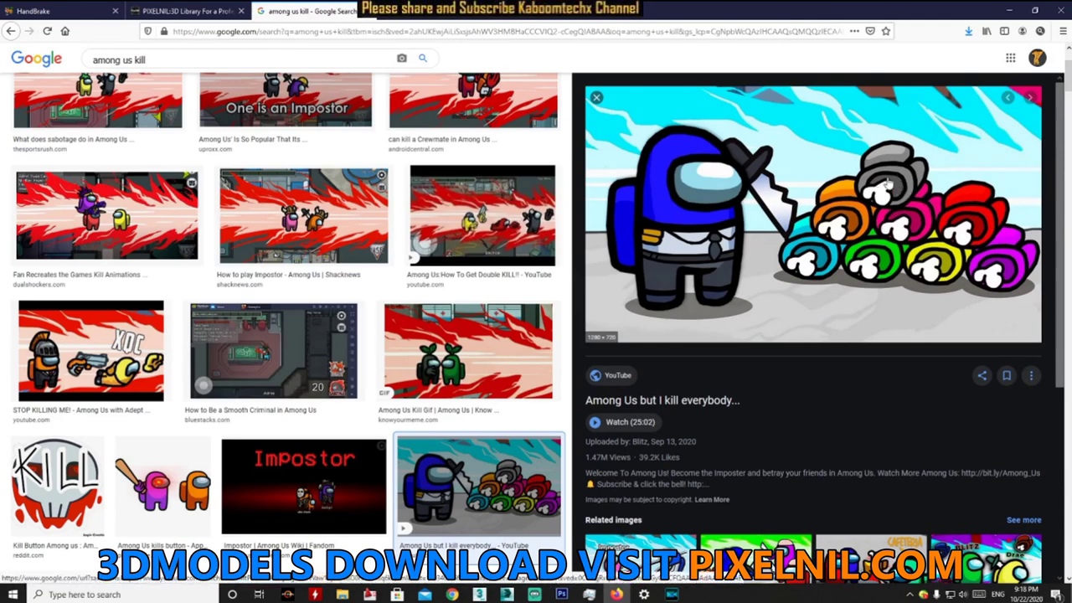
{"action": "left_click", "coordinate": [1009, 11]}
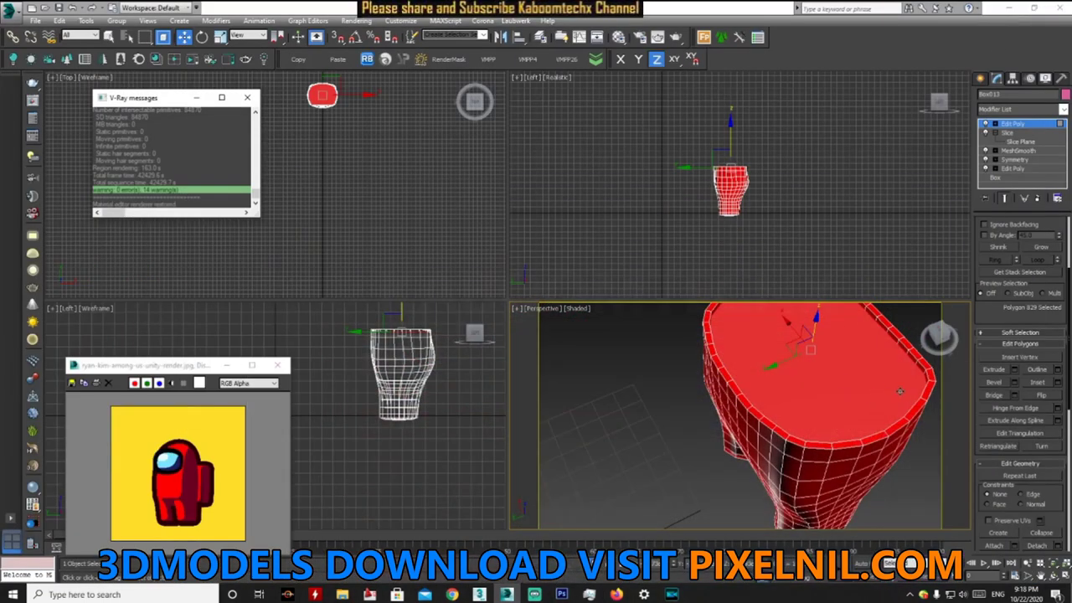
- Clear the polygon selection and exit sub-object editing of the red body
{"action": "mouse_move", "coordinate": [900, 391]}
{"action": "middle_mouse_down", "text": "alt"}
{"action": "mouse_move", "coordinate": [758, 432]}
{"action": "mouse_move", "coordinate": [787, 409]}
{"action": "mouse_move", "coordinate": [764, 414]}
{"action": "mouse_move", "coordinate": [747, 427]}
{"action": "mouse_move", "coordinate": [835, 386]}
{"action": "middle_mouse_up", "text": "alt"}
{"action": "left_click", "coordinate": [834, 386]}
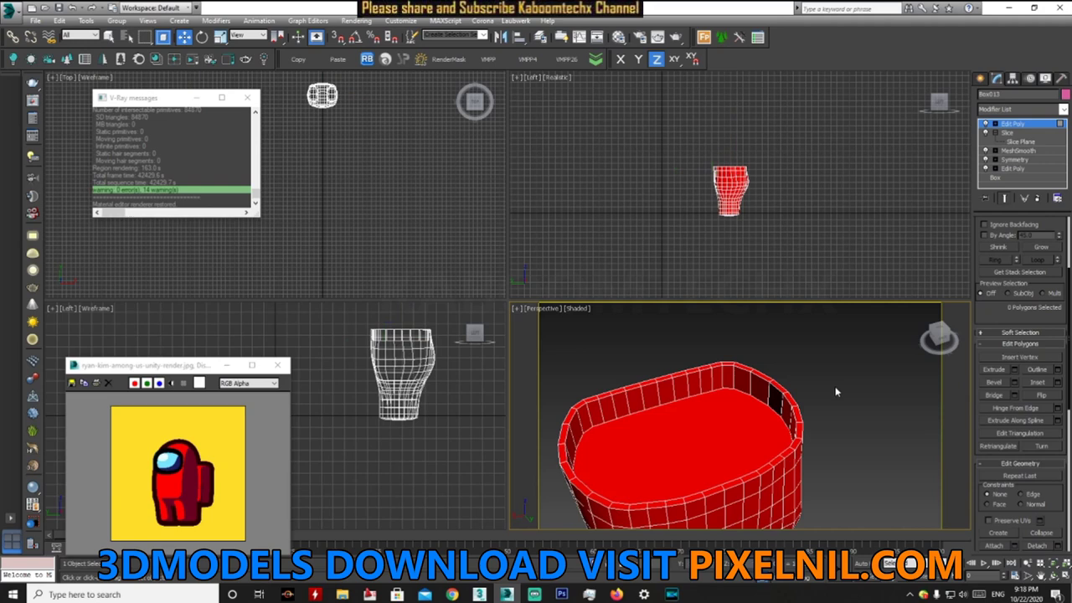
{"action": "scroll", "coordinate": [835, 386], "scroll_direction": "down", "scroll_amount": 5}
{"action": "scroll", "coordinate": [858, 409], "scroll_direction": "up", "scroll_amount": 5}
{"action": "middle_click_drag", "start_coordinate": [809, 378], "coordinate": [832, 381], "text": "alt"}
{"action": "left_click", "coordinate": [999, 125]}
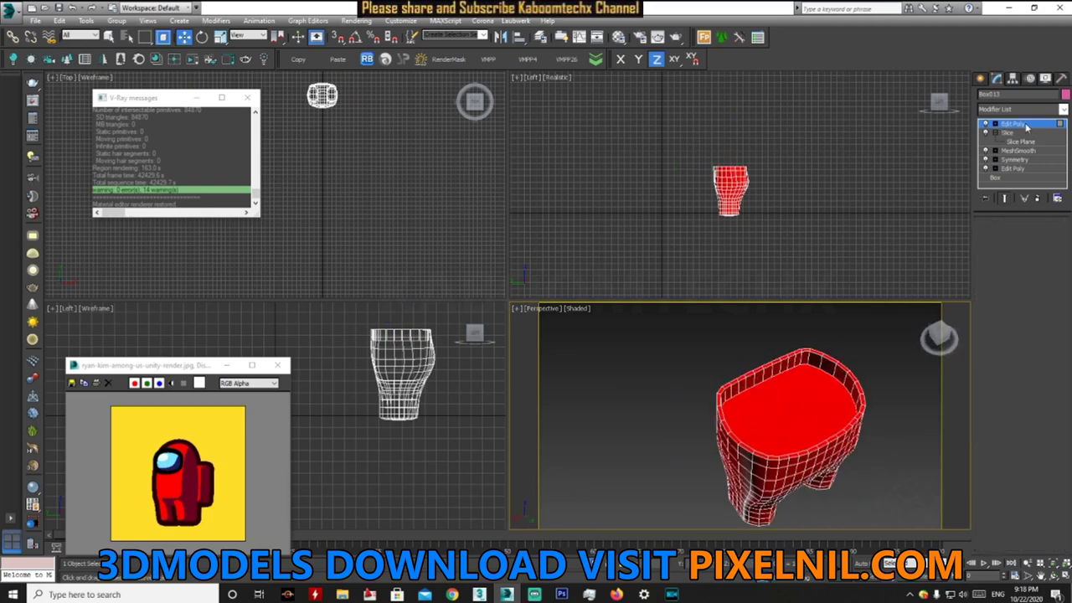
- Draw a circle spline over the body in the Top view, then cancel it
{"action": "left_click", "coordinate": [983, 78]}
{"action": "left_click", "coordinate": [986, 97]}
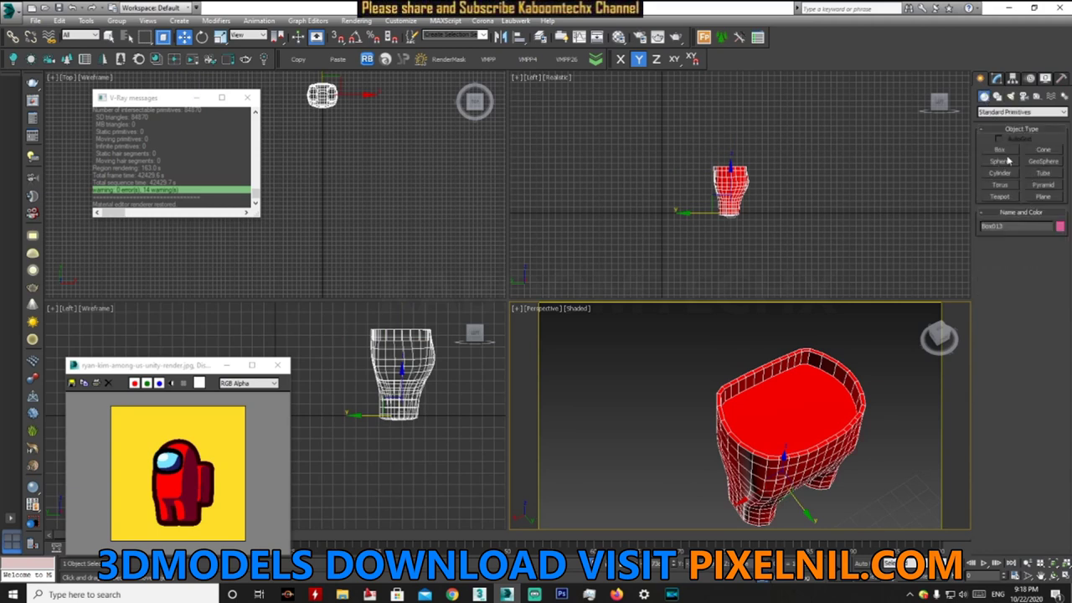
{"action": "left_click", "coordinate": [998, 97]}
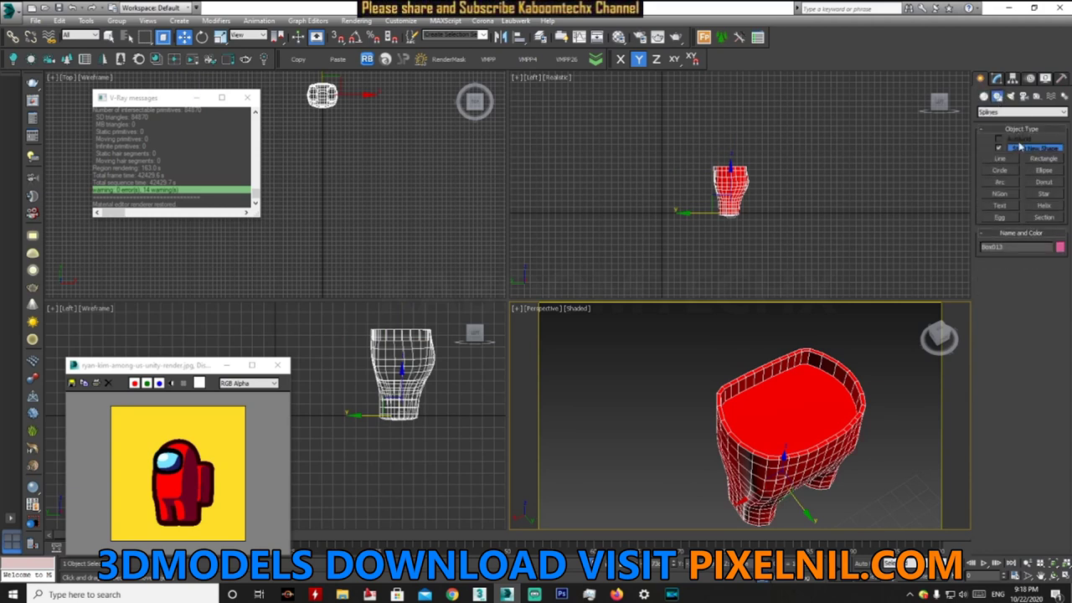
{"action": "left_click", "coordinate": [1052, 160]}
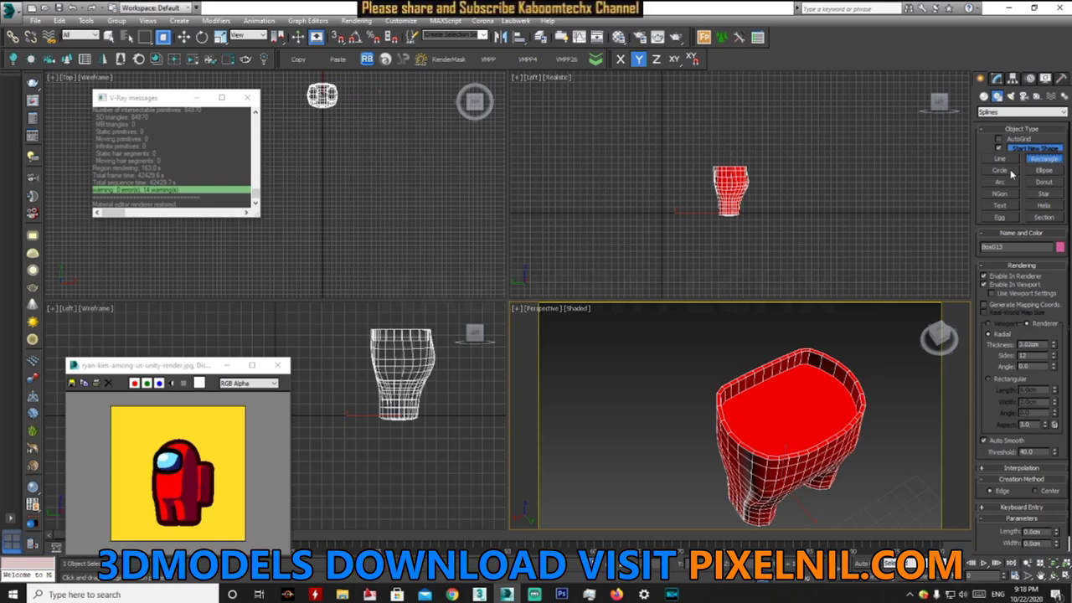
{"action": "left_click", "coordinate": [1000, 170]}
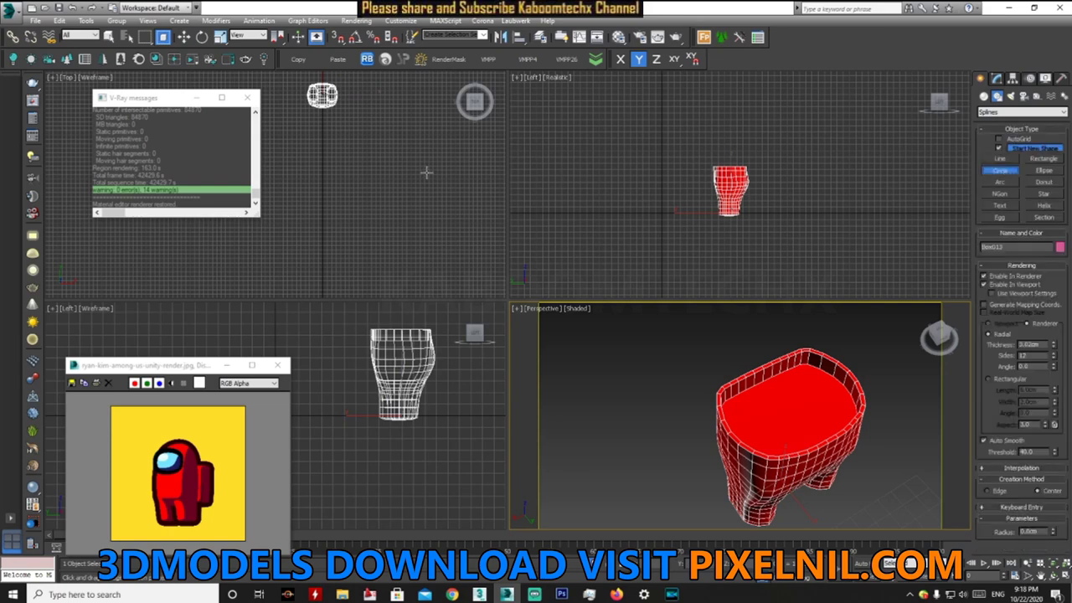
{"action": "scroll", "coordinate": [371, 131], "scroll_direction": "up", "scroll_amount": 2}
{"action": "scroll", "coordinate": [357, 110], "scroll_direction": "up", "scroll_amount": 4}
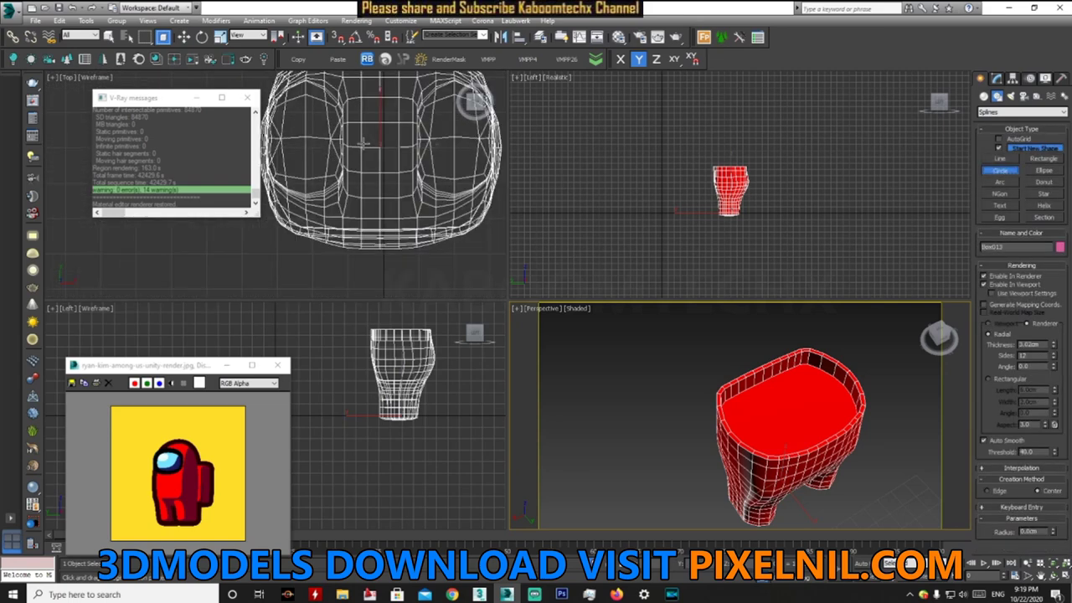
{"action": "left_click_drag", "start_coordinate": [371, 141], "coordinate": [415, 143]}
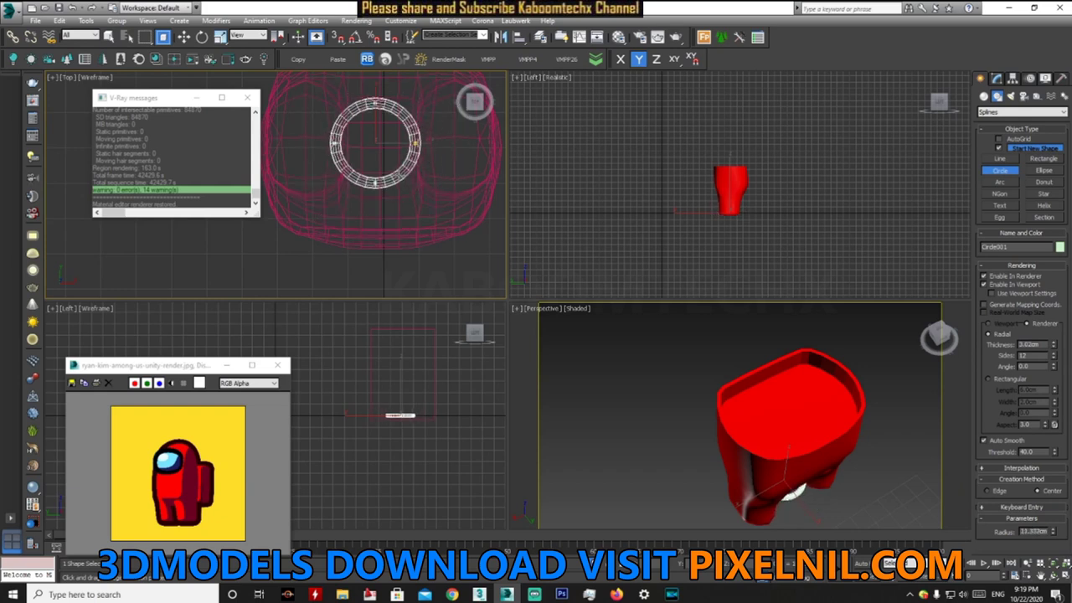
{"action": "right_click", "coordinate": [718, 159]}
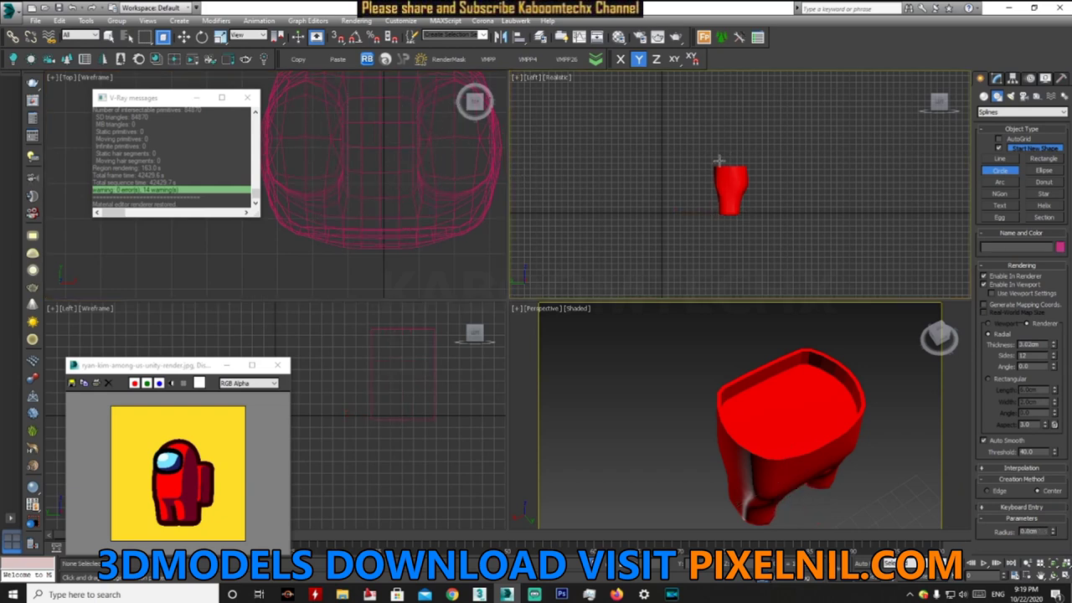
{"action": "left_click", "coordinate": [985, 96]}
- Create a cylinder at the body's centre in Top view and raise it above the body
{"action": "left_click", "coordinate": [1001, 173]}
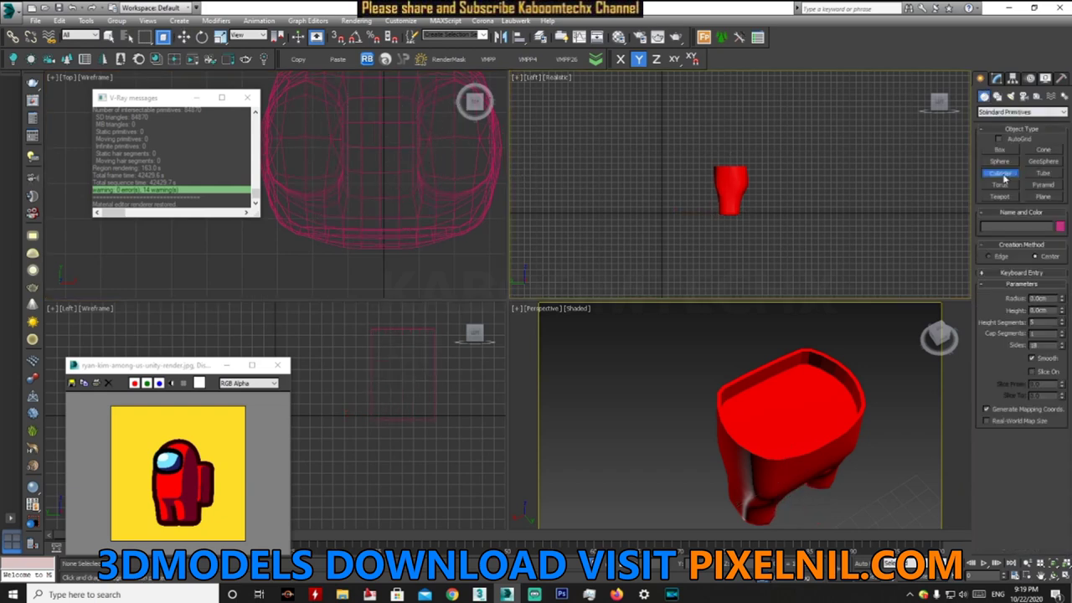
{"action": "left_click_drag", "start_coordinate": [374, 138], "coordinate": [401, 176]}
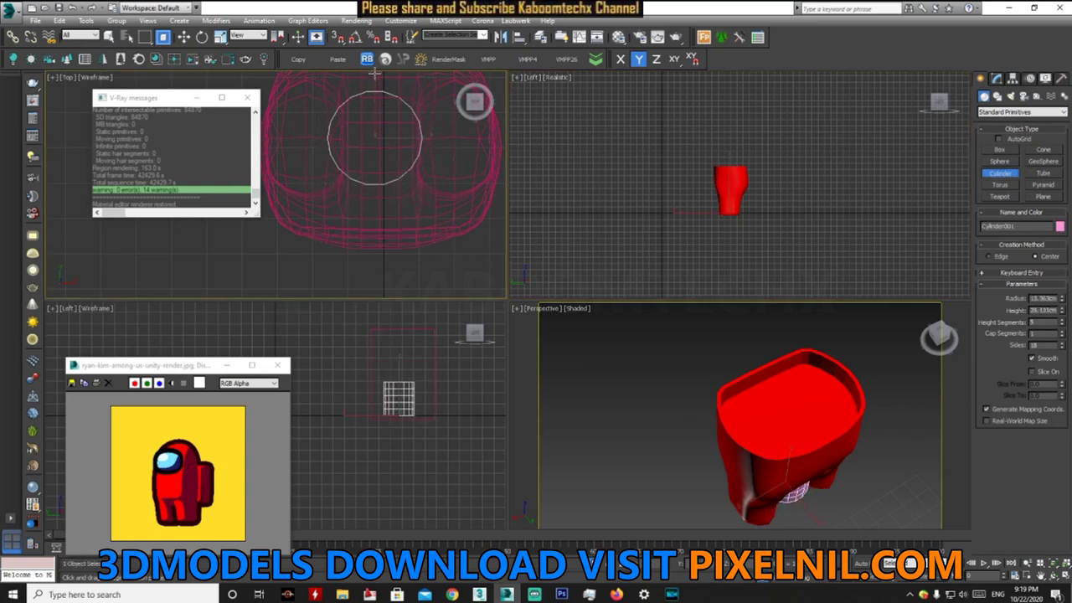
{"action": "left_click", "coordinate": [402, 151]}
{"action": "scroll", "coordinate": [728, 416], "scroll_direction": "down", "scroll_amount": 3}
{"action": "middle_click_drag", "start_coordinate": [728, 415], "coordinate": [673, 404], "text": "alt"}
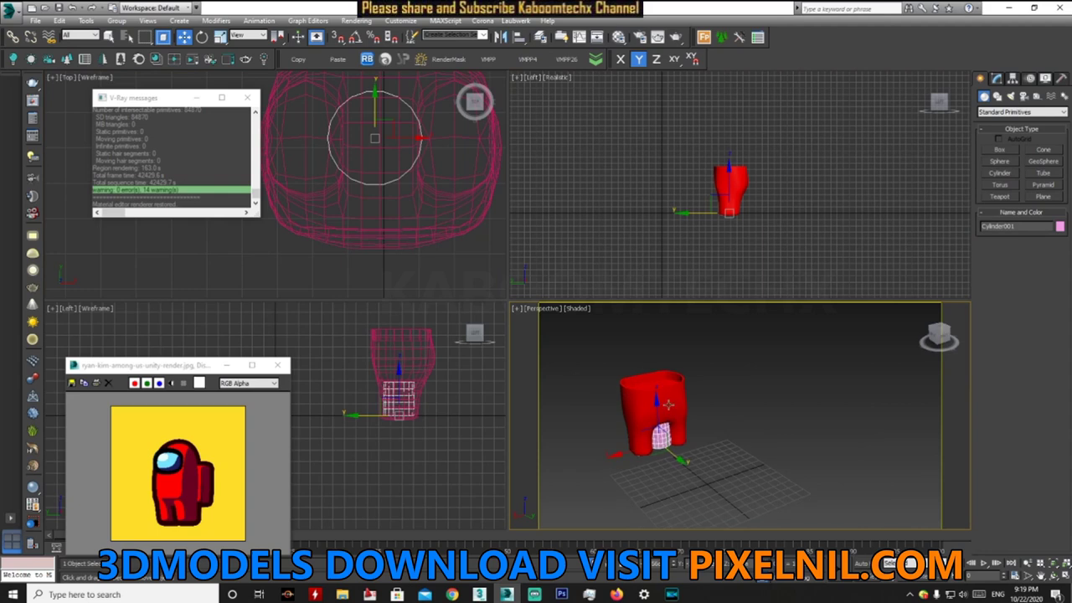
{"action": "left_click_drag", "start_coordinate": [658, 400], "coordinate": [650, 358]}
{"action": "middle_click_drag", "start_coordinate": [846, 360], "coordinate": [950, 336], "text": "alt"}
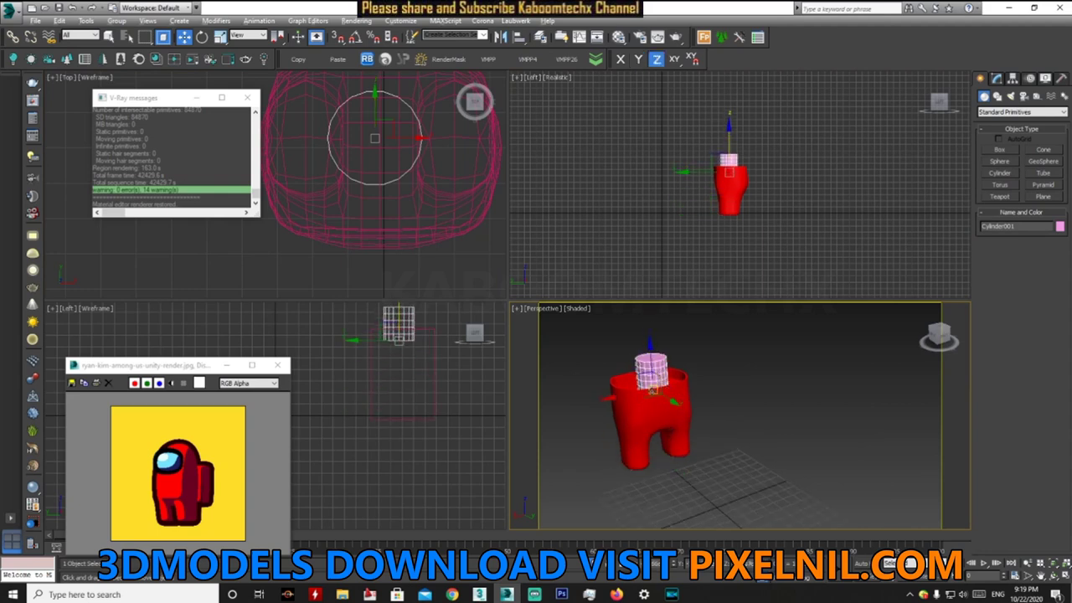
- Set the cylinder to radius 7.082cm and height 53.309cm, sinking it into the body
{"action": "left_click", "coordinate": [996, 78]}
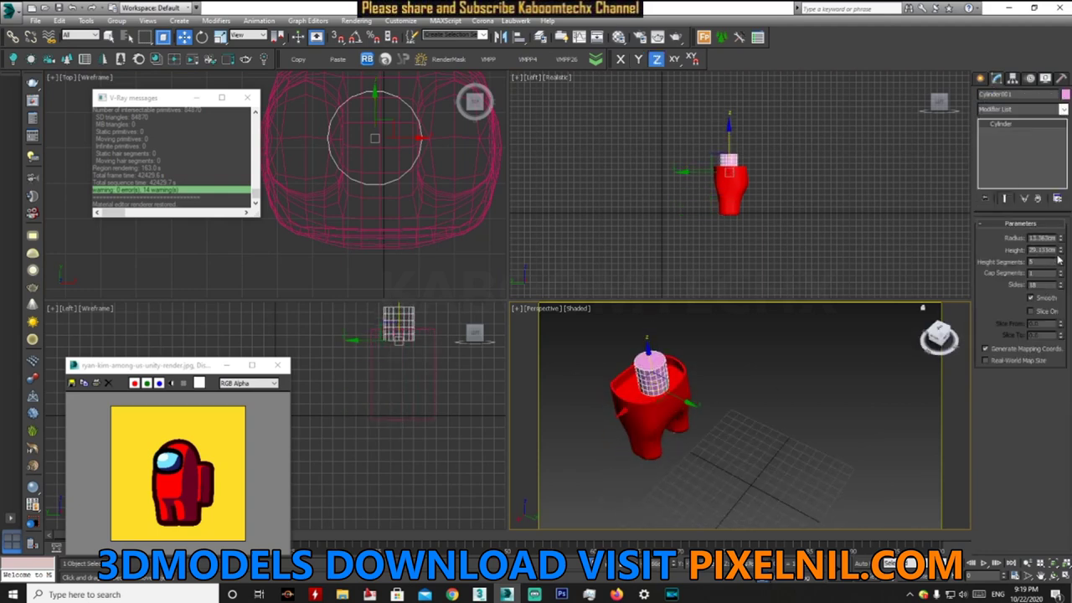
{"action": "mouse_move", "coordinate": [1061, 250]}
{"action": "left_mouse_down"}
{"action": "mouse_move", "coordinate": [1064, 266]}
{"action": "mouse_move", "coordinate": [1054, 207]}
{"action": "left_mouse_up"}
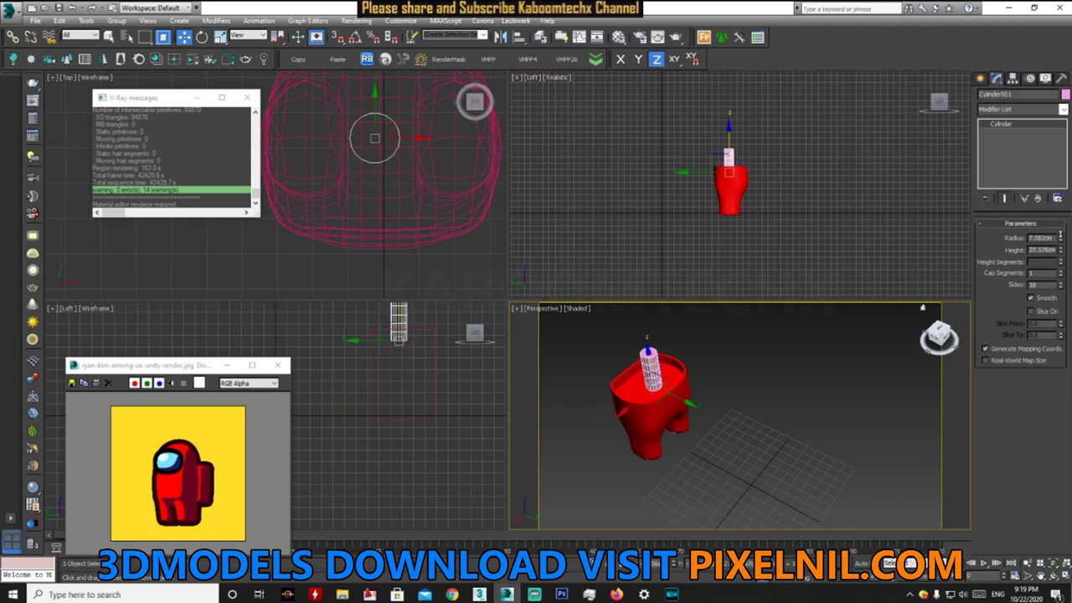
{"action": "middle_click_drag", "start_coordinate": [772, 339], "coordinate": [666, 381], "text": "alt"}
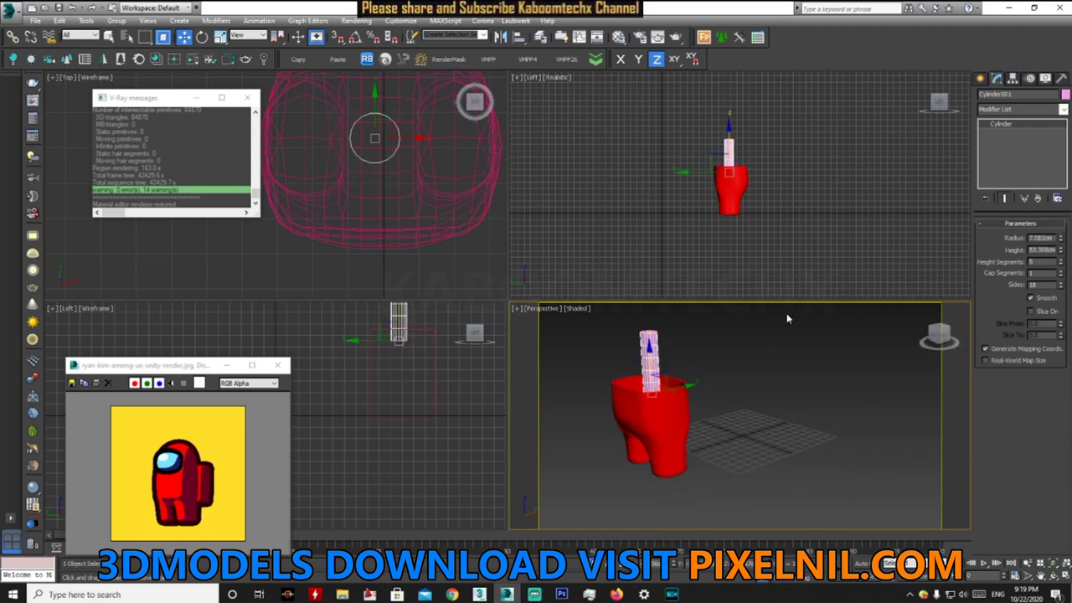
{"action": "scroll", "coordinate": [666, 381], "scroll_direction": "up", "scroll_amount": 2}
{"action": "left_click_drag", "start_coordinate": [651, 368], "coordinate": [651, 378]}
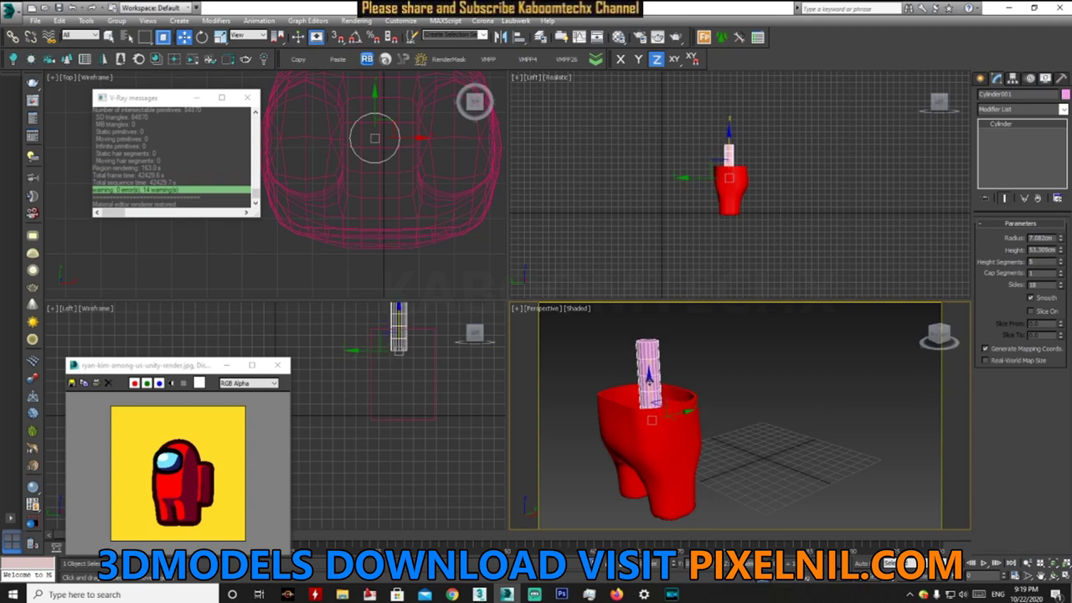
{"action": "middle_click_drag", "start_coordinate": [651, 379], "coordinate": [661, 394], "text": "alt"}
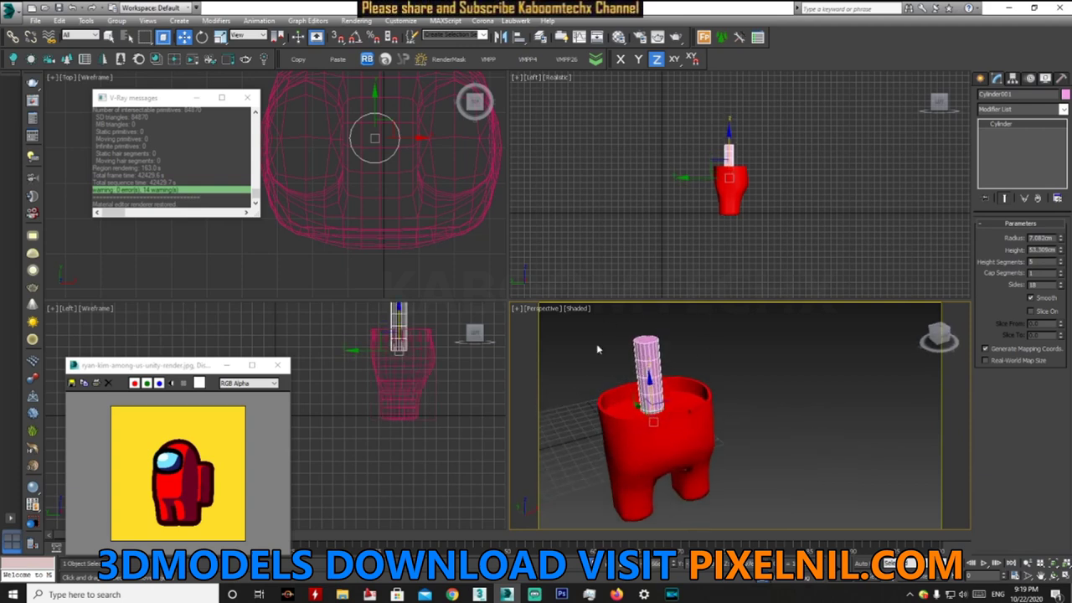
{"action": "left_click", "coordinate": [982, 79]}
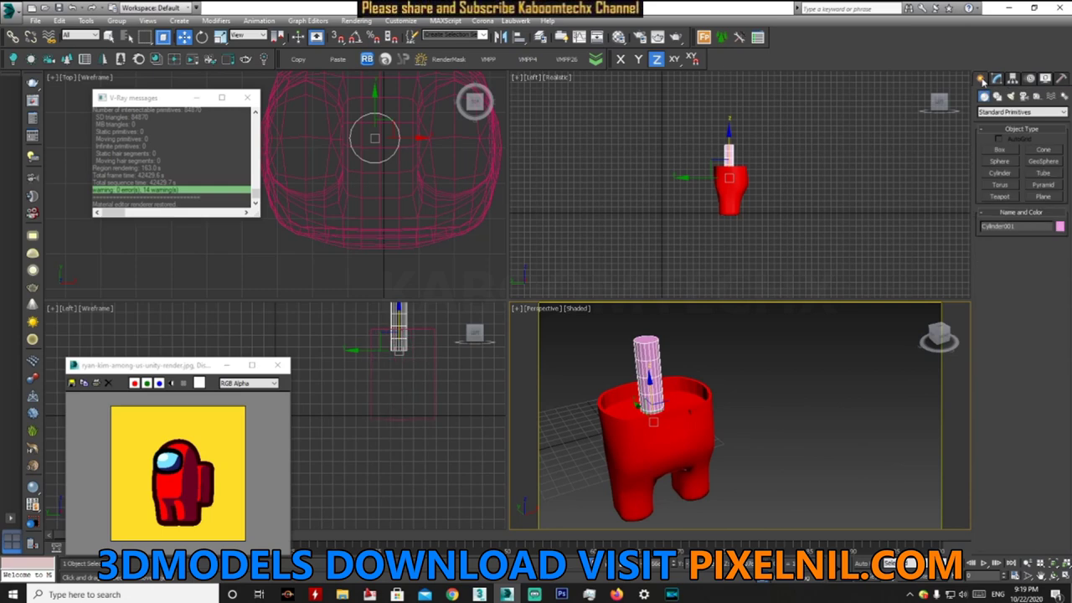
- Create a sphere, shrink its radius slightly, and move it onto the top of the cylinder shaft
{"action": "left_click", "coordinate": [999, 161]}
{"action": "scroll", "coordinate": [732, 163], "scroll_direction": "up", "scroll_amount": 2}
{"action": "scroll", "coordinate": [729, 159], "scroll_direction": "up", "scroll_amount": 2}
{"action": "mouse_move", "coordinate": [710, 99]}
{"action": "left_mouse_down"}
{"action": "mouse_move", "coordinate": [765, 143]}
{"action": "mouse_move", "coordinate": [742, 120]}
{"action": "left_mouse_up"}
{"action": "mouse_move", "coordinate": [1052, 304]}
{"action": "left_mouse_down"}
{"action": "mouse_move", "coordinate": [1069, 334]}
{"action": "mouse_move", "coordinate": [1053, 301]}
{"action": "left_mouse_up"}
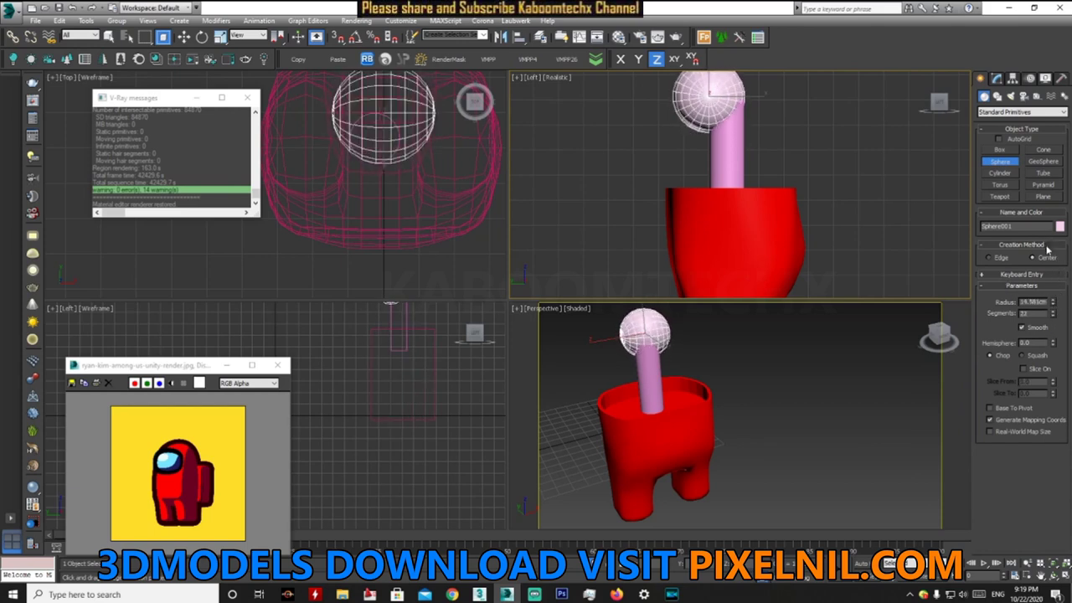
{"action": "scroll", "coordinate": [376, 160], "scroll_direction": "up", "scroll_amount": 2}
{"action": "key", "text": "w"}
{"action": "scroll", "coordinate": [444, 184], "scroll_direction": "up", "scroll_amount": 2}
{"action": "left_click_drag", "start_coordinate": [426, 187], "coordinate": [379, 221]}
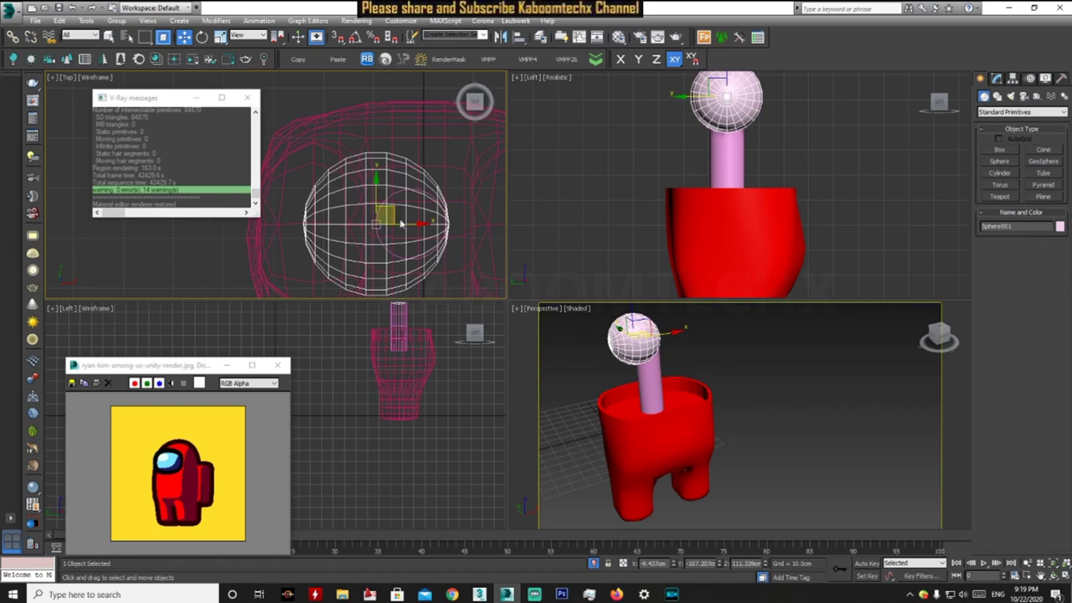
- Shift-clone the sphere to the right as an Instance, Sphere002, beside the original
{"action": "left_click_drag", "start_coordinate": [402, 221], "coordinate": [481, 221], "text": "shift"}
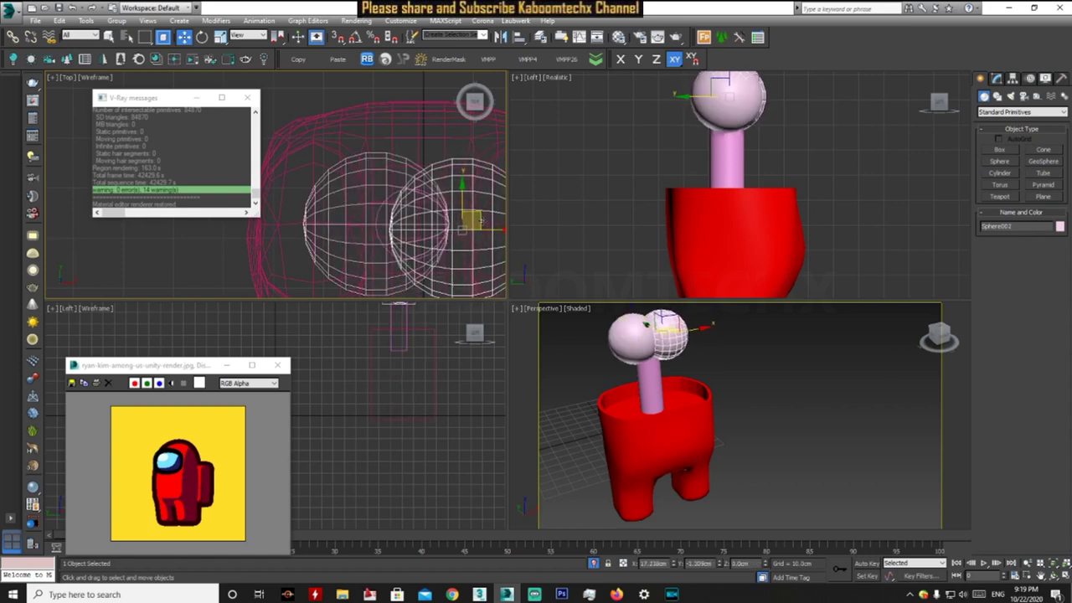
{"action": "left_click_drag", "start_coordinate": [471, 219], "coordinate": [481, 219], "text": "shift"}
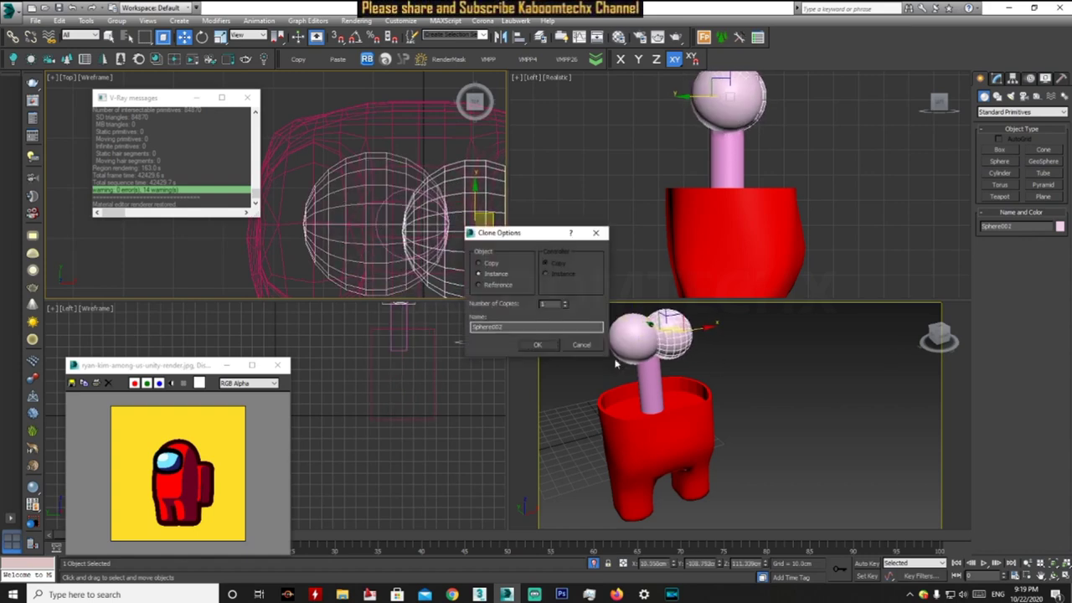
{"action": "left_click", "coordinate": [540, 345]}
{"action": "mouse_move", "coordinate": [738, 190]}
{"action": "middle_mouse_down", "text": "alt"}
{"action": "mouse_move", "coordinate": [737, 159]}
{"action": "mouse_move", "coordinate": [743, 169]}
{"action": "middle_mouse_up", "text": "alt"}
{"action": "key", "text": "p"}
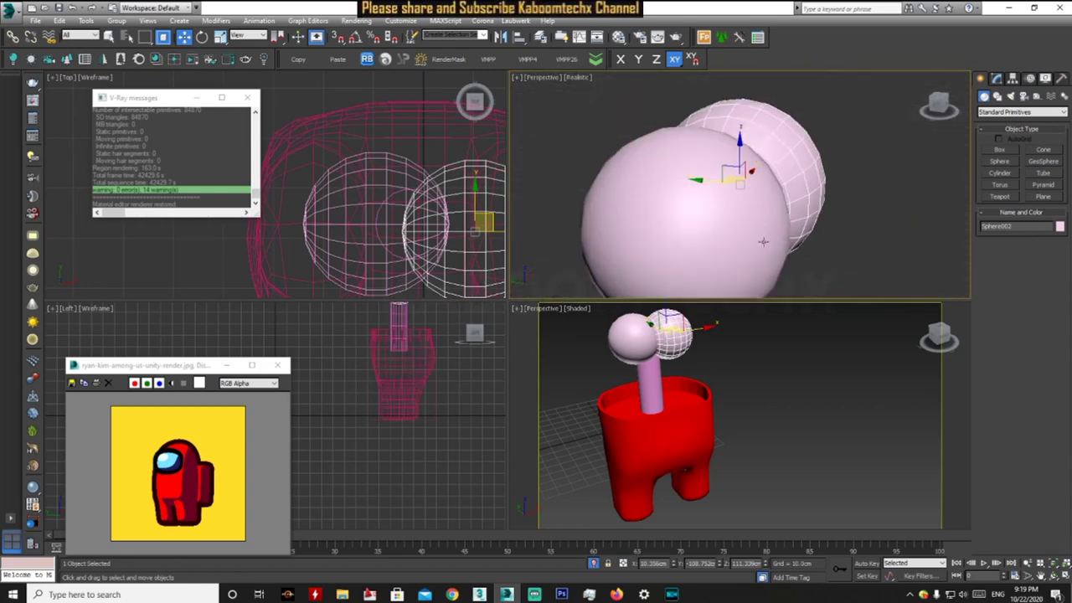
{"action": "scroll", "coordinate": [778, 243], "scroll_direction": "down", "scroll_amount": 5}
{"action": "scroll", "coordinate": [746, 261], "scroll_direction": "up", "scroll_amount": 3}
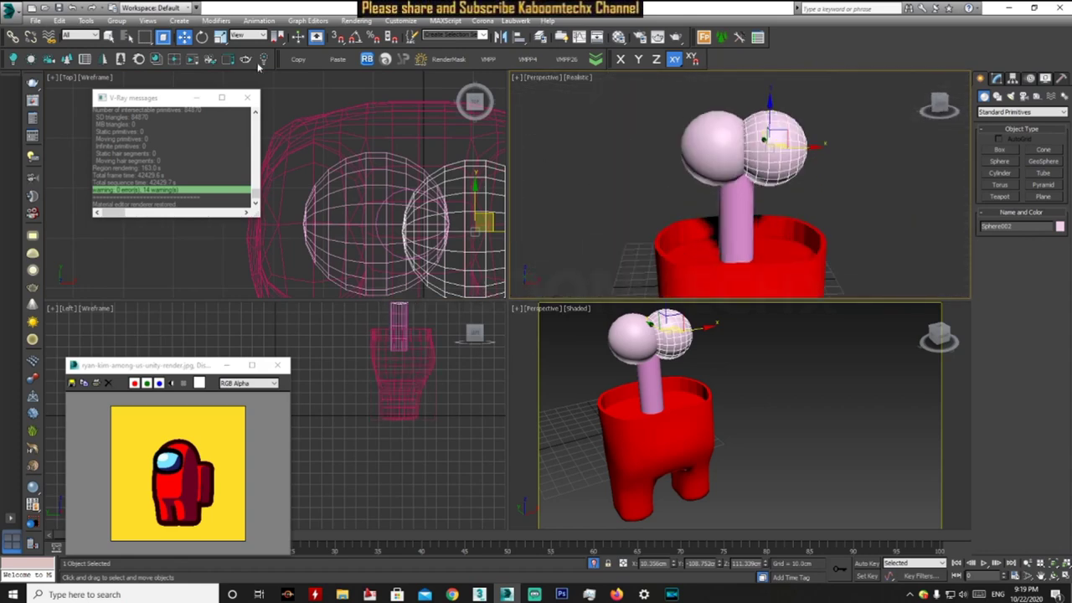
- Scale down each bone-end sphere, first the right one, then the left
{"action": "left_click", "coordinate": [220, 37]}
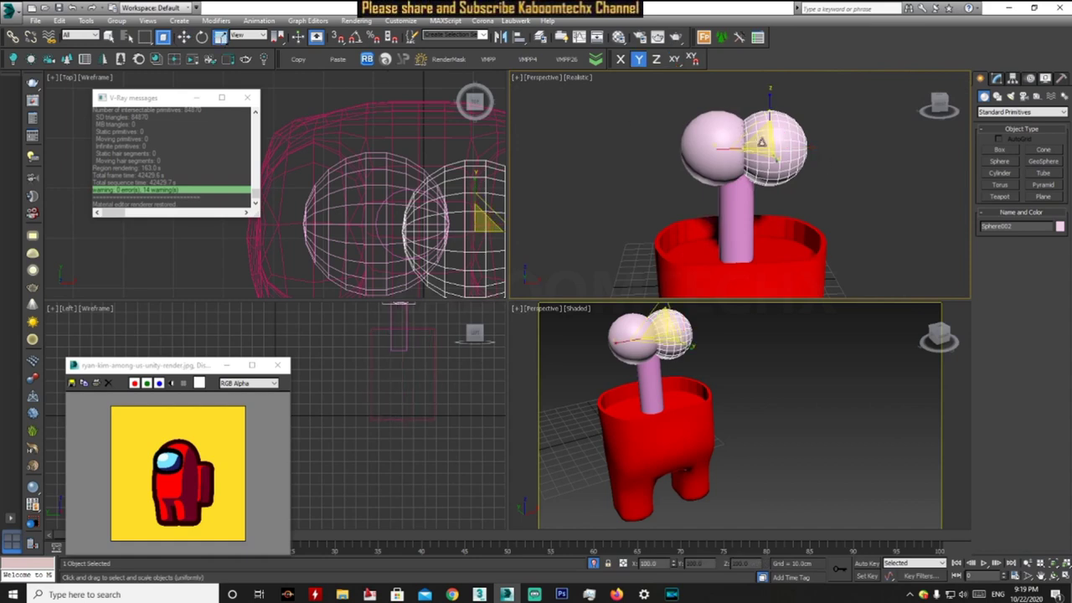
{"action": "left_click_drag", "start_coordinate": [475, 216], "coordinate": [469, 235]}
{"action": "left_click", "coordinate": [377, 209]}
{"action": "left_click_drag", "start_coordinate": [383, 211], "coordinate": [381, 233]}
{"action": "left_click", "coordinate": [184, 37]}
{"action": "left_click", "coordinate": [768, 145]}
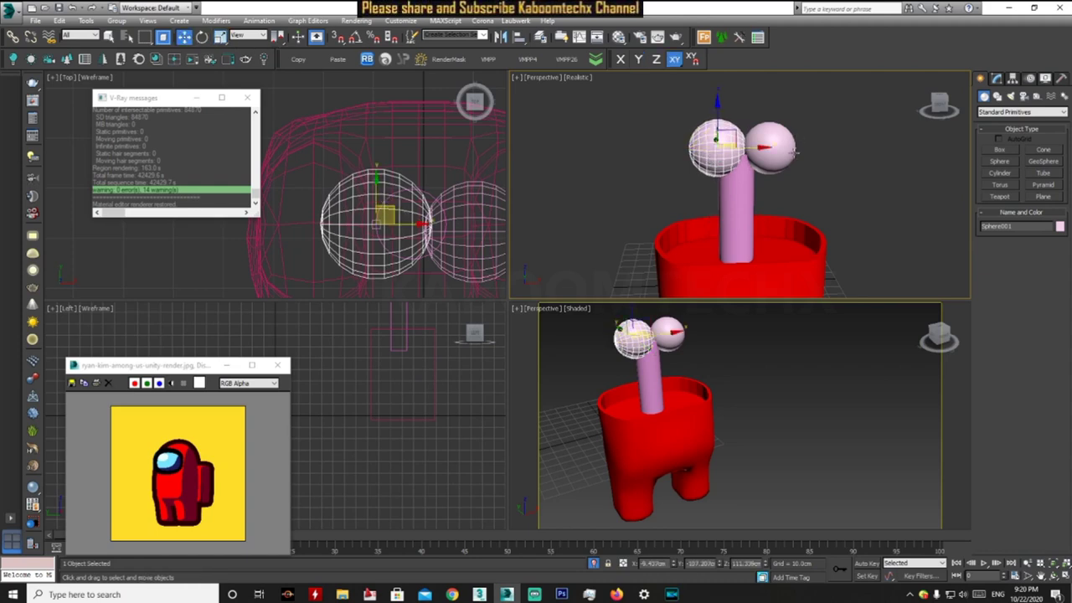
- Shrink both bone-end spheres together and lower them toward the shaft top
{"action": "left_click", "coordinate": [717, 144], "text": "ctrl"}
{"action": "left_click", "coordinate": [221, 37]}
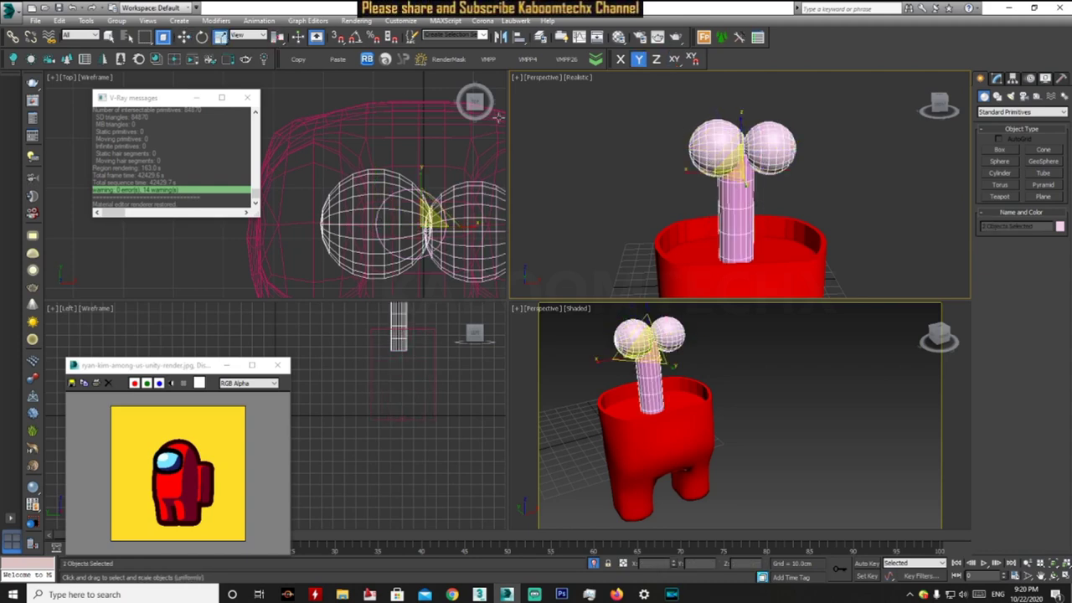
{"action": "left_click_drag", "start_coordinate": [427, 219], "coordinate": [427, 243]}
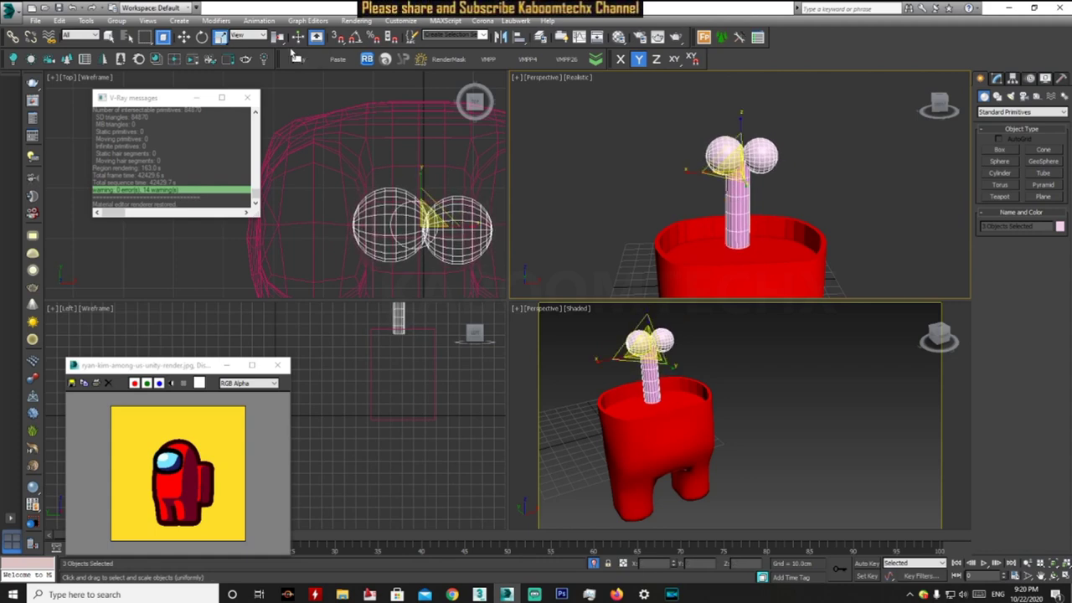
{"action": "left_click", "coordinate": [184, 37]}
{"action": "left_click_drag", "start_coordinate": [748, 153], "coordinate": [754, 232]}
- Centre both spheres over the shaft using axis-constrained moves
{"action": "scroll", "coordinate": [729, 216], "scroll_direction": "up", "scroll_amount": 2}
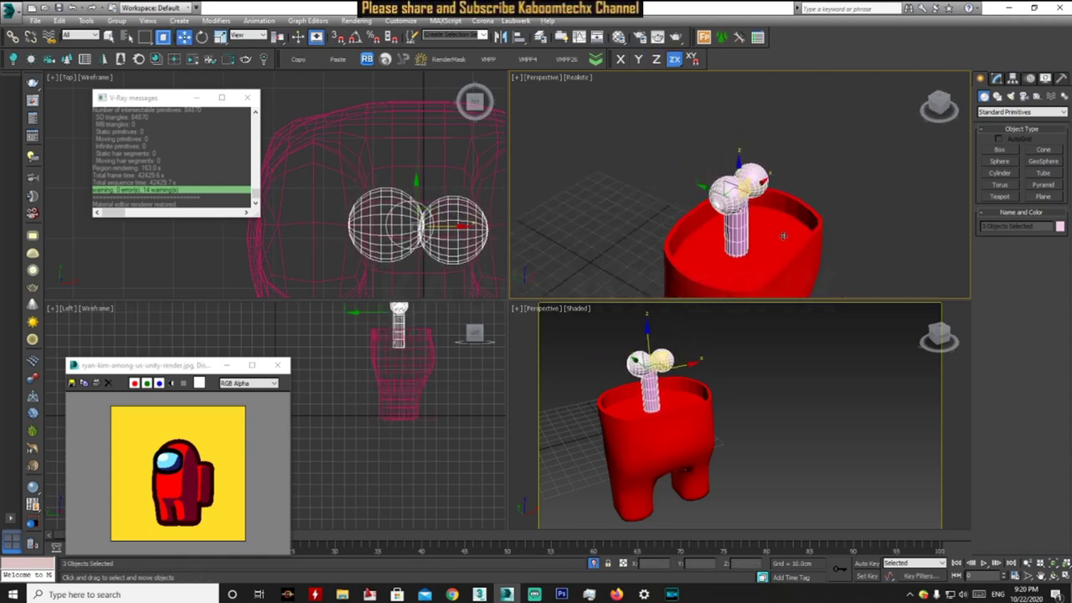
{"action": "middle_click_drag", "start_coordinate": [728, 216], "coordinate": [724, 196], "text": "alt"}
{"action": "key", "text": "F6"}
{"action": "mouse_move", "coordinate": [725, 197]}
{"action": "left_mouse_down"}
{"action": "mouse_move", "coordinate": [718, 203]}
{"action": "mouse_move", "coordinate": [740, 169]}
{"action": "left_mouse_up"}
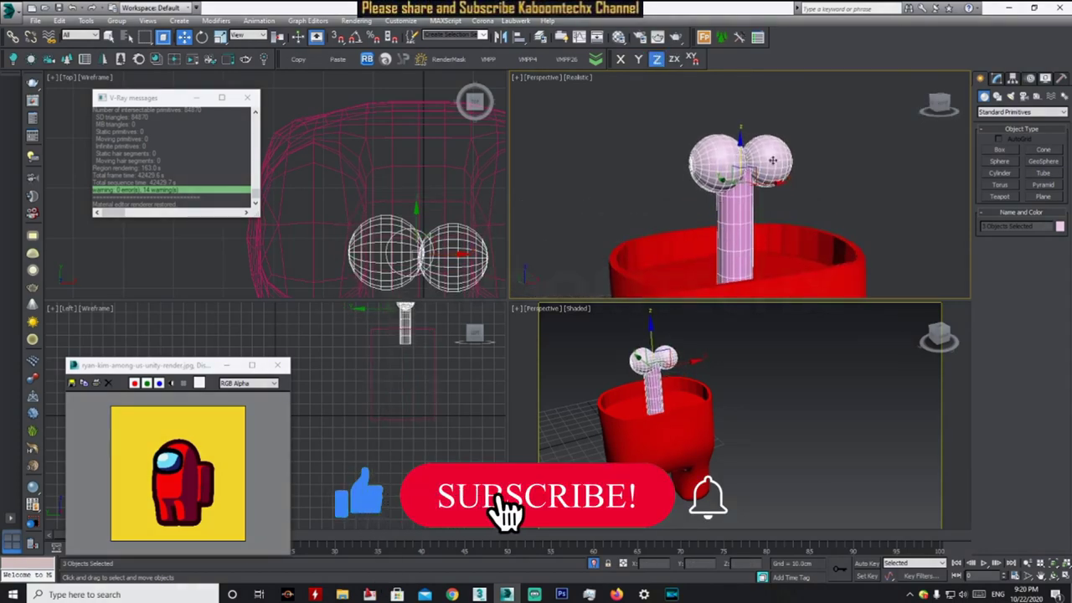
{"action": "left_click", "coordinate": [774, 168]}
{"action": "key", "text": "F5"}
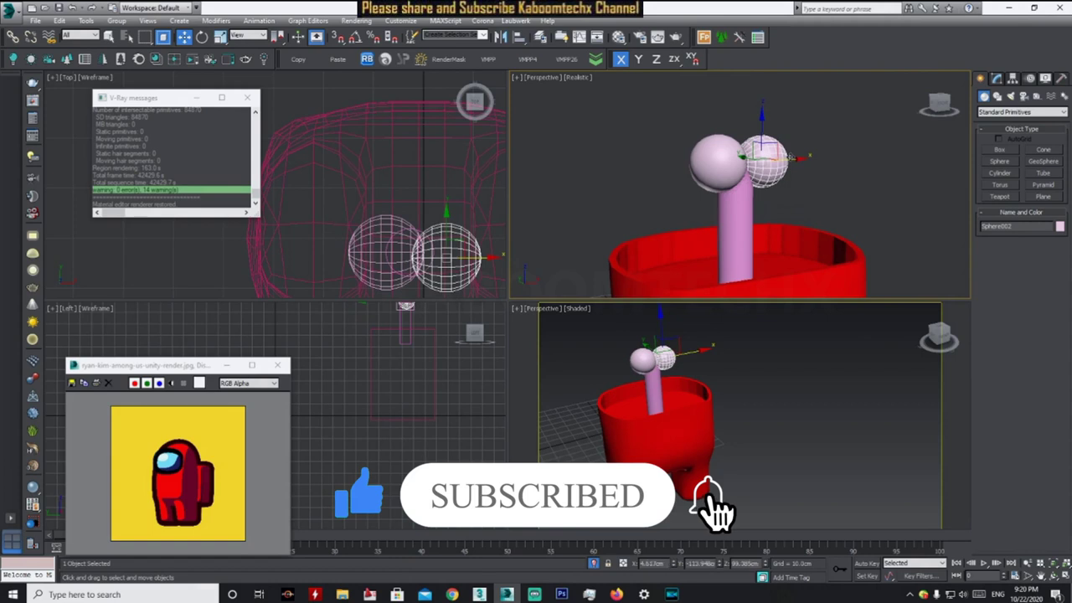
{"action": "key", "text": "ctrl+d"}
- Select the pink shaft cylinder and show its modifier stack
{"action": "scroll", "coordinate": [758, 234], "scroll_direction": "down", "scroll_amount": 3}
{"action": "scroll", "coordinate": [758, 233], "scroll_direction": "up", "scroll_amount": 2}
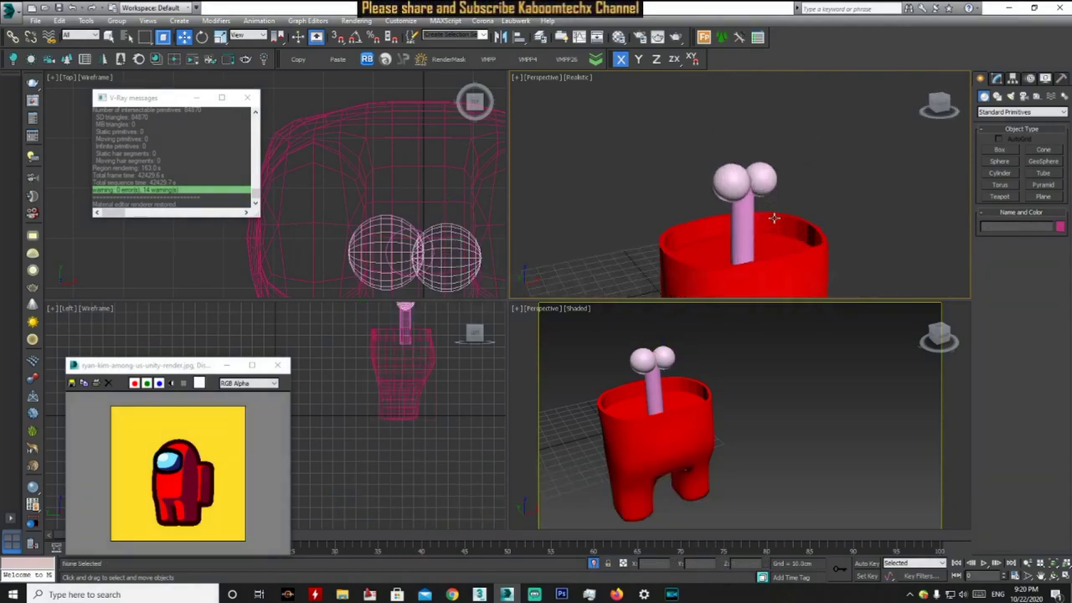
{"action": "scroll", "coordinate": [754, 227], "scroll_direction": "up", "scroll_amount": 2}
{"action": "left_click", "coordinate": [745, 224]}
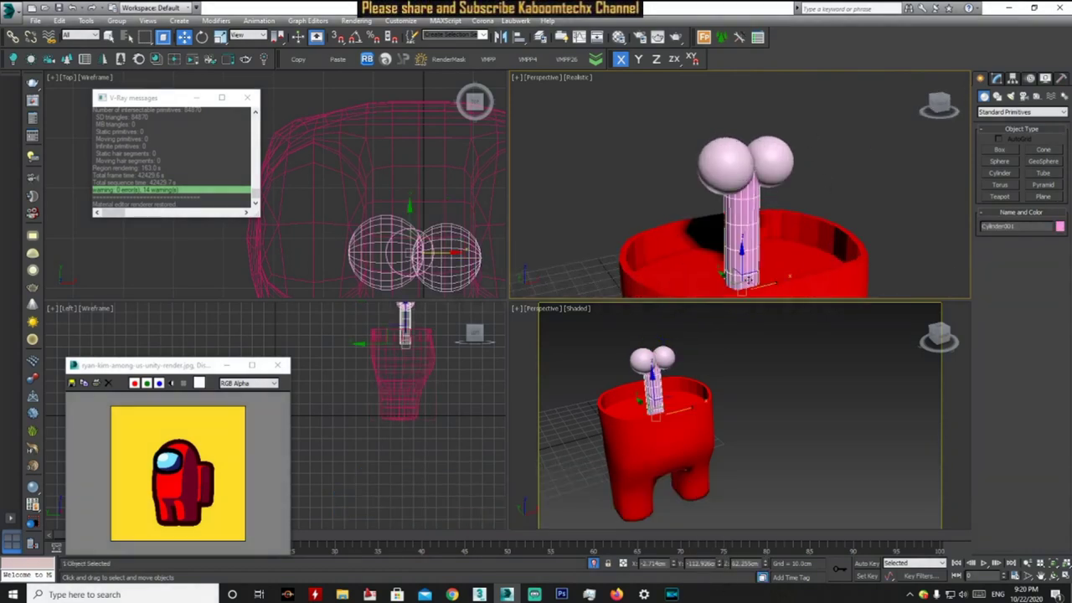
{"action": "left_click", "coordinate": [995, 78]}
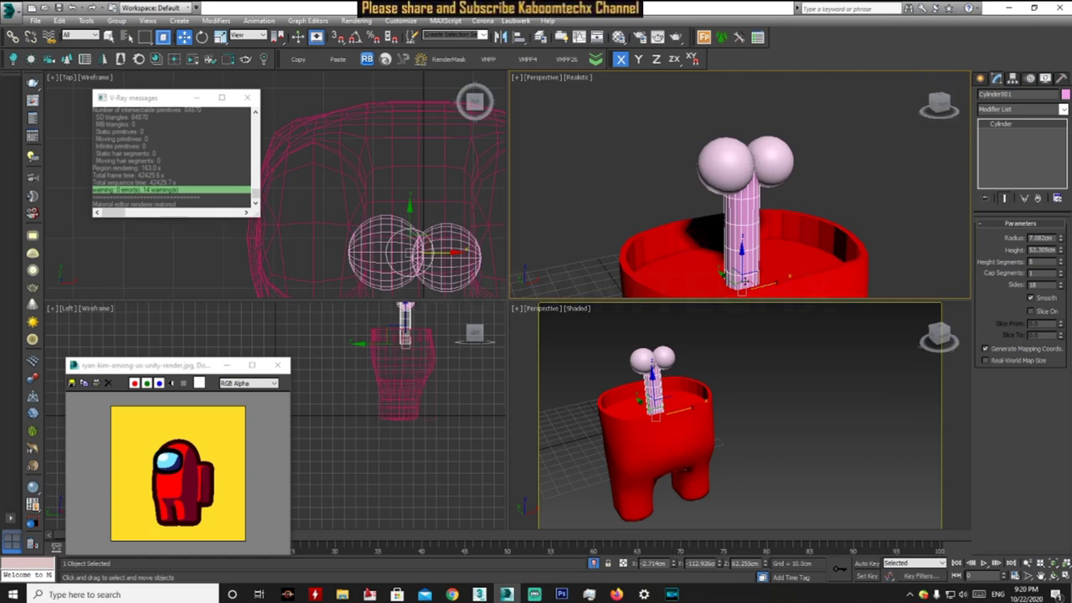
- Add Edit Poly and a Taper modifier with a slight negative amount to the shaft
{"action": "left_click", "coordinate": [1030, 109]}
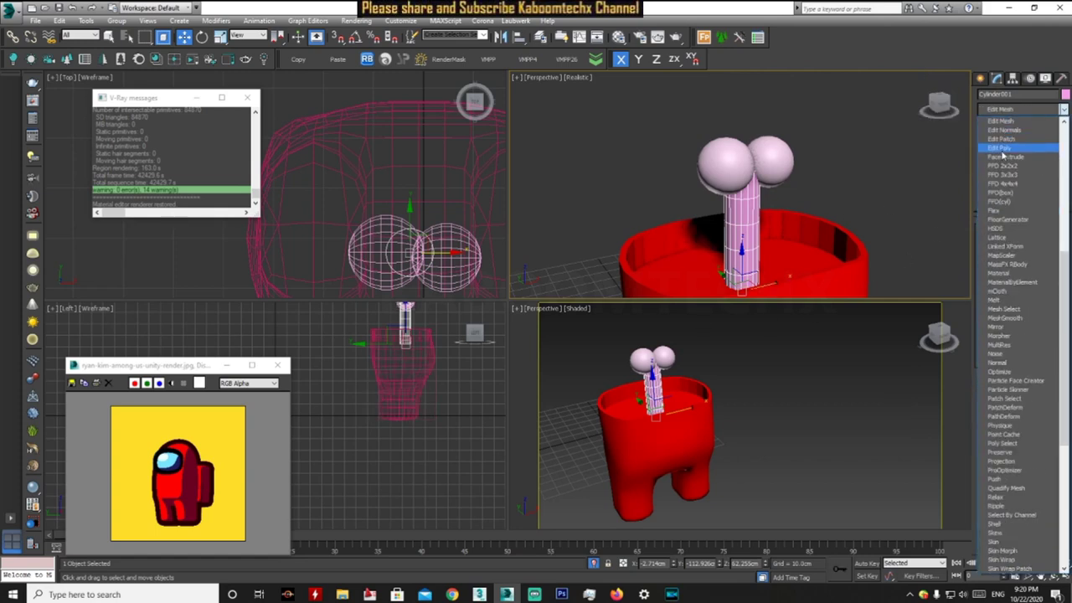
{"action": "left_click", "coordinate": [1000, 443]}
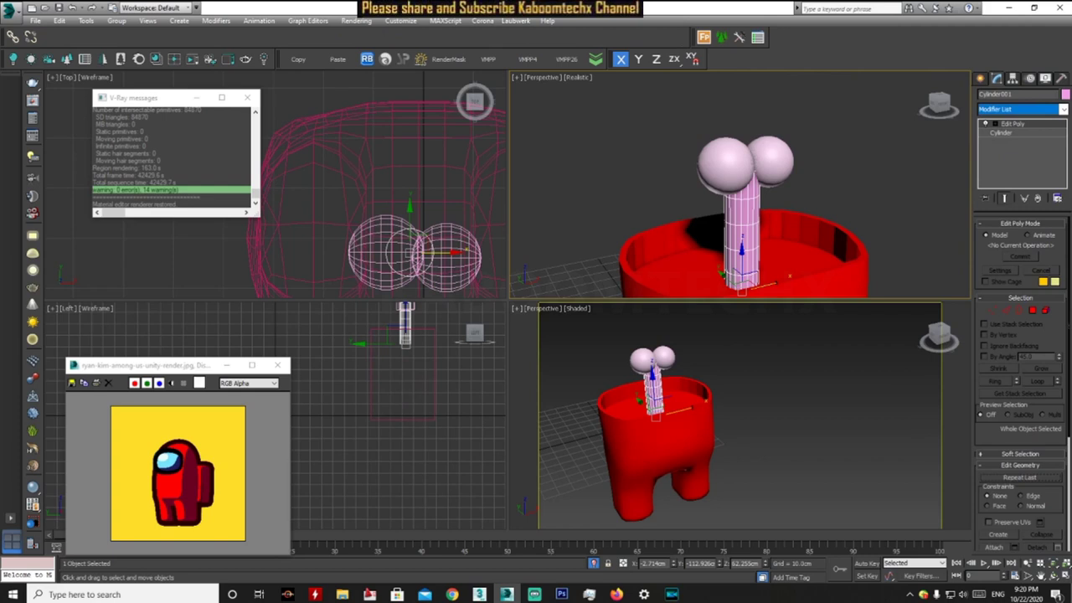
{"action": "left_click", "coordinate": [1041, 112]}
{"action": "scroll", "coordinate": [1016, 402], "scroll_direction": "down", "scroll_amount": 3}
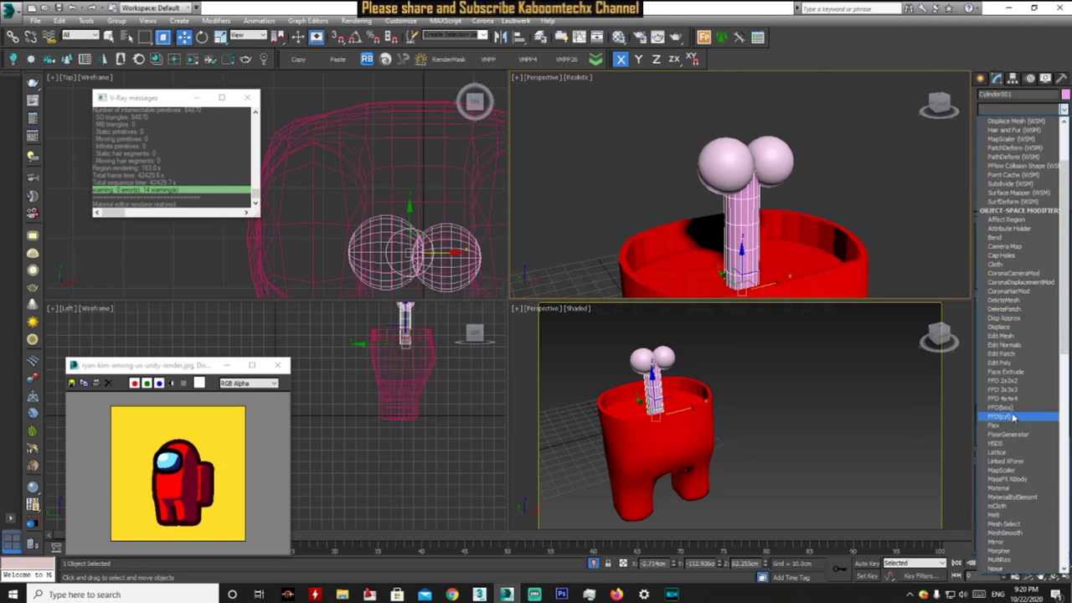
{"action": "scroll", "coordinate": [1013, 417], "scroll_direction": "down", "scroll_amount": 15}
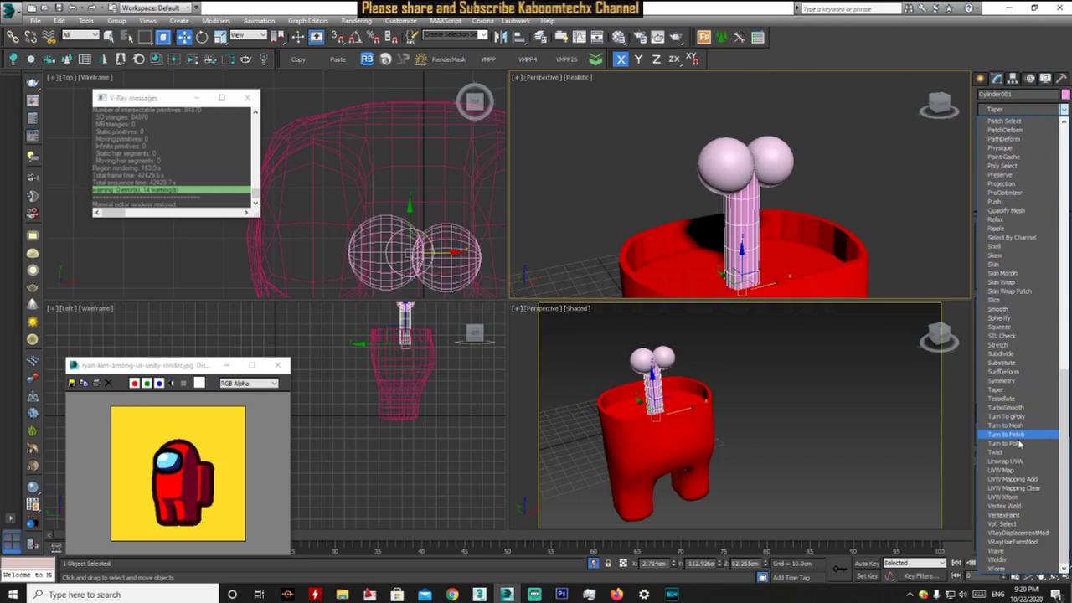
{"action": "left_click", "coordinate": [1010, 389]}
{"action": "mouse_move", "coordinate": [1046, 249]}
{"action": "left_mouse_down"}
{"action": "mouse_move", "coordinate": [1063, 342]}
{"action": "mouse_move", "coordinate": [1059, 309]}
{"action": "left_mouse_up"}
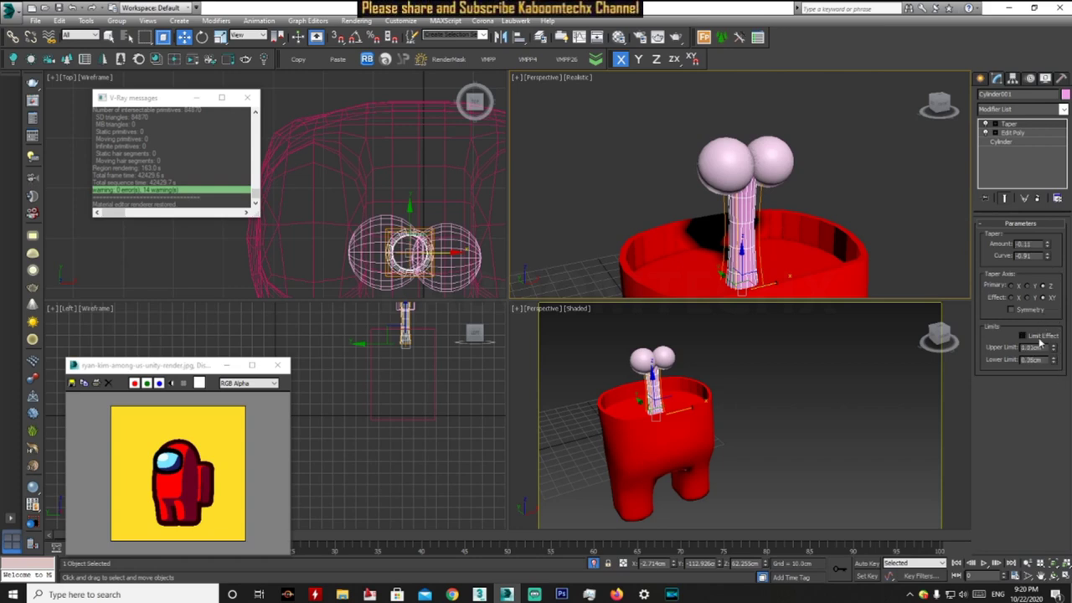
- Enable Limit Effect and tune the limits, Taper Amount -0.1 and Curve -1.09
{"action": "left_click", "coordinate": [1041, 336]}
{"action": "mouse_move", "coordinate": [1054, 348]}
{"action": "left_mouse_down"}
{"action": "mouse_move", "coordinate": [910, 76]}
{"action": "mouse_move", "coordinate": [865, 341]}
{"action": "left_mouse_up"}
{"action": "left_click_drag", "start_coordinate": [850, 469], "coordinate": [869, 458]}
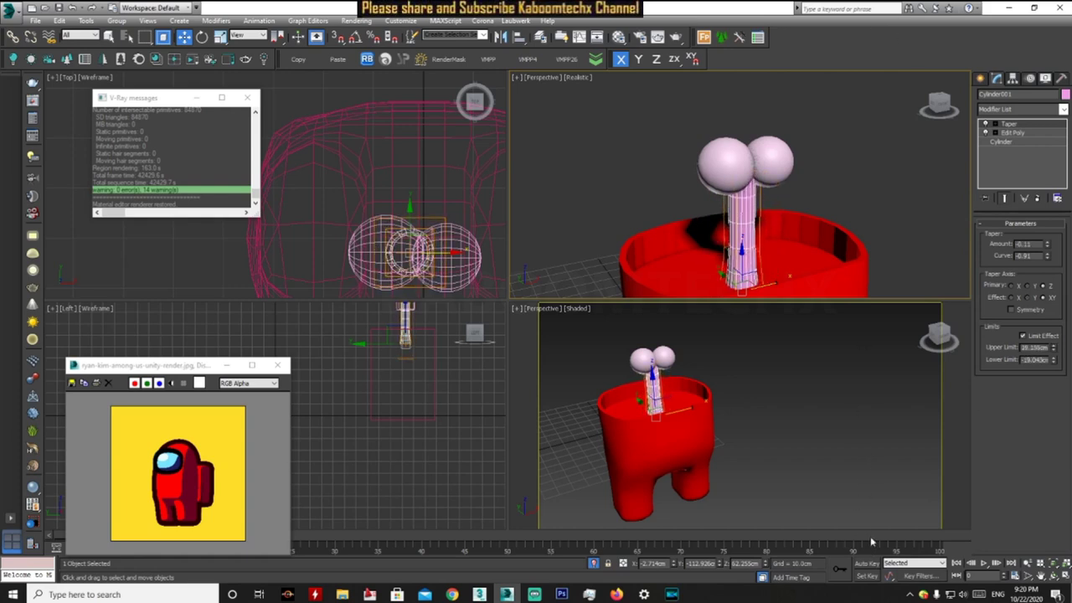
{"action": "mouse_move", "coordinate": [1047, 244]}
{"action": "left_mouse_down"}
{"action": "mouse_move", "coordinate": [1042, 285]}
{"action": "mouse_move", "coordinate": [1041, 238]}
{"action": "left_mouse_up"}
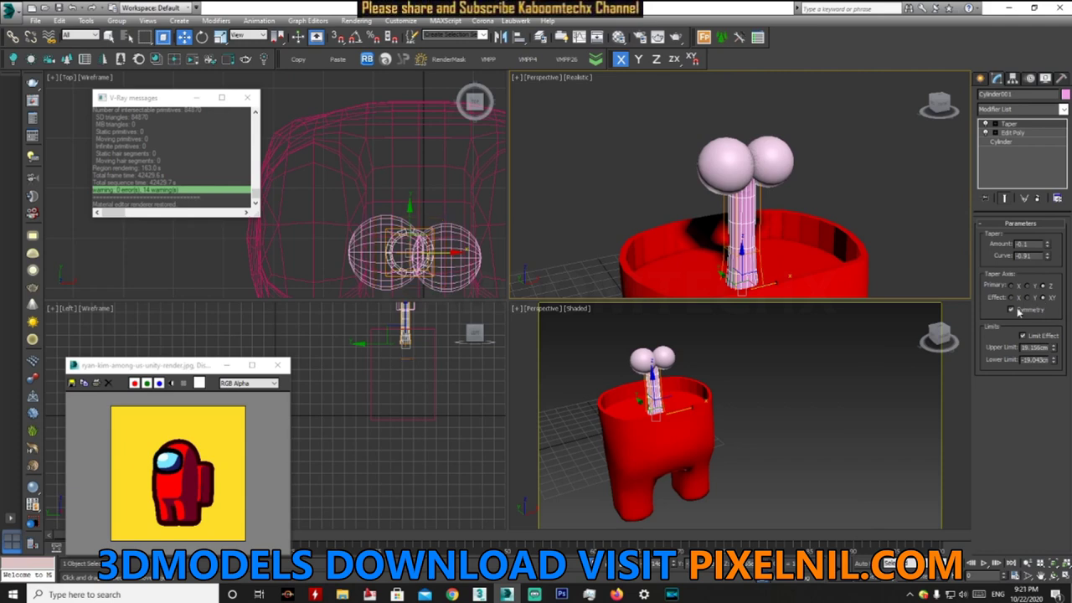
{"action": "mouse_move", "coordinate": [1055, 363]}
{"action": "left_mouse_down"}
{"action": "mouse_move", "coordinate": [1024, 382]}
{"action": "mouse_move", "coordinate": [1024, 352]}
{"action": "left_mouse_up"}
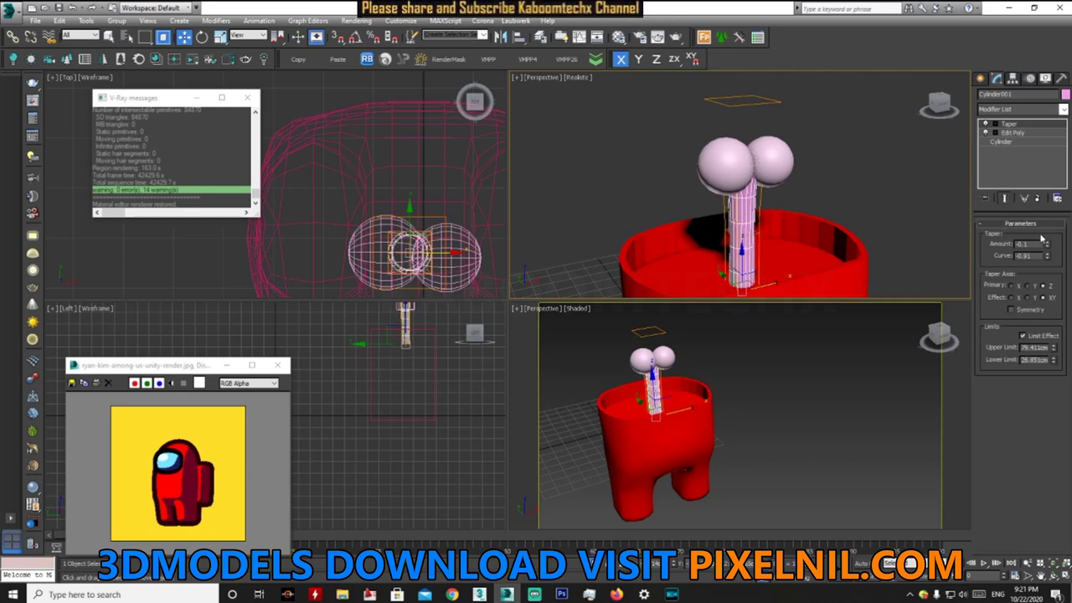
{"action": "left_click_drag", "start_coordinate": [1050, 263], "coordinate": [1047, 277]}
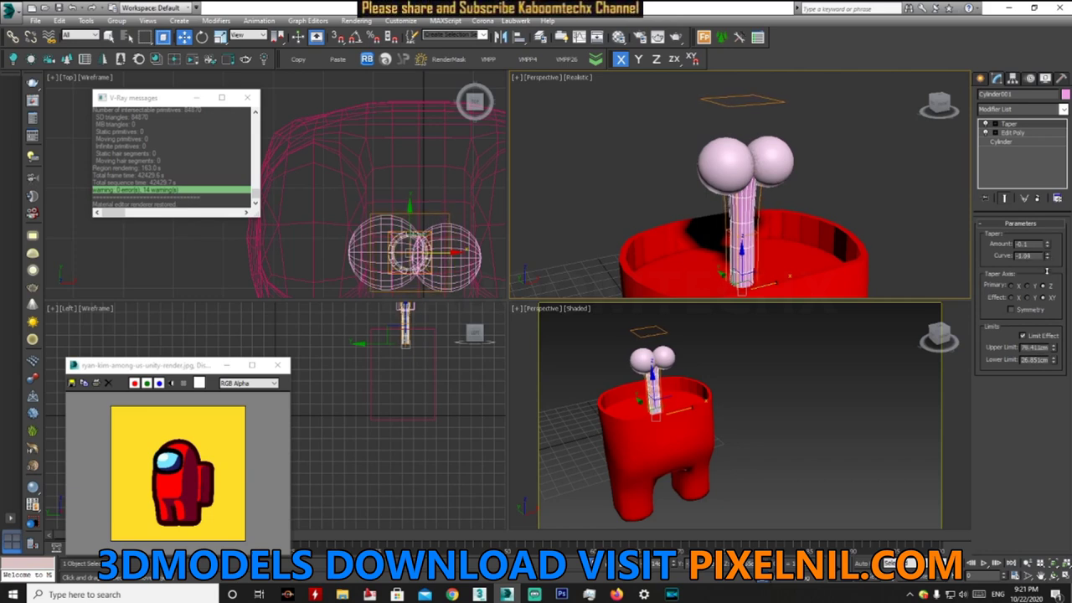
- Select both knob spheres and scale them down
{"action": "left_click", "coordinate": [863, 183]}
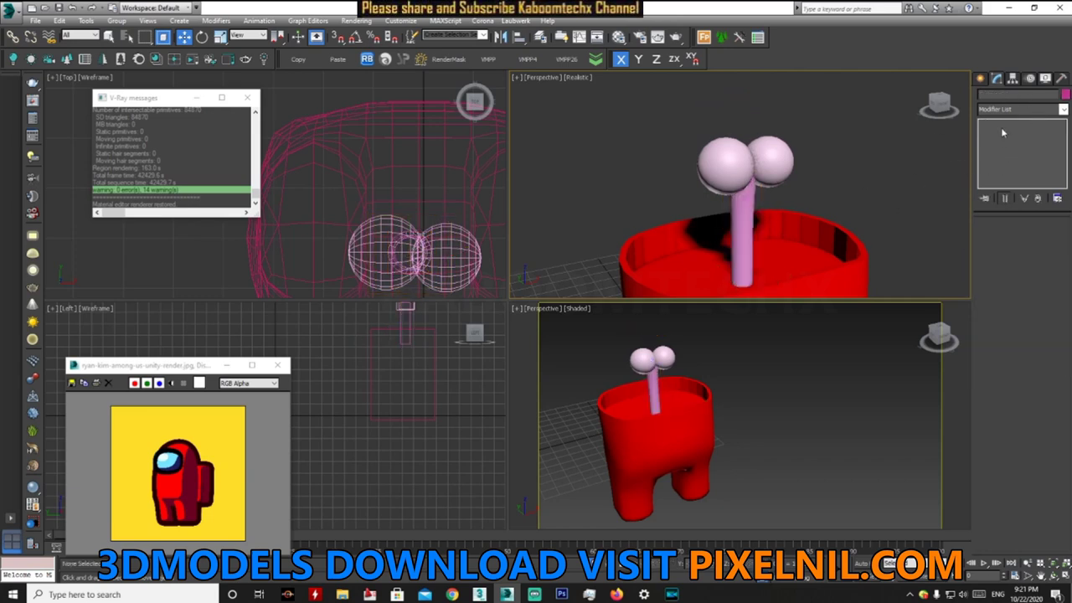
{"action": "left_click", "coordinate": [980, 78]}
{"action": "left_click", "coordinate": [775, 160]}
{"action": "left_click", "coordinate": [724, 171], "text": "ctrl"}
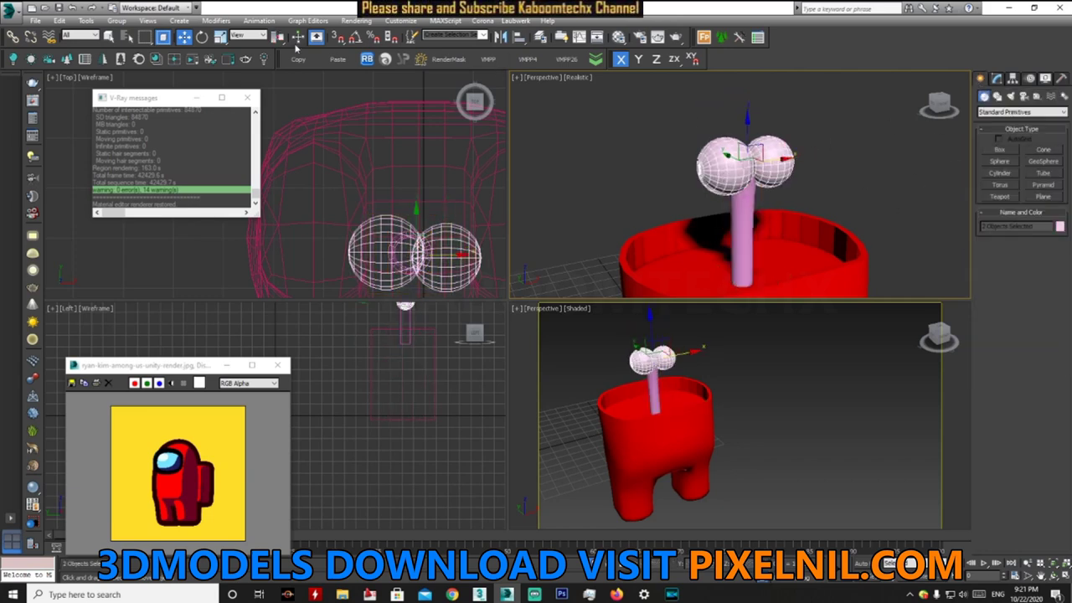
{"action": "left_click", "coordinate": [220, 37]}
{"action": "left_click_drag", "start_coordinate": [739, 163], "coordinate": [740, 201]}
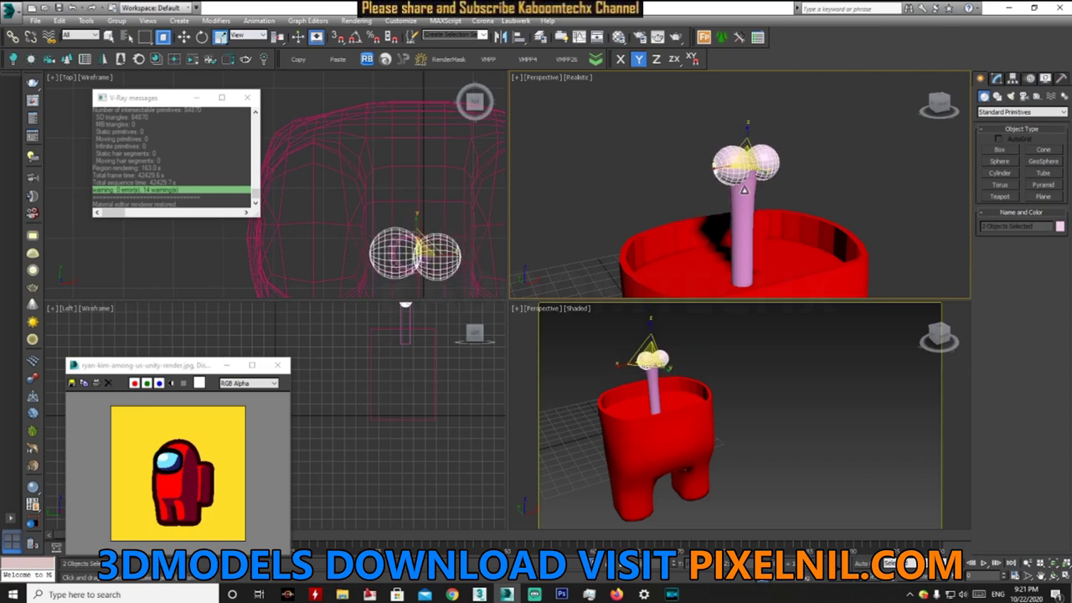
- Select the two knob spheres together with the stem cylinder
{"action": "left_click", "coordinate": [834, 138]}
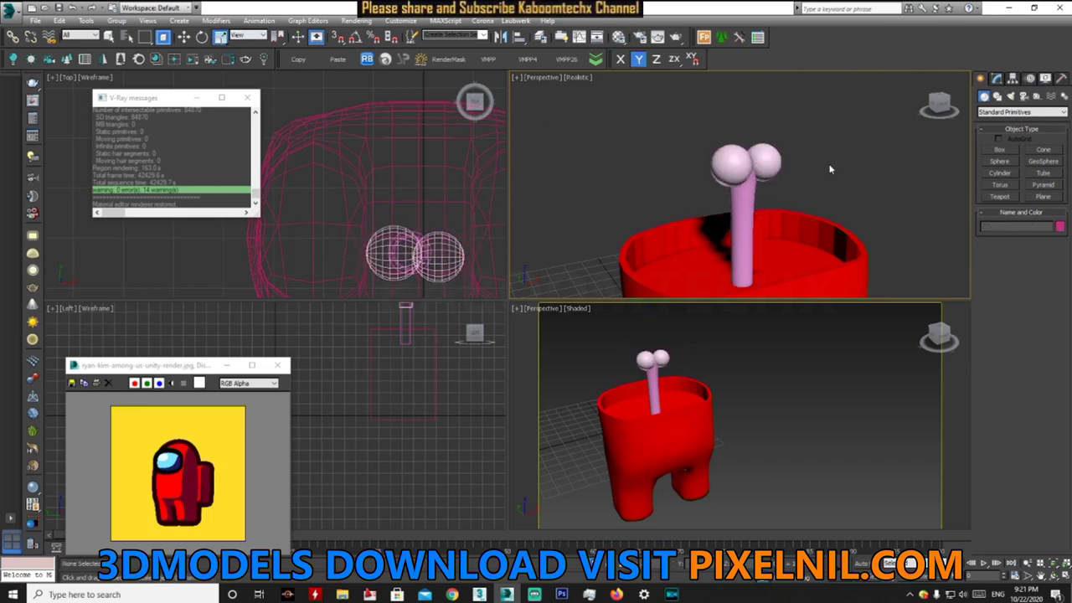
{"action": "scroll", "coordinate": [829, 168], "scroll_direction": "down", "scroll_amount": 2}
{"action": "left_click", "coordinate": [658, 389]}
{"action": "scroll", "coordinate": [658, 390], "scroll_direction": "up", "scroll_amount": 5}
{"action": "scroll", "coordinate": [670, 394], "scroll_direction": "down", "scroll_amount": 4}
{"action": "scroll", "coordinate": [705, 392], "scroll_direction": "up", "scroll_amount": 2}
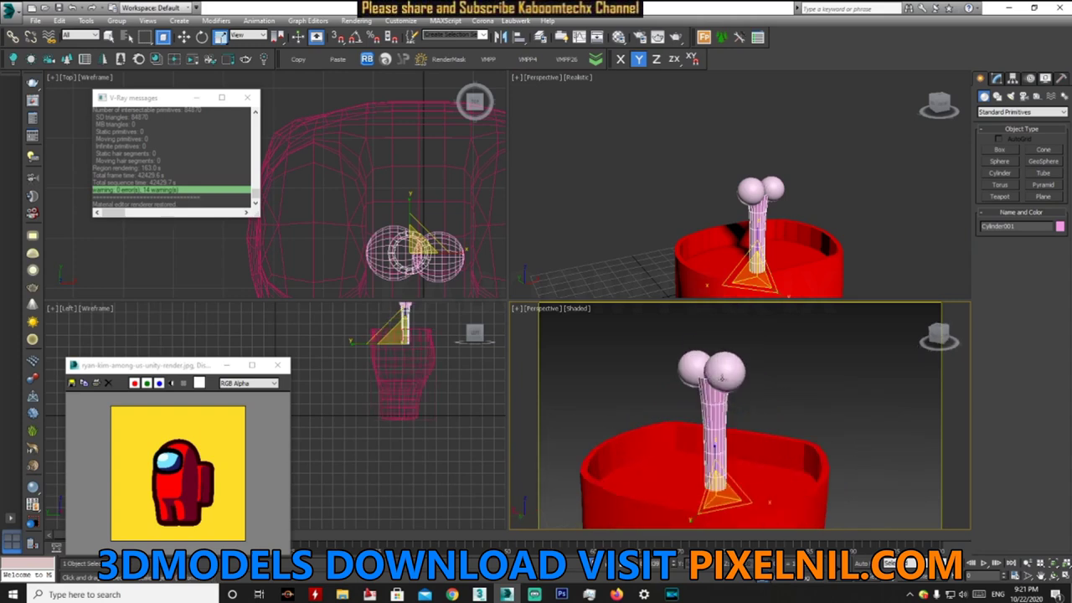
{"action": "left_click", "coordinate": [710, 368]}
{"action": "scroll", "coordinate": [708, 390], "scroll_direction": "up", "scroll_amount": 1}
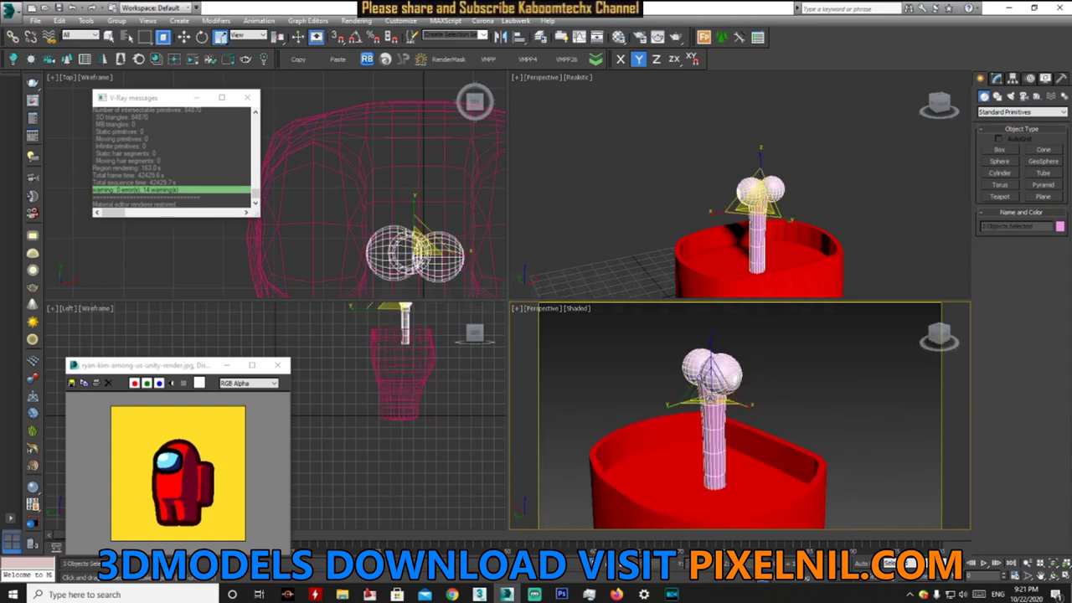
{"action": "left_click", "coordinate": [721, 428]}
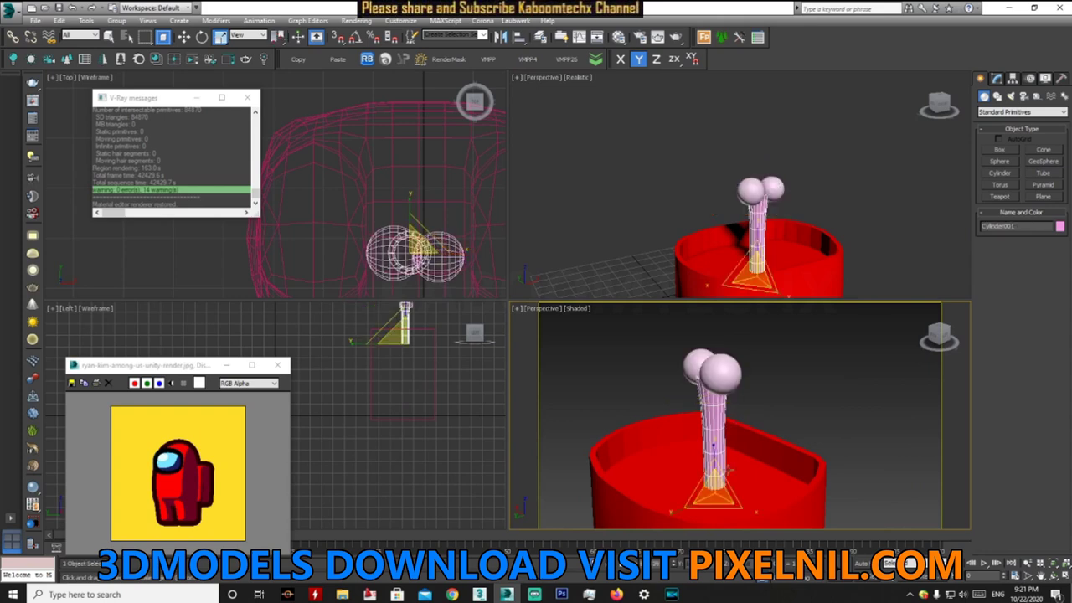
{"action": "scroll", "coordinate": [720, 469], "scroll_direction": "down", "scroll_amount": 3}
{"action": "left_click", "coordinate": [741, 412]}
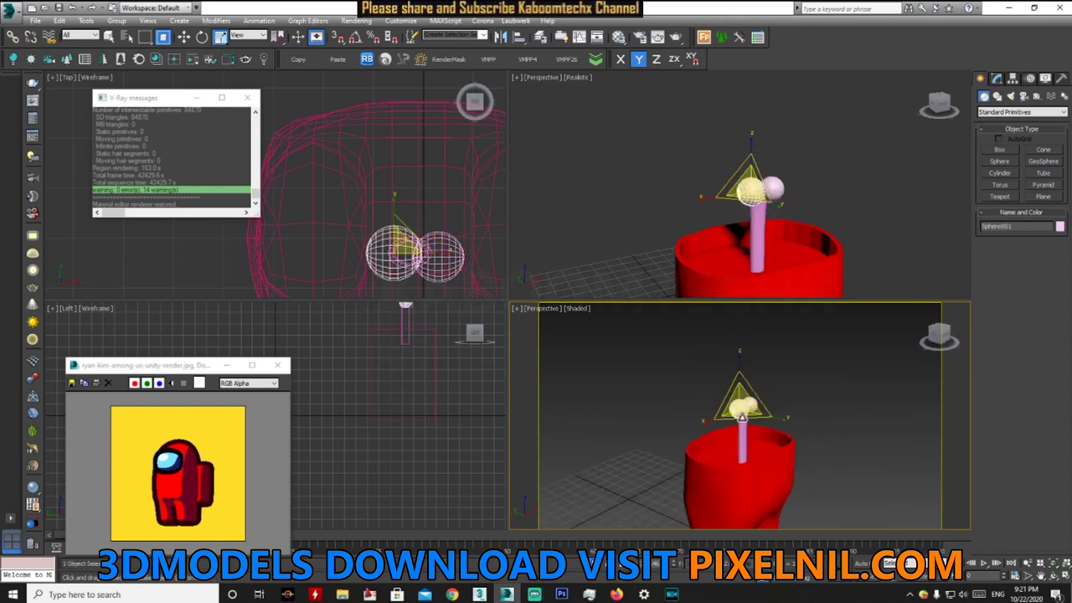
{"action": "left_click", "coordinate": [444, 251], "text": "ctrl"}
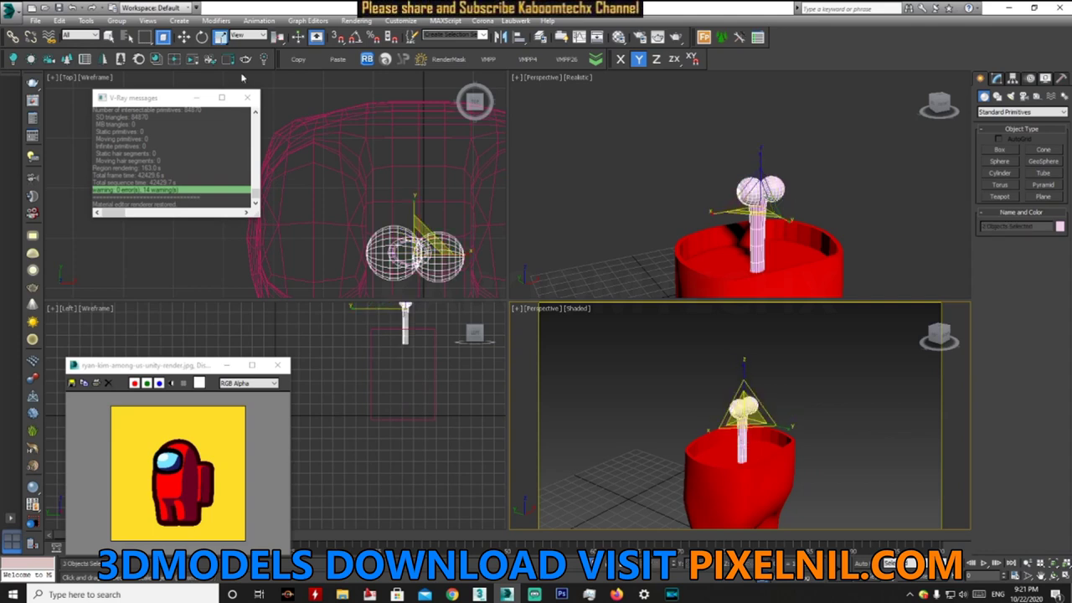
- Move the spheres and stem together up and right, then enlarge them
{"action": "middle_click_drag", "start_coordinate": [784, 422], "coordinate": [787, 411], "text": "alt"}
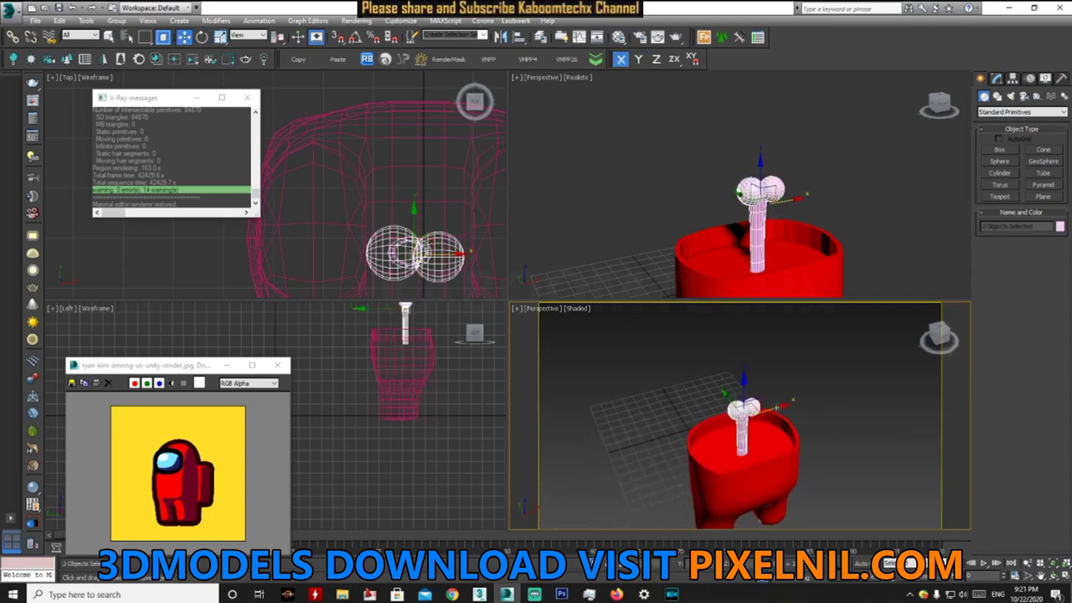
{"action": "left_click_drag", "start_coordinate": [753, 407], "coordinate": [753, 404]}
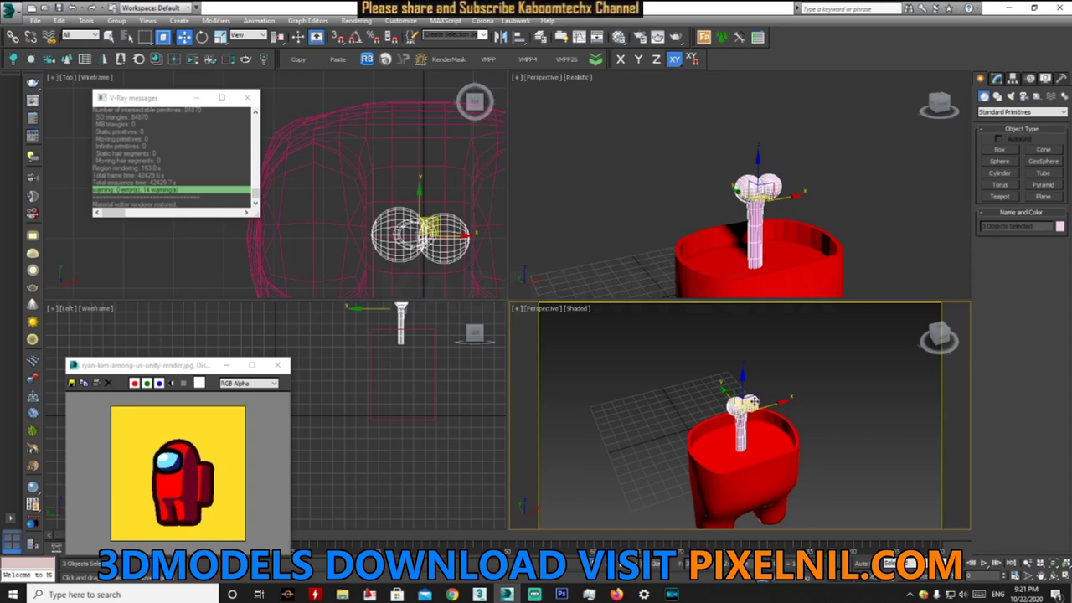
{"action": "left_click", "coordinate": [220, 38]}
{"action": "left_click_drag", "start_coordinate": [739, 408], "coordinate": [736, 396]}
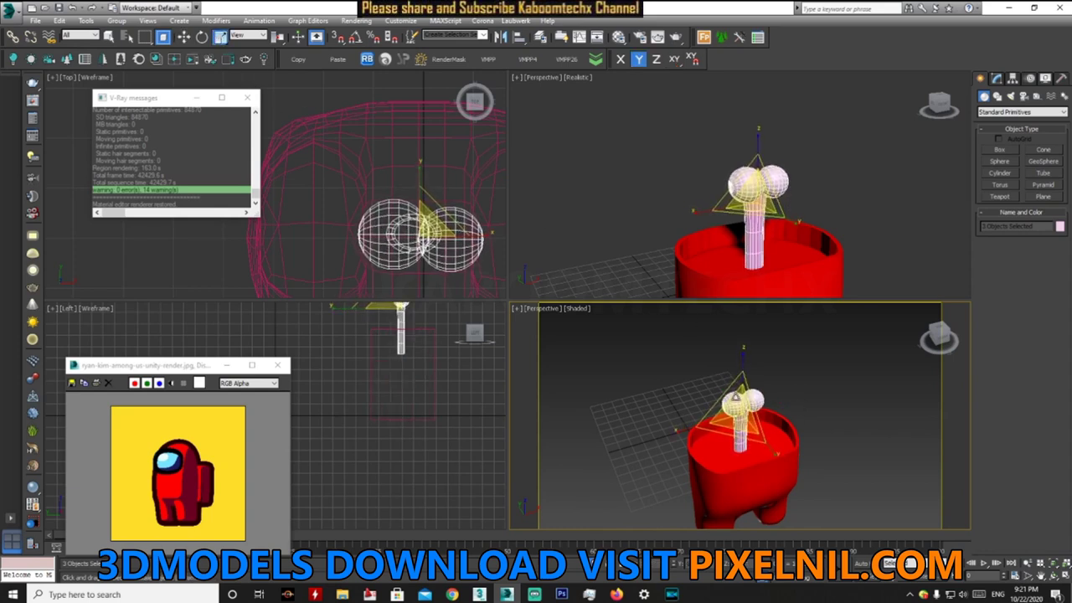
- Raise the two knob spheres vertically and enlarge them atop the stem
{"action": "left_click", "coordinate": [741, 419]}
{"action": "middle_click_drag", "start_coordinate": [741, 418], "coordinate": [816, 431], "text": "alt"}
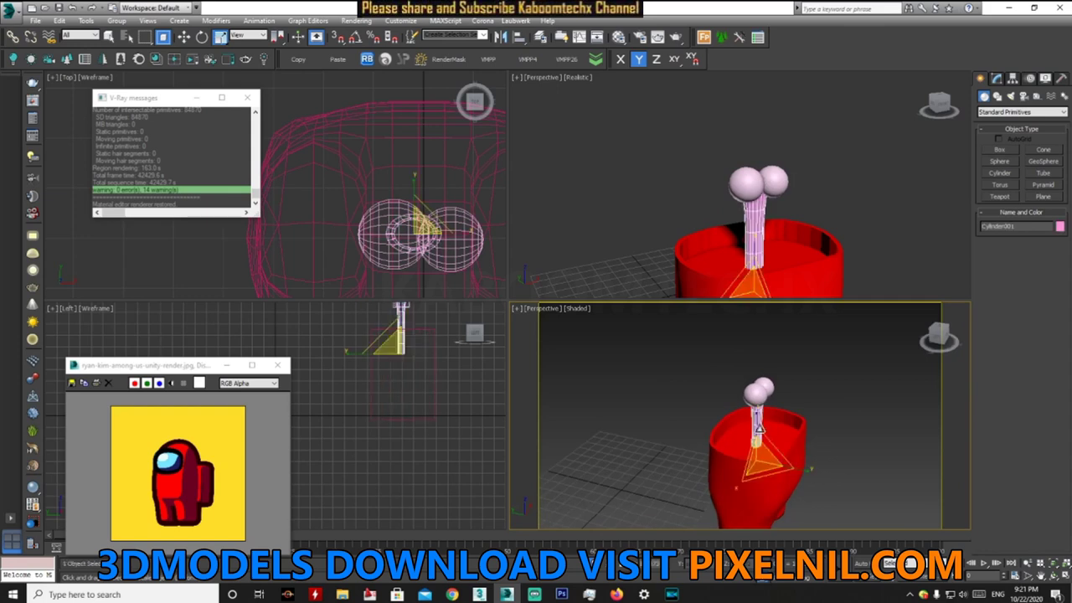
{"action": "left_click", "coordinate": [757, 390], "text": "ctrl"}
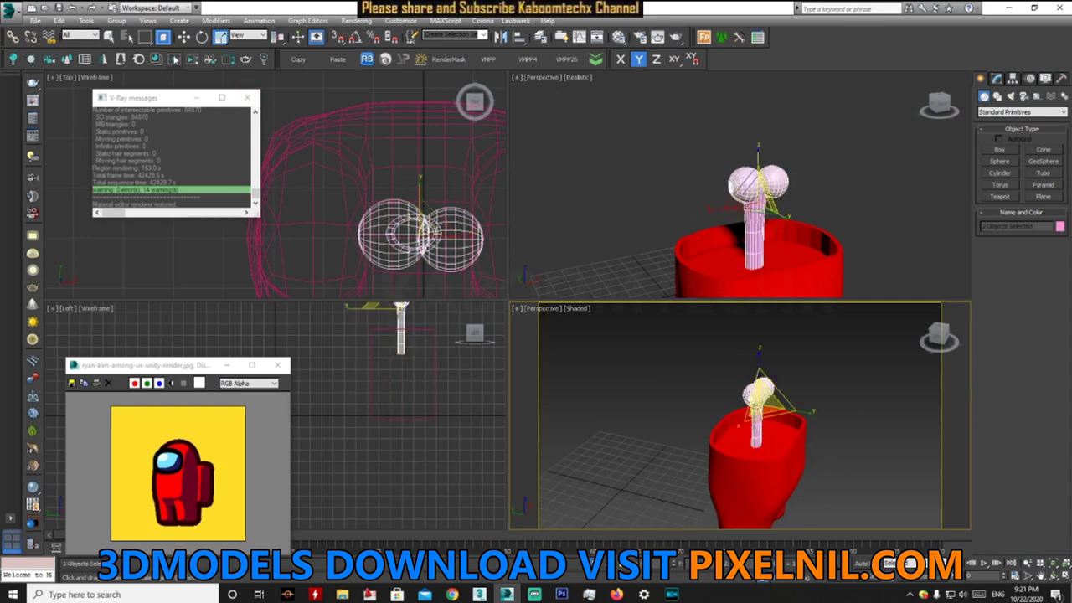
{"action": "key", "text": "w"}
{"action": "left_click_drag", "start_coordinate": [753, 373], "coordinate": [759, 364]}
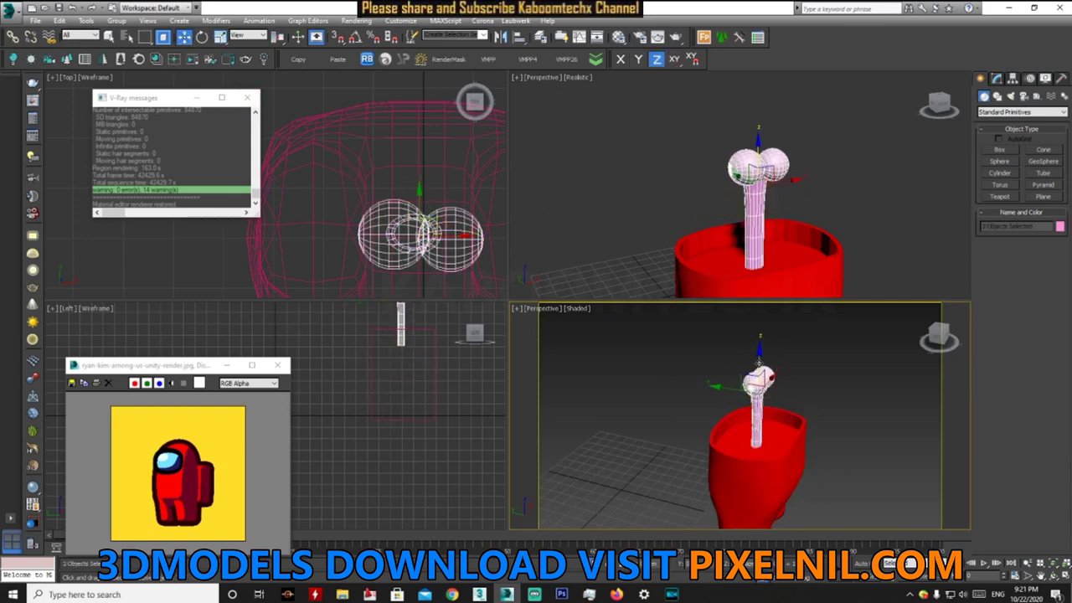
{"action": "key", "text": "r"}
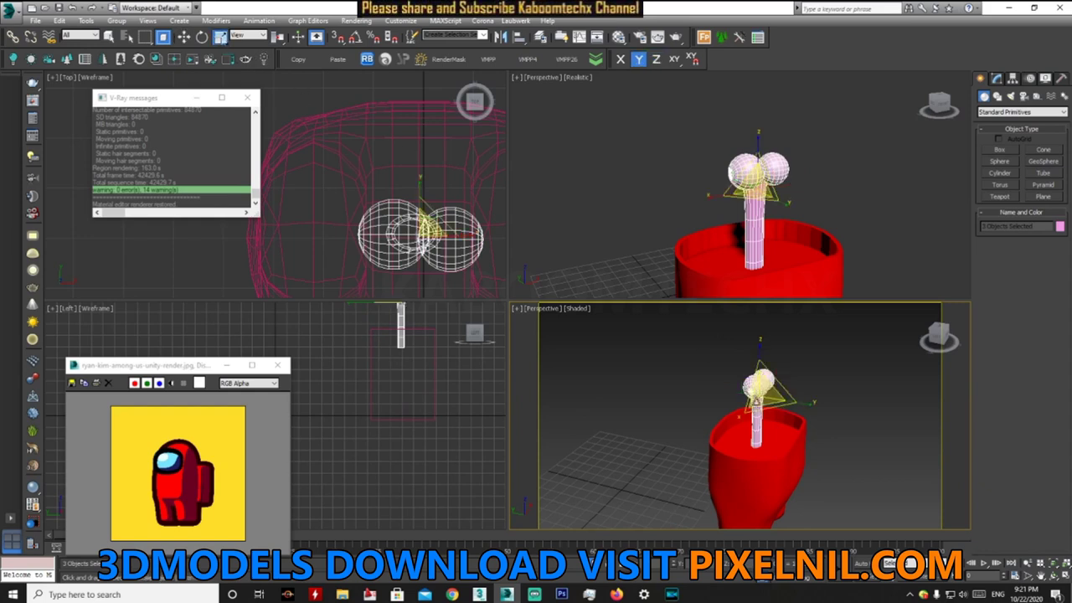
{"action": "left_click_drag", "start_coordinate": [759, 387], "coordinate": [787, 389]}
{"action": "mouse_move", "coordinate": [791, 391]}
{"action": "middle_mouse_down", "text": "alt"}
{"action": "mouse_move", "coordinate": [808, 456]}
{"action": "mouse_move", "coordinate": [781, 441]}
{"action": "middle_mouse_up", "text": "alt"}
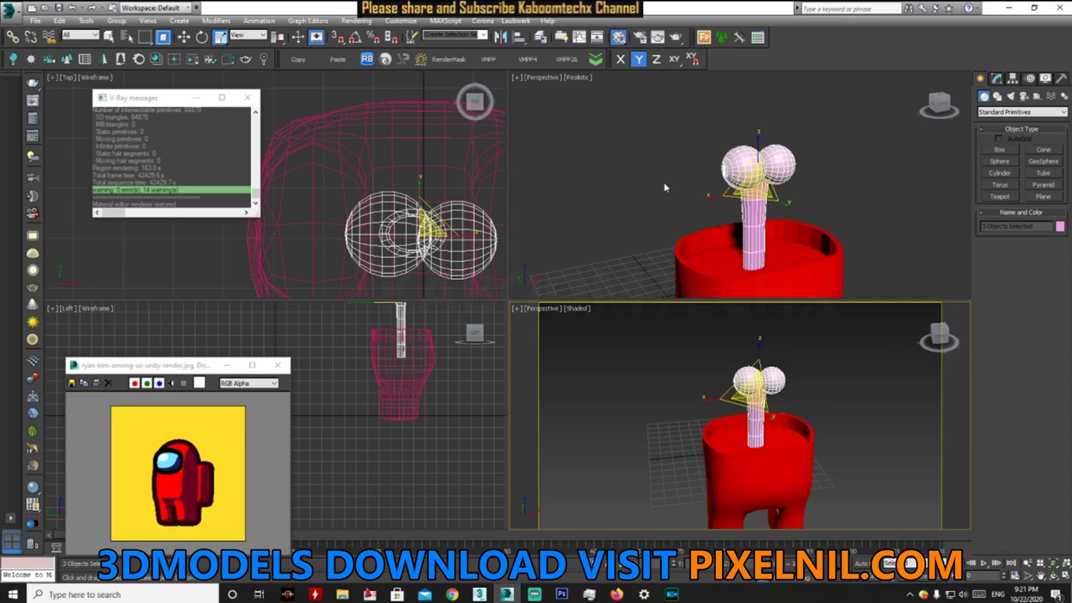
- Group the bone's spheres and stem as Group006
{"action": "key", "text": "m"}
{"action": "left_click", "coordinate": [115, 20]}
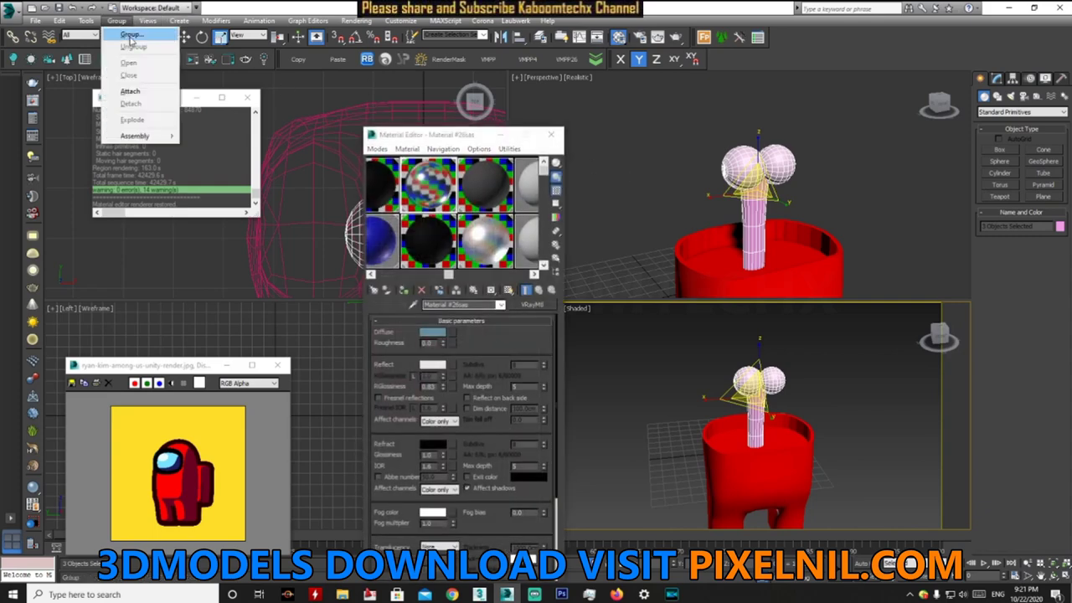
{"action": "left_click", "coordinate": [117, 34]}
{"action": "left_click", "coordinate": [545, 317]}
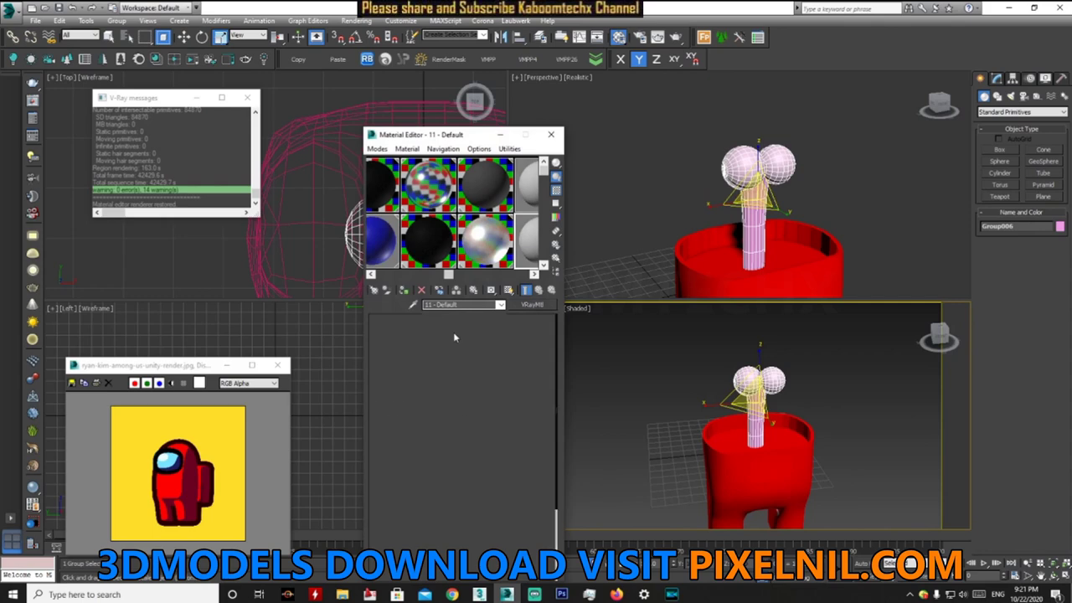
- Set a VRayMtl's diffuse to white and its reflection to mid grey
{"action": "left_click", "coordinate": [434, 331]}
{"action": "left_click_drag", "start_coordinate": [338, 163], "coordinate": [338, 224]}
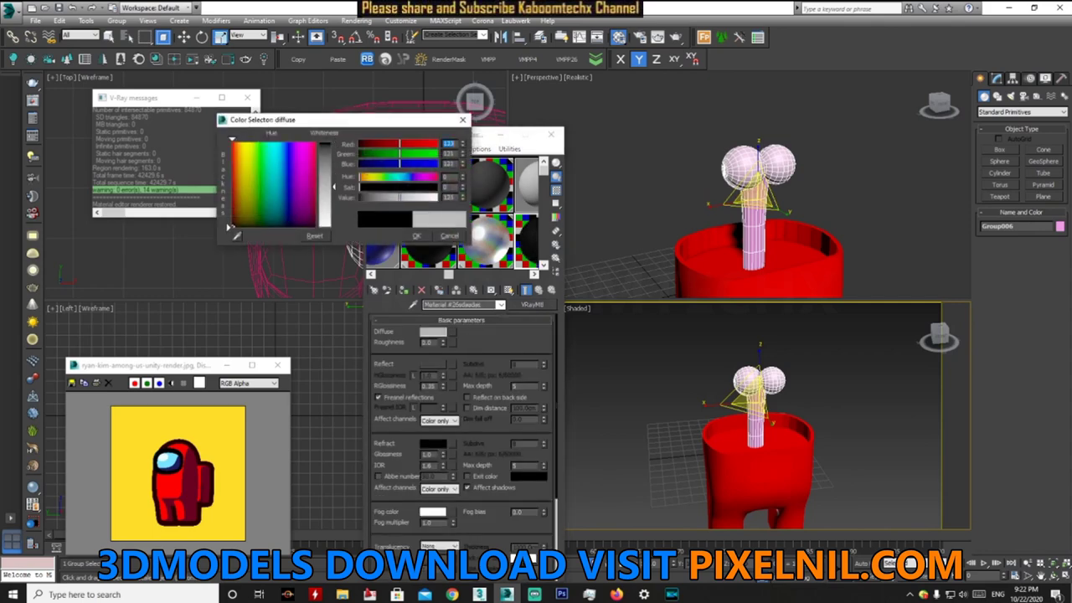
{"action": "left_click", "coordinate": [416, 236]}
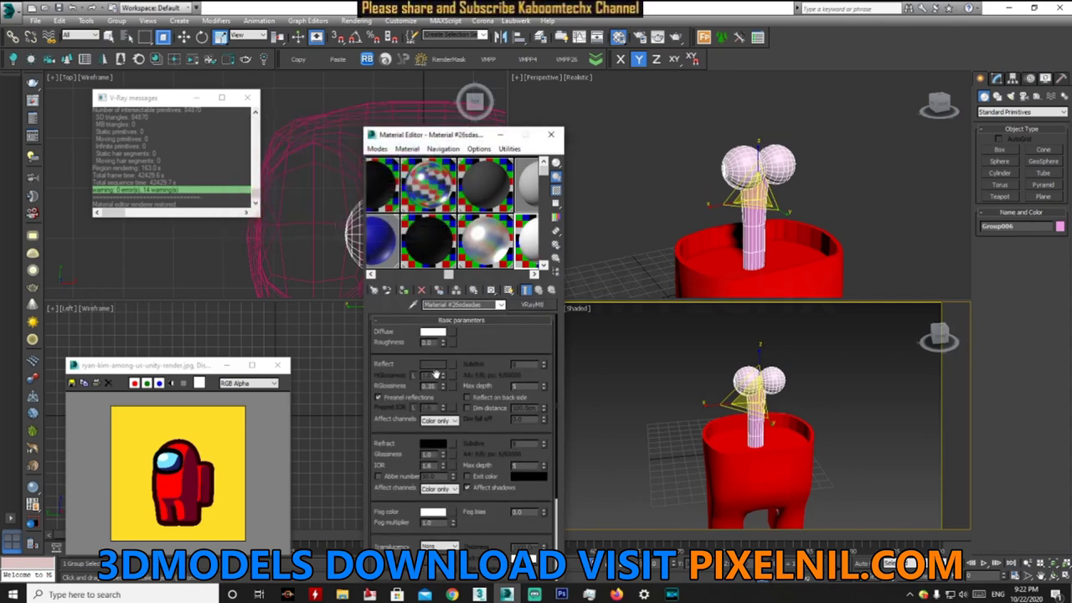
{"action": "left_click", "coordinate": [433, 365]}
{"action": "left_click_drag", "start_coordinate": [338, 155], "coordinate": [334, 207]}
{"action": "left_click", "coordinate": [417, 237]}
- Assign the white material to the bone group, renaming it rather than replacing
{"action": "left_click", "coordinate": [404, 292]}
{"action": "left_click", "coordinate": [503, 292]}
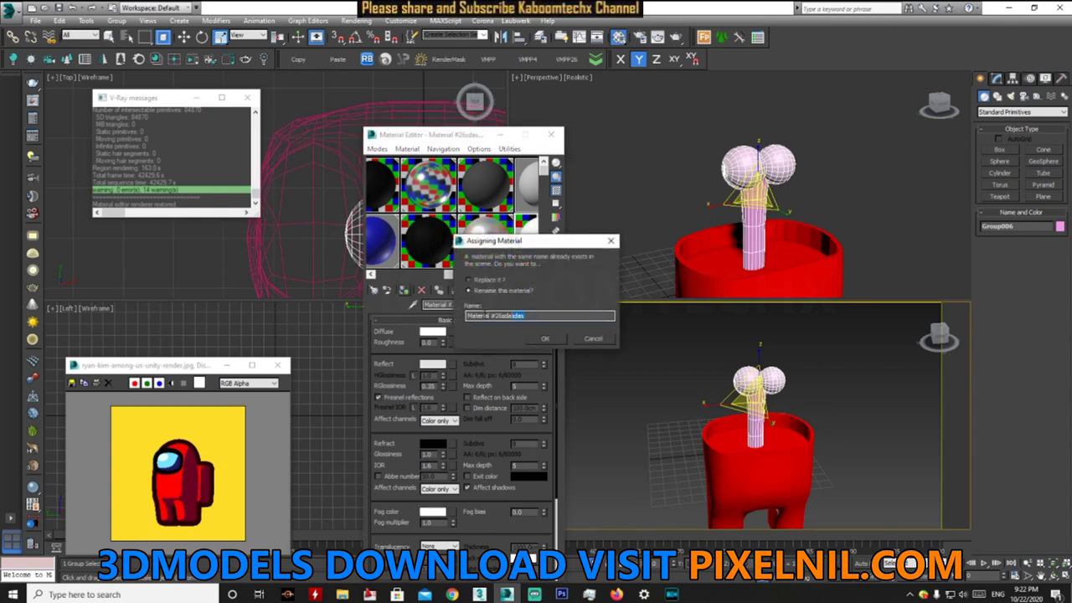
{"action": "left_click", "coordinate": [545, 338]}
{"action": "left_click", "coordinate": [852, 406]}
{"action": "scroll", "coordinate": [852, 405], "scroll_direction": "down", "scroll_amount": 3}
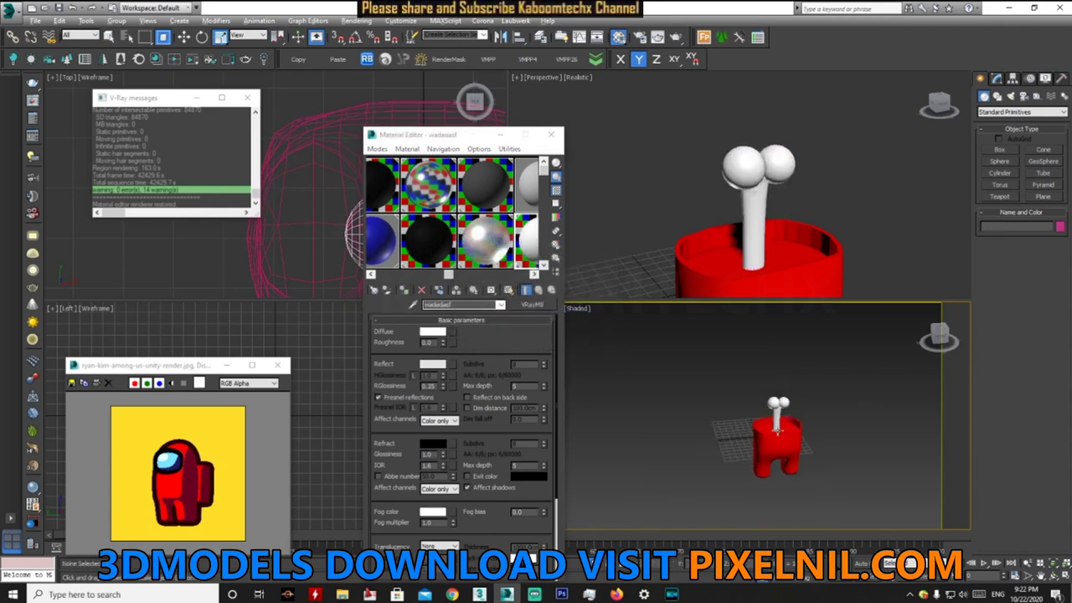
- Collapse the red body Box013's modifier stack into a single editable mesh
{"action": "scroll", "coordinate": [833, 434], "scroll_direction": "up", "scroll_amount": 5}
{"action": "left_click", "coordinate": [725, 381]}
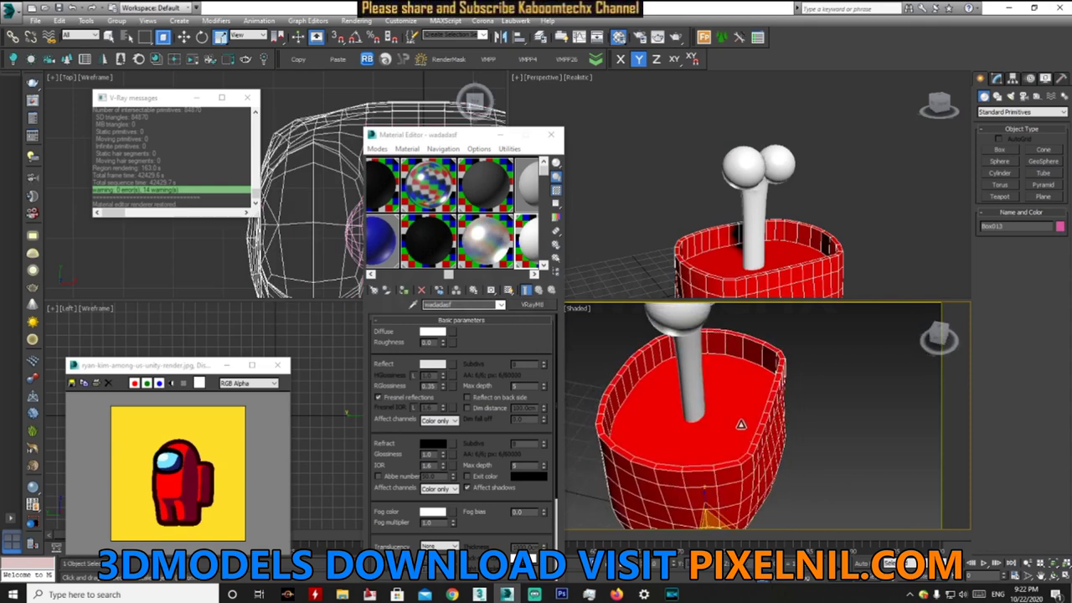
{"action": "left_click", "coordinate": [995, 78]}
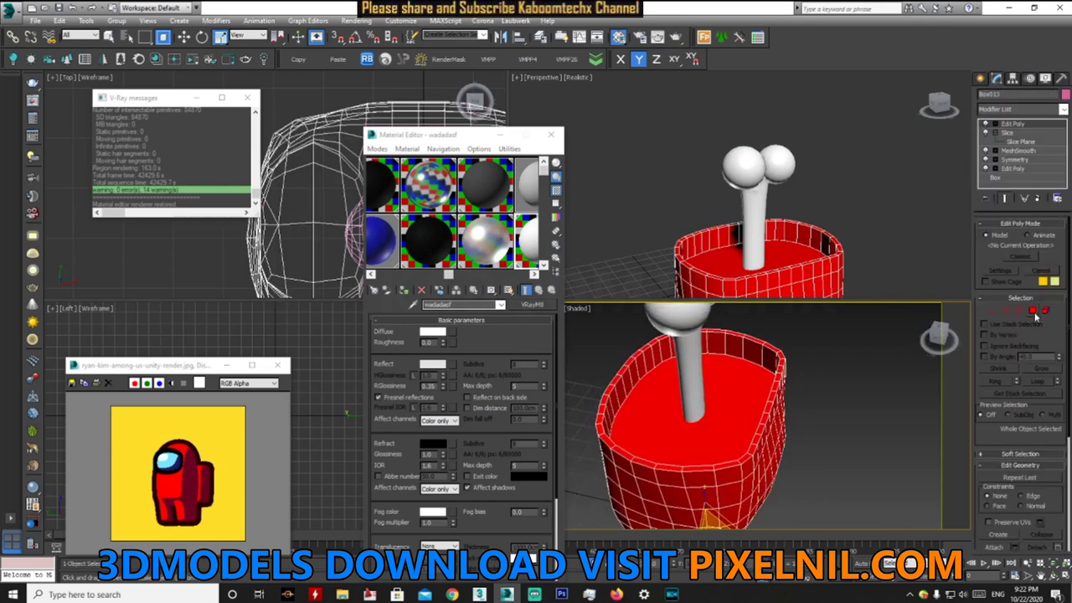
{"action": "left_click", "coordinate": [1033, 311]}
{"action": "left_click", "coordinate": [704, 418]}
{"action": "middle_click_drag", "start_coordinate": [871, 469], "coordinate": [889, 476], "text": "alt"}
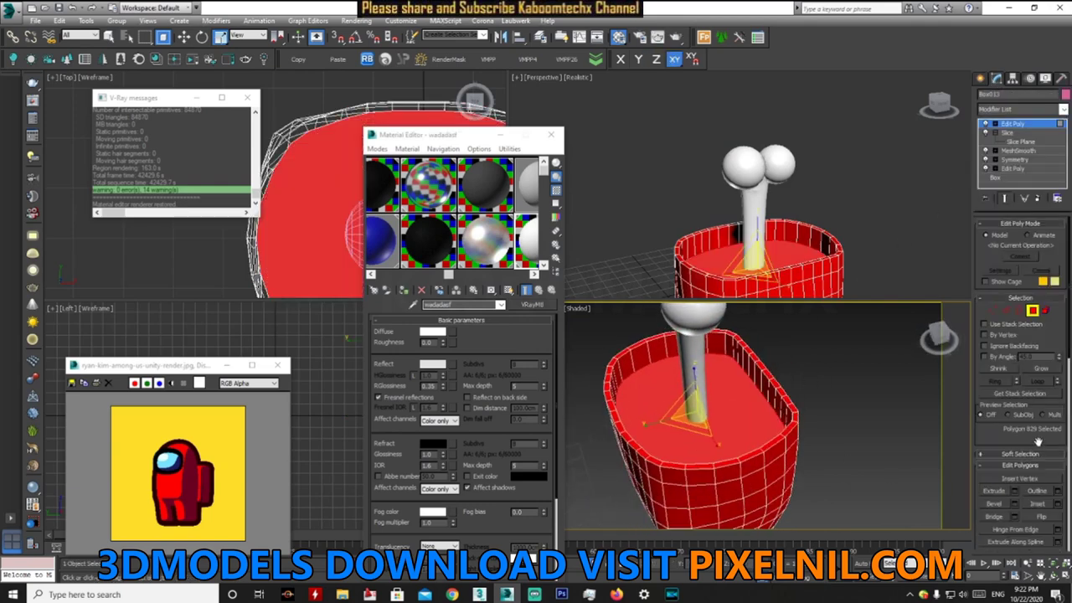
{"action": "scroll", "coordinate": [1038, 441], "scroll_direction": "down", "scroll_amount": 5}
{"action": "left_click", "coordinate": [1043, 488]}
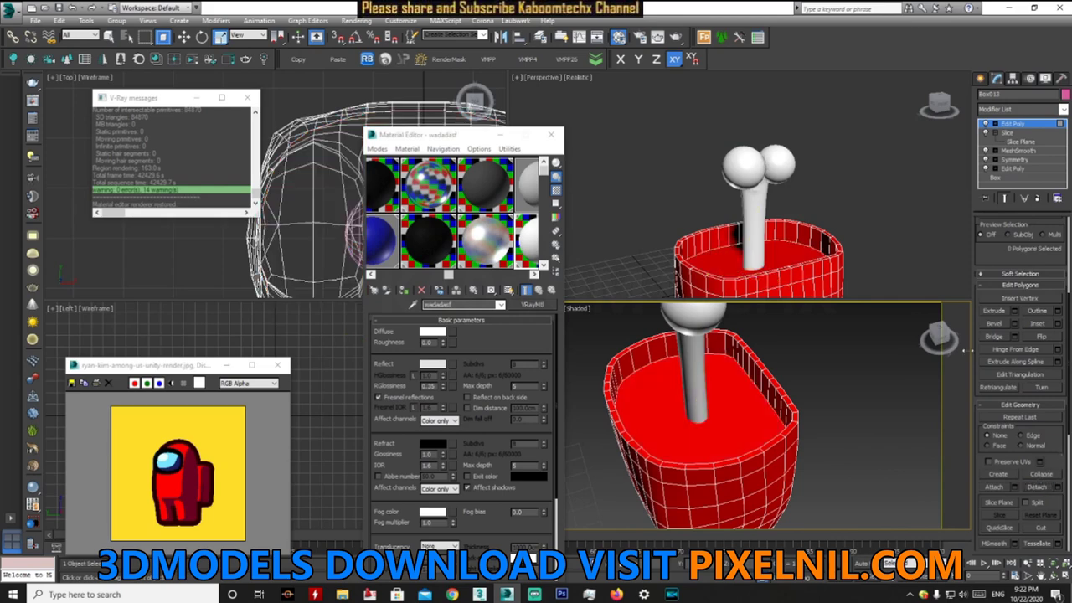
{"action": "right_click", "coordinate": [1017, 140]}
{"action": "left_click", "coordinate": [963, 235]}
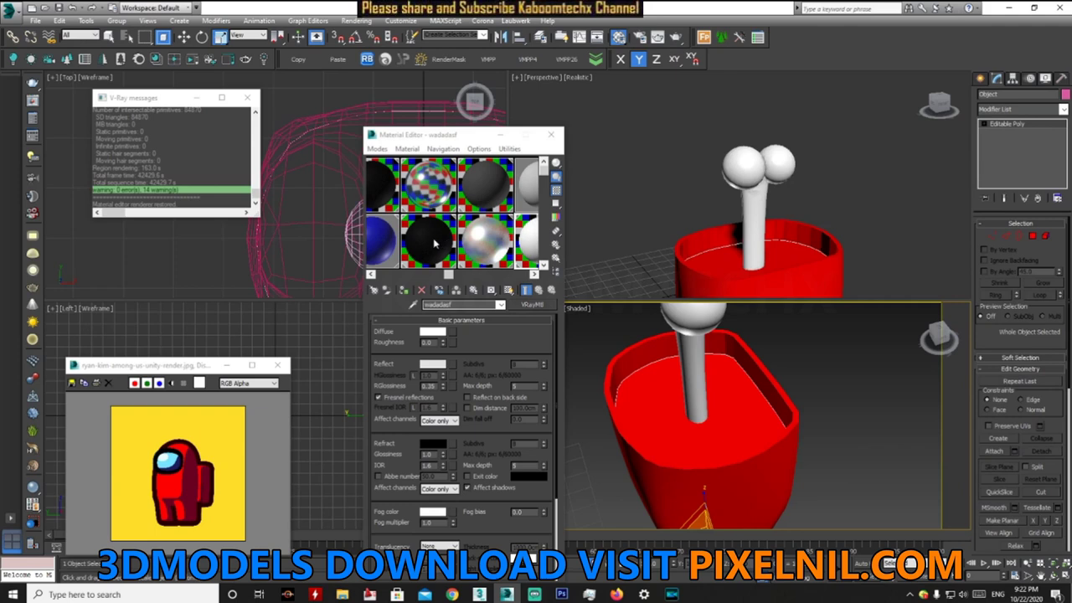
- Set a new material slot's diffuse colour to a dark blood red
{"action": "left_click", "coordinate": [526, 184]}
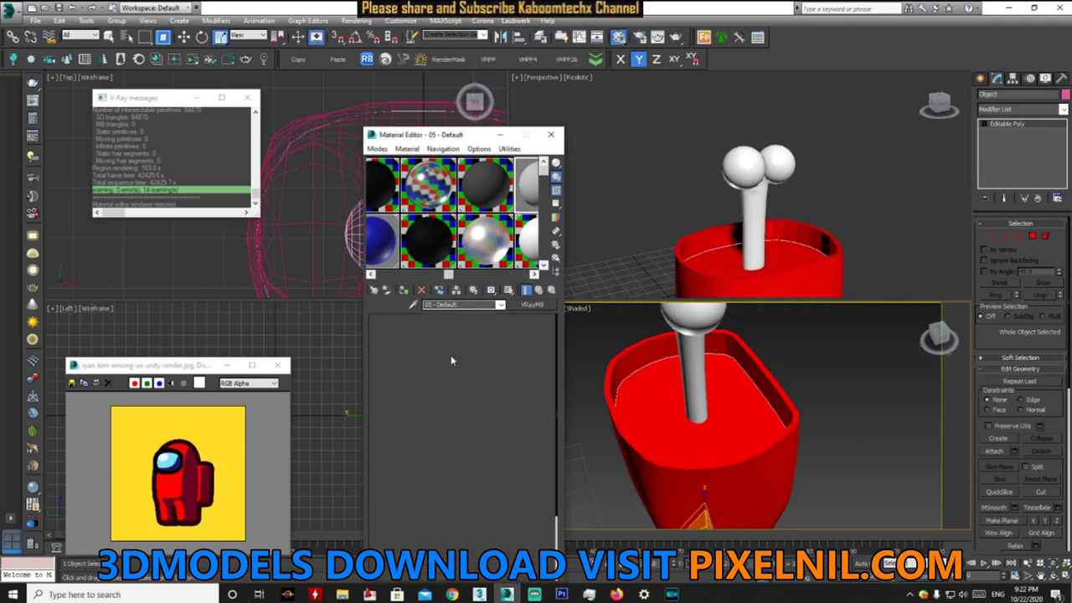
{"action": "left_click", "coordinate": [433, 333]}
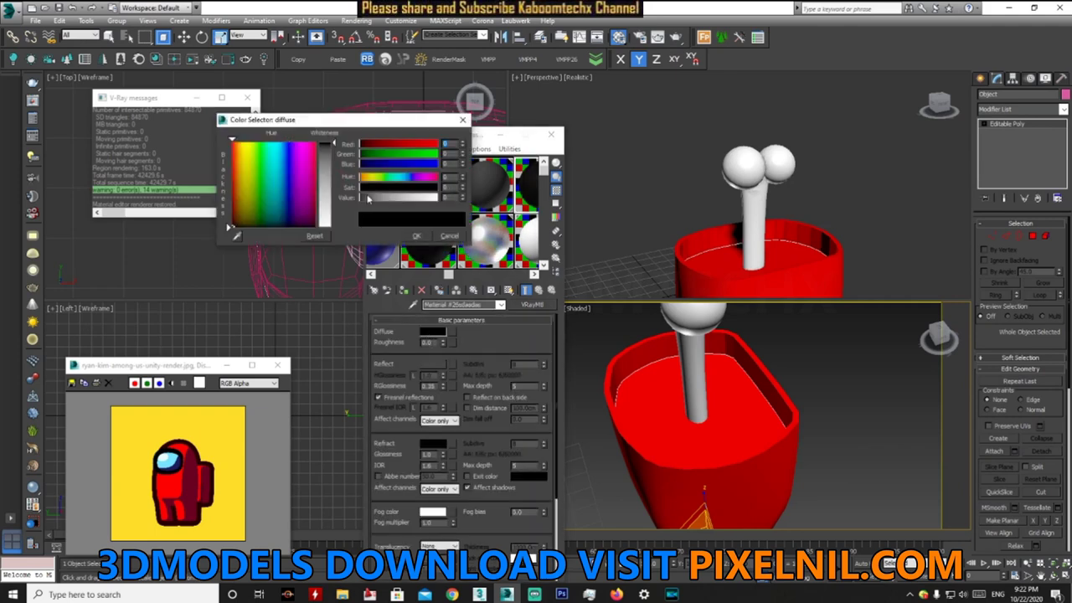
{"action": "left_click", "coordinate": [374, 178]}
{"action": "left_click", "coordinate": [398, 197]}
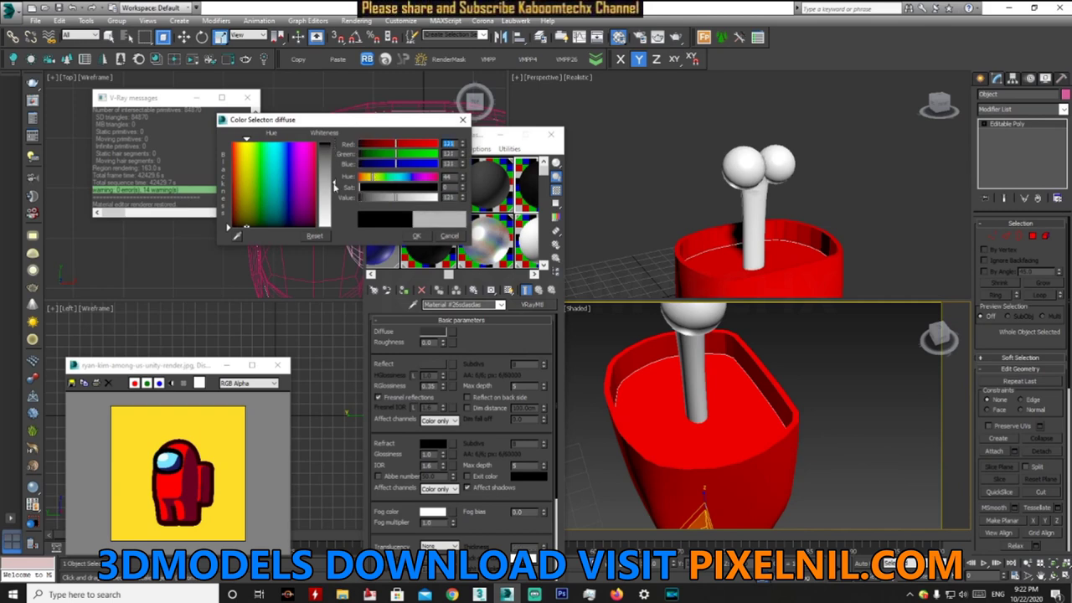
{"action": "left_click", "coordinate": [362, 178]}
{"action": "mouse_move", "coordinate": [390, 192]}
{"action": "left_mouse_down"}
{"action": "mouse_move", "coordinate": [421, 193]}
{"action": "mouse_move", "coordinate": [368, 197]}
{"action": "left_mouse_up"}
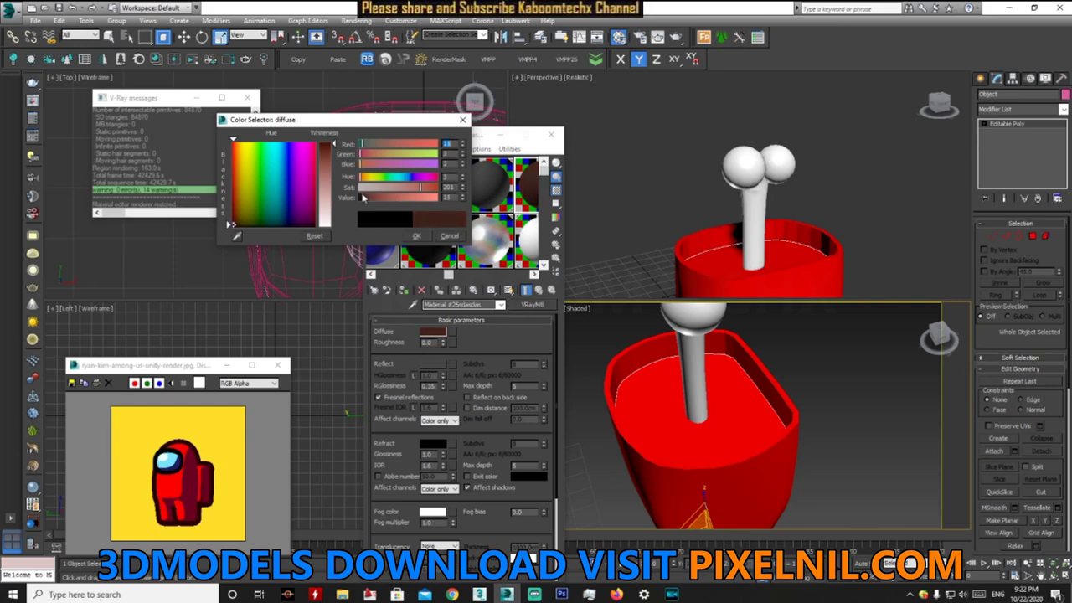
{"action": "left_click_drag", "start_coordinate": [363, 198], "coordinate": [358, 197]}
{"action": "left_click", "coordinate": [416, 236]}
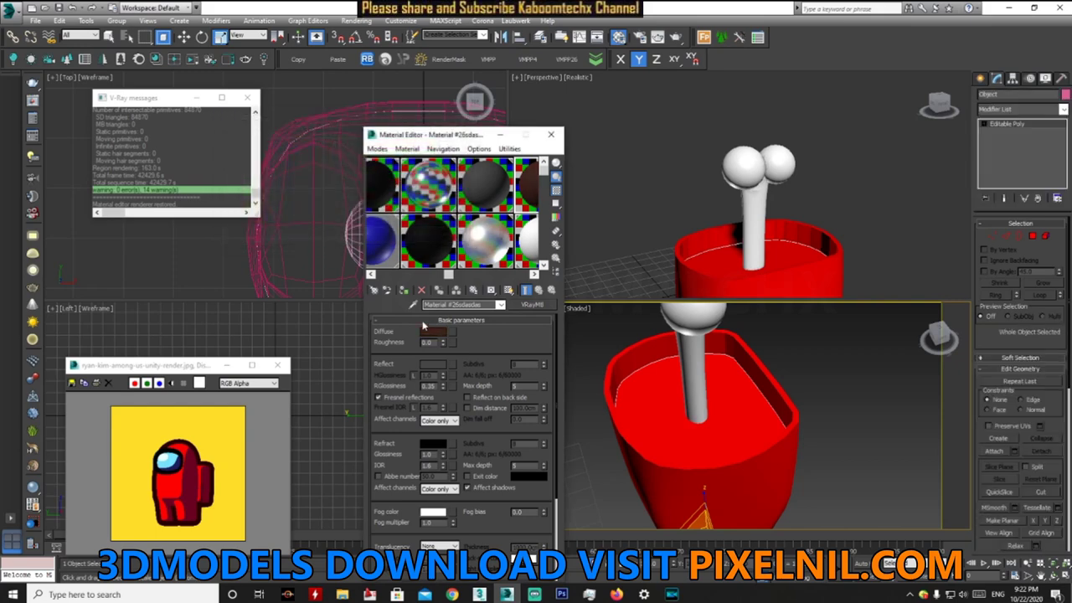
- Assign the dark red material to the body under the new name fdfg
{"action": "left_click", "coordinate": [404, 290]}
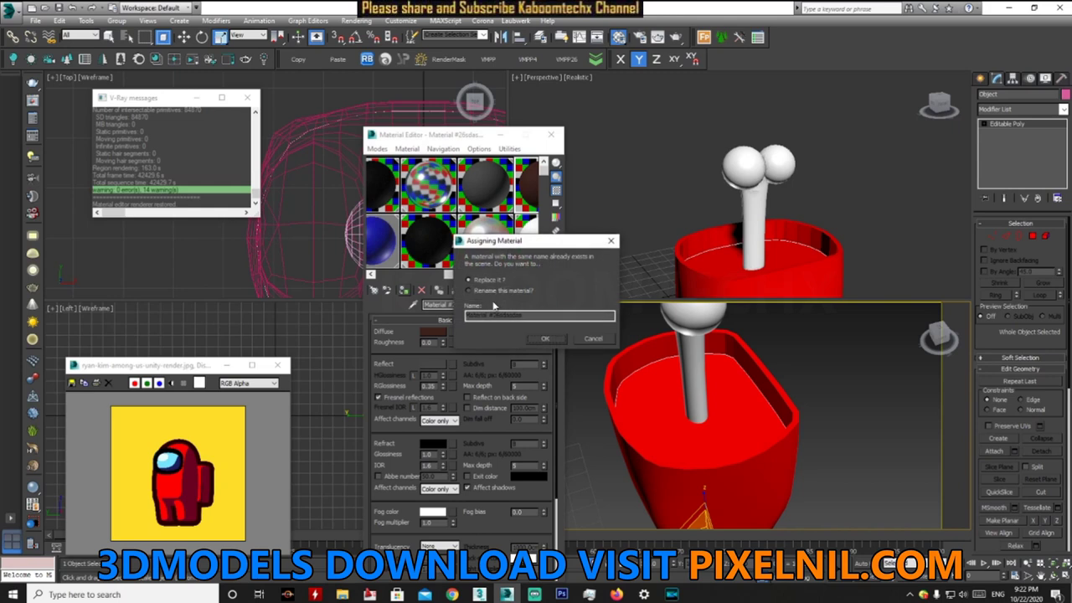
{"action": "left_click", "coordinate": [545, 339]}
{"action": "left_click", "coordinate": [821, 408]}
{"action": "scroll", "coordinate": [821, 408], "scroll_direction": "down", "scroll_amount": 5}
{"action": "mouse_move", "coordinate": [820, 408]}
{"action": "middle_mouse_down", "text": "alt"}
{"action": "mouse_move", "coordinate": [882, 471]}
{"action": "mouse_move", "coordinate": [813, 458]}
{"action": "mouse_move", "coordinate": [762, 427]}
{"action": "middle_mouse_up", "text": "alt"}
{"action": "scroll", "coordinate": [813, 457], "scroll_direction": "up", "scroll_amount": 3}
{"action": "scroll", "coordinate": [758, 423], "scroll_direction": "up", "scroll_amount": 2}
{"action": "left_click", "coordinate": [754, 421]}
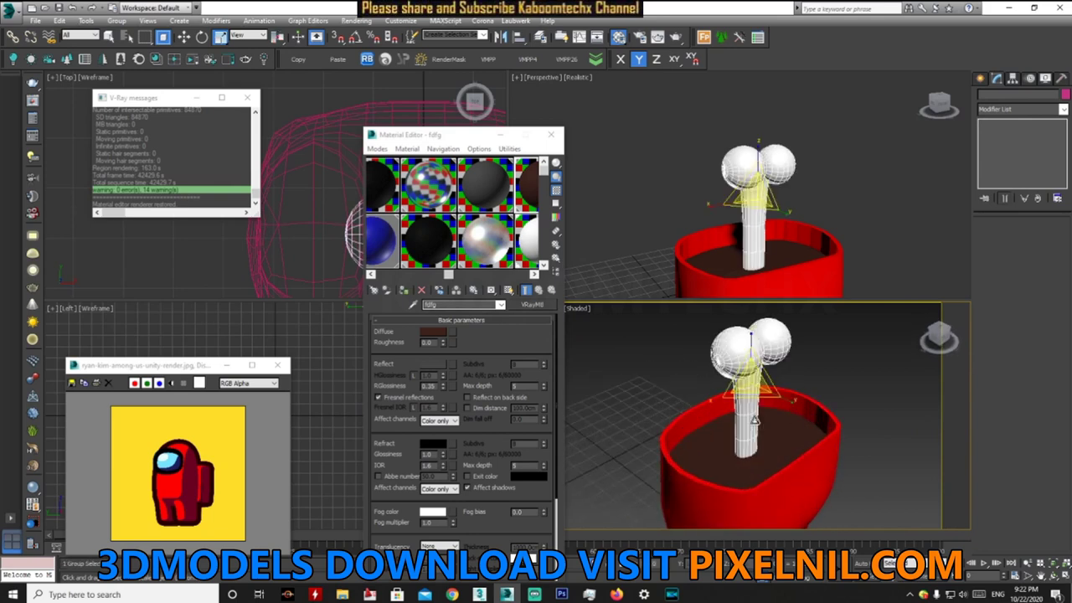
- Scale up the white bone
{"action": "key", "text": "r"}
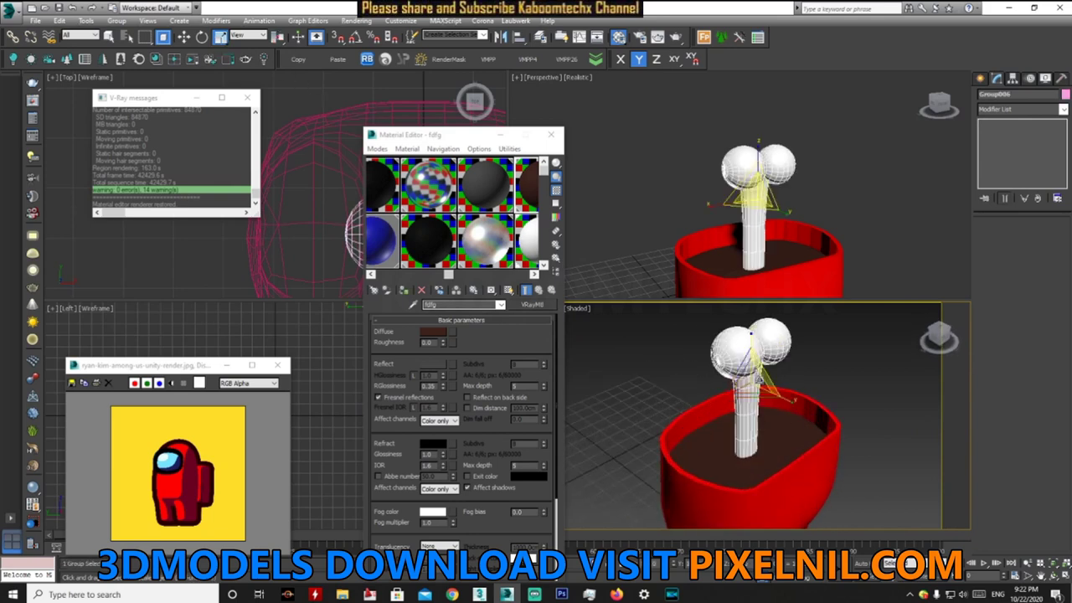
{"action": "left_click_drag", "start_coordinate": [747, 381], "coordinate": [756, 358]}
{"action": "left_click", "coordinate": [867, 379]}
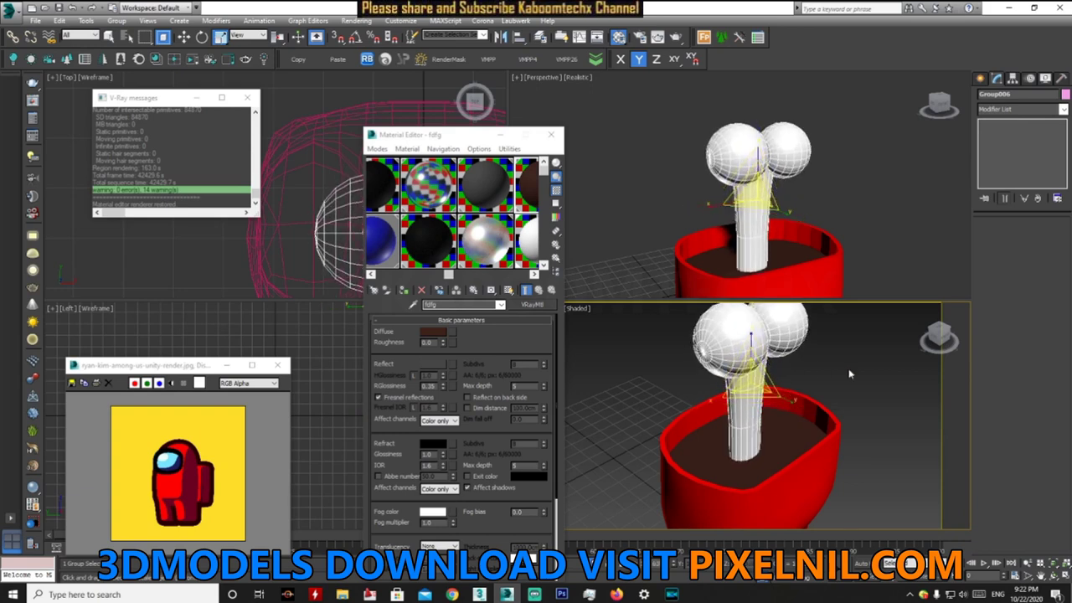
{"action": "scroll", "coordinate": [867, 378], "scroll_direction": "down", "scroll_amount": 3}
{"action": "middle_click_drag", "start_coordinate": [868, 378], "coordinate": [890, 475], "text": "alt"}
{"action": "scroll", "coordinate": [844, 435], "scroll_direction": "down", "scroll_amount": 3}
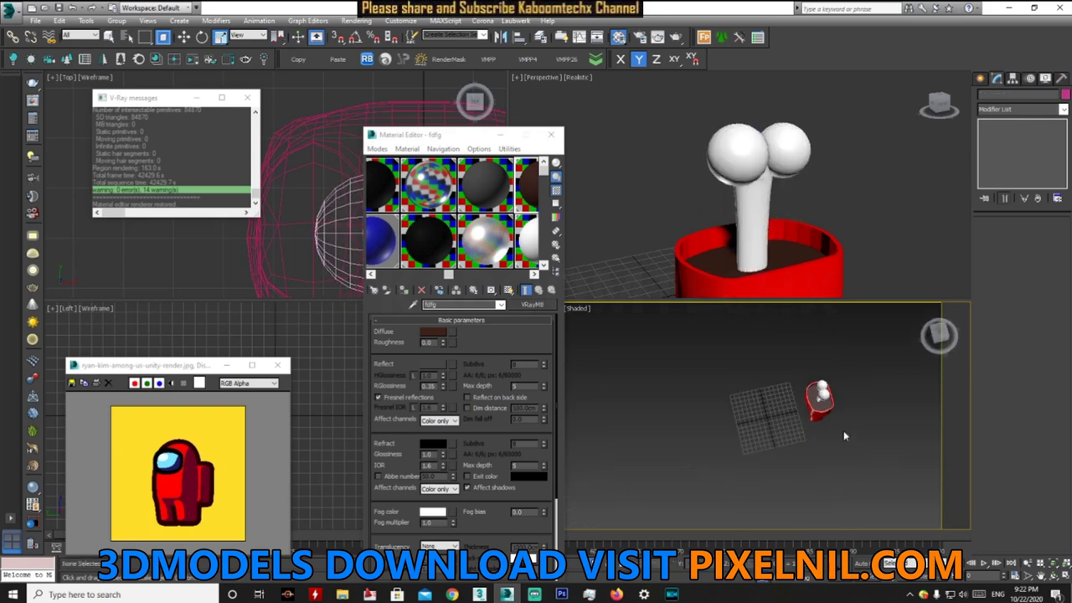
- Group the red body and white bone together as Group007
{"action": "left_click_drag", "start_coordinate": [857, 431], "coordinate": [692, 416]}
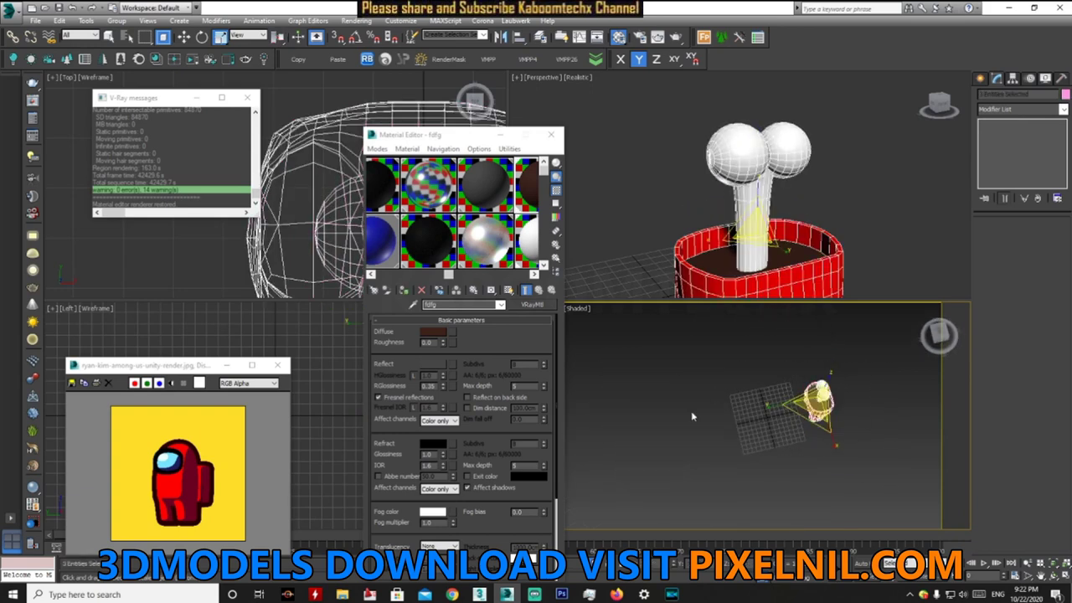
{"action": "left_click", "coordinate": [124, 21]}
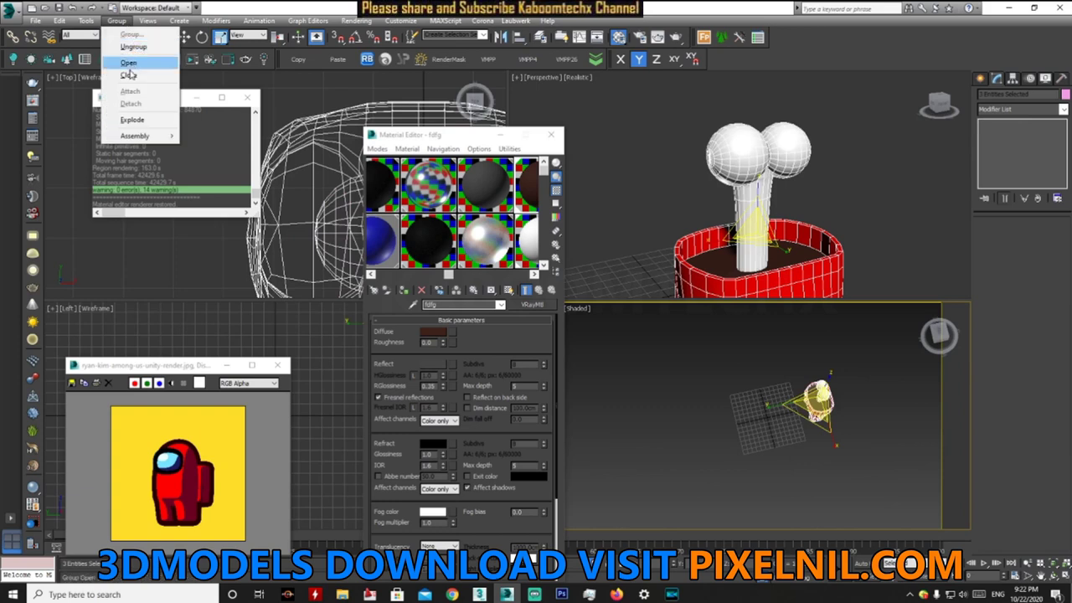
{"action": "left_click", "coordinate": [130, 76]}
{"action": "left_click", "coordinate": [117, 20]}
{"action": "left_click", "coordinate": [131, 34]}
{"action": "left_click", "coordinate": [552, 317]}
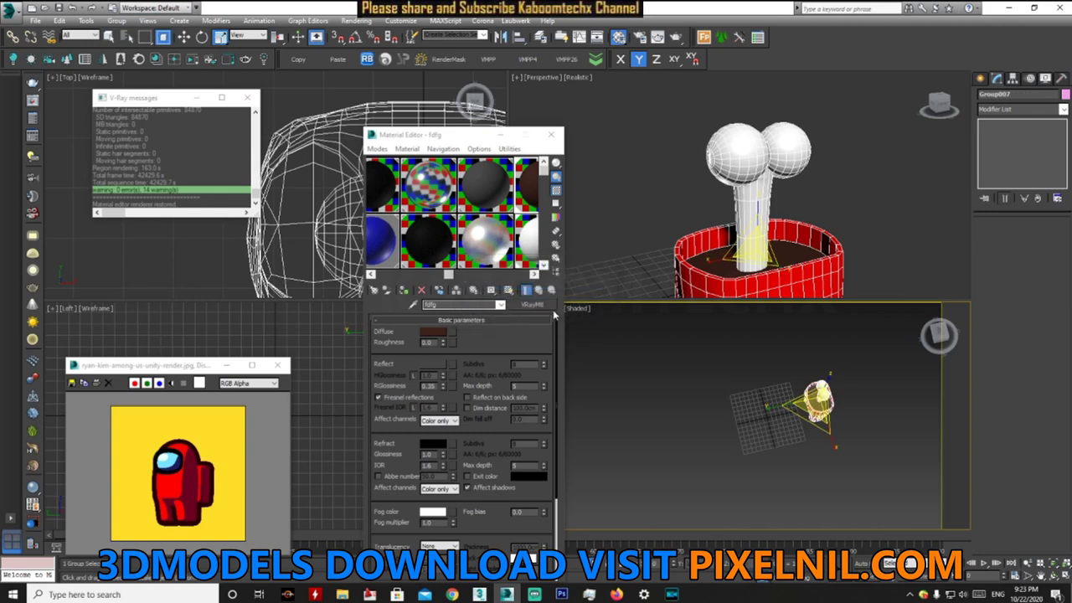
{"action": "left_click", "coordinate": [770, 409]}
- Hide the viewport grid and switch to creating spline shapes
{"action": "key", "text": "g"}
{"action": "scroll", "coordinate": [793, 424], "scroll_direction": "up", "scroll_amount": 5}
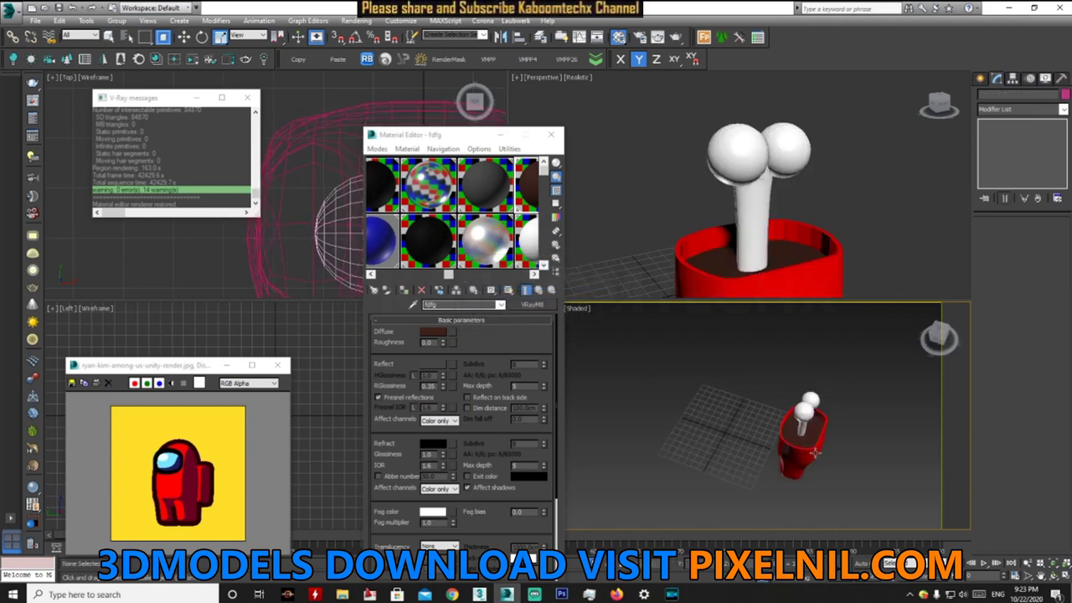
{"action": "left_click", "coordinate": [980, 78]}
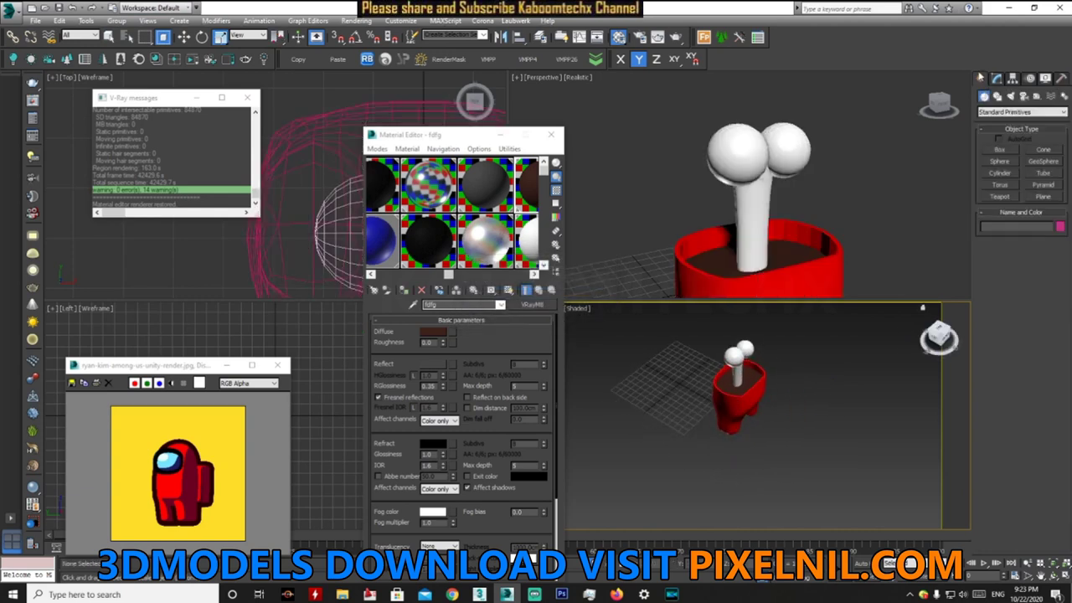
{"action": "left_click", "coordinate": [997, 96]}
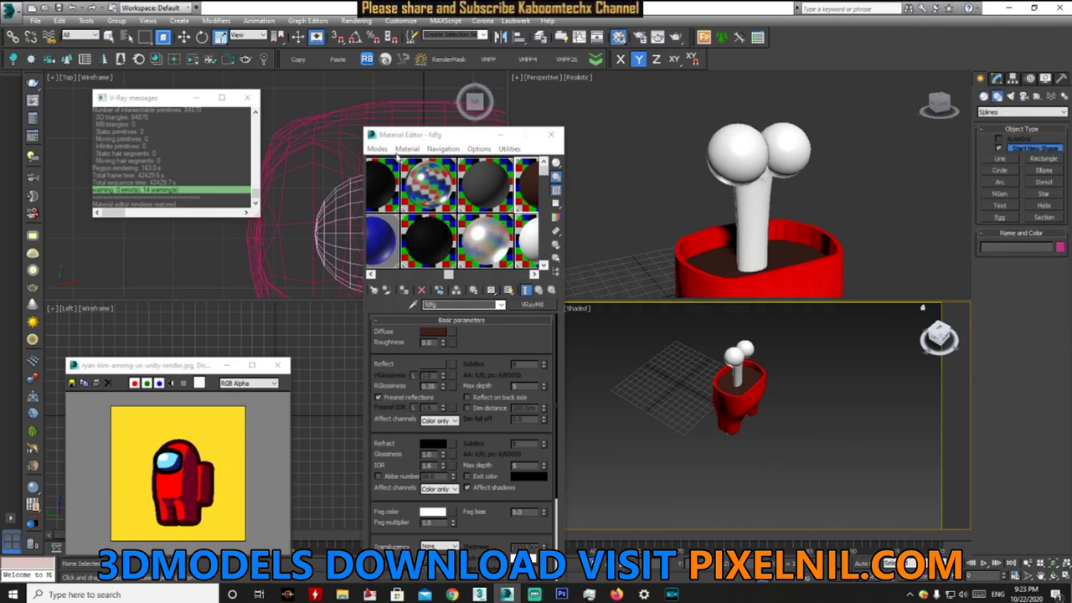
- Close the material settings and zoom the Top view in on the body half's base
{"action": "left_click", "coordinate": [550, 134]}
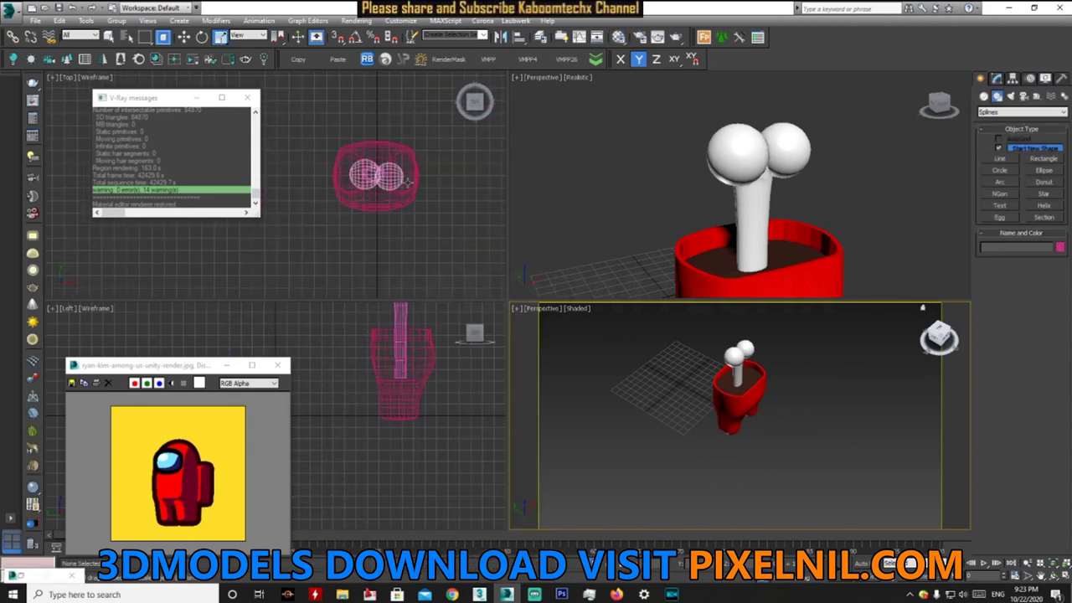
{"action": "middle_click_drag", "start_coordinate": [407, 180], "coordinate": [500, 221]}
{"action": "left_click", "coordinate": [1000, 158]}
{"action": "scroll", "coordinate": [431, 205], "scroll_direction": "down", "scroll_amount": 3}
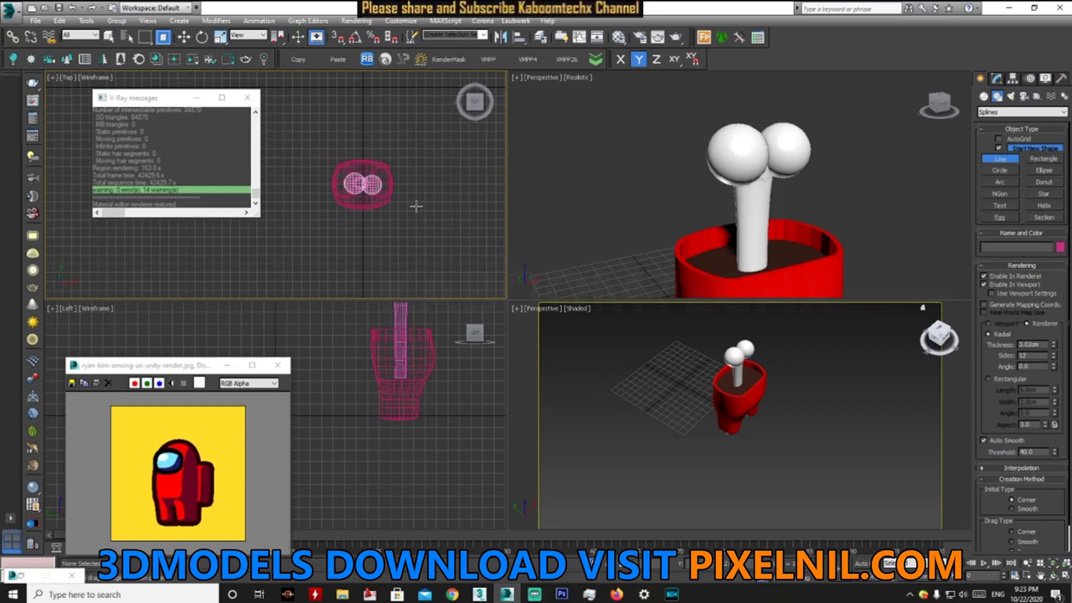
{"action": "scroll", "coordinate": [411, 268], "scroll_direction": "down", "scroll_amount": 3}
{"action": "scroll", "coordinate": [382, 233], "scroll_direction": "down", "scroll_amount": 2}
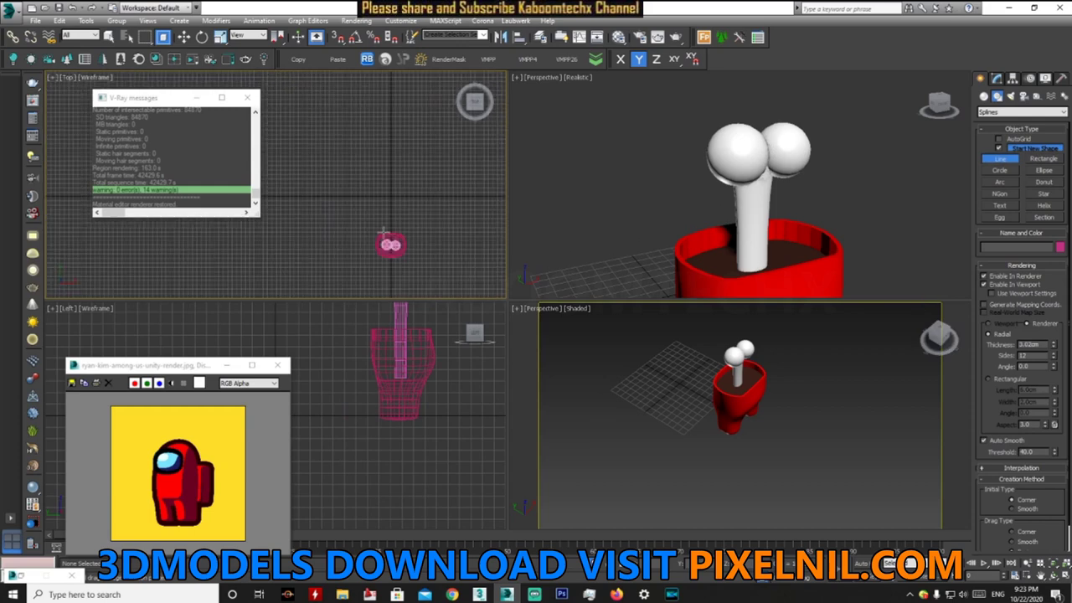
- Trace a first closed puddle outline around the body half, then undo it
{"action": "left_click", "coordinate": [328, 240]}
{"action": "left_click", "coordinate": [333, 208]}
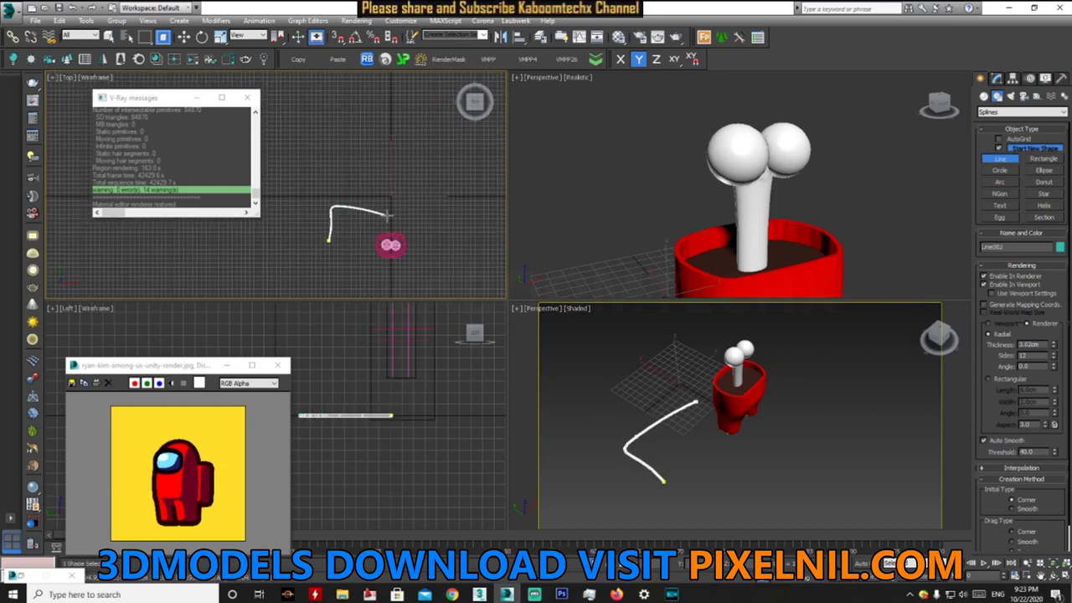
{"action": "left_click", "coordinate": [389, 193]}
{"action": "left_click", "coordinate": [429, 203]}
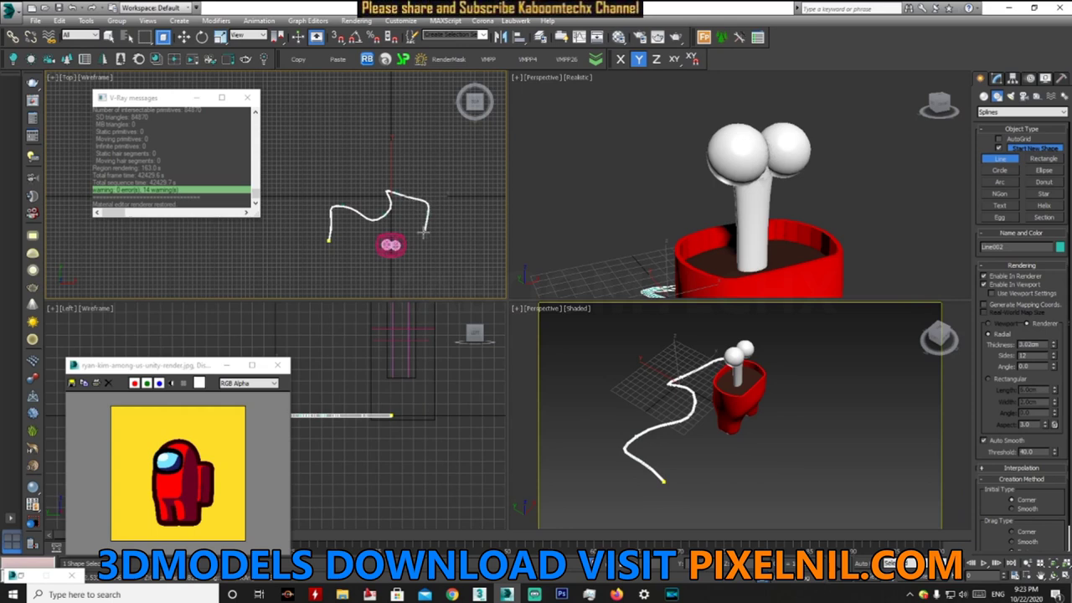
{"action": "left_click", "coordinate": [438, 278]}
{"action": "left_click", "coordinate": [390, 281]}
{"action": "left_click", "coordinate": [362, 261]}
{"action": "left_click", "coordinate": [344, 262]}
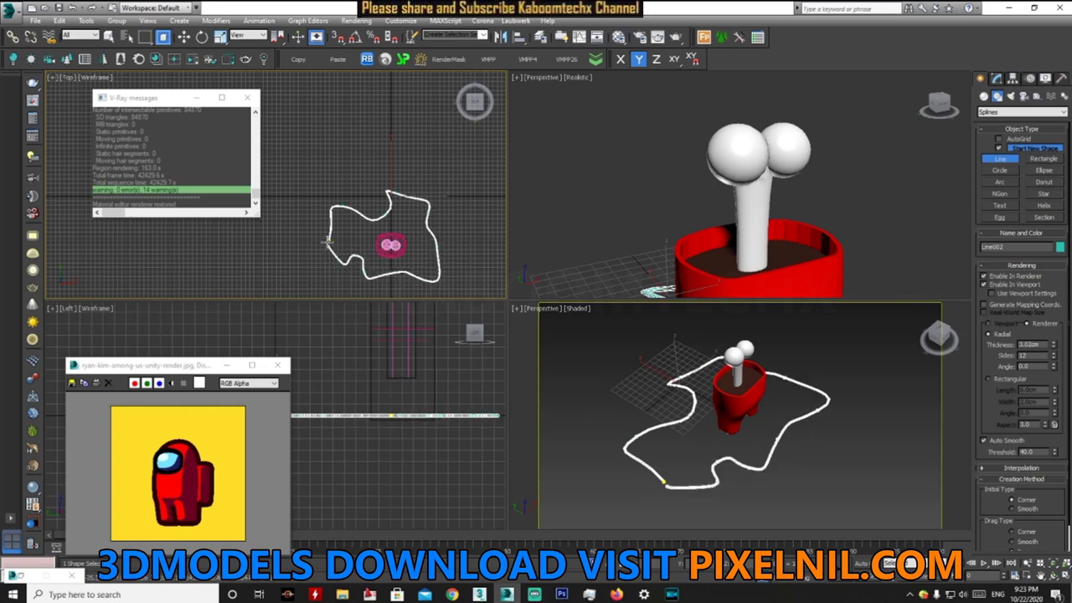
{"action": "left_click", "coordinate": [326, 241]}
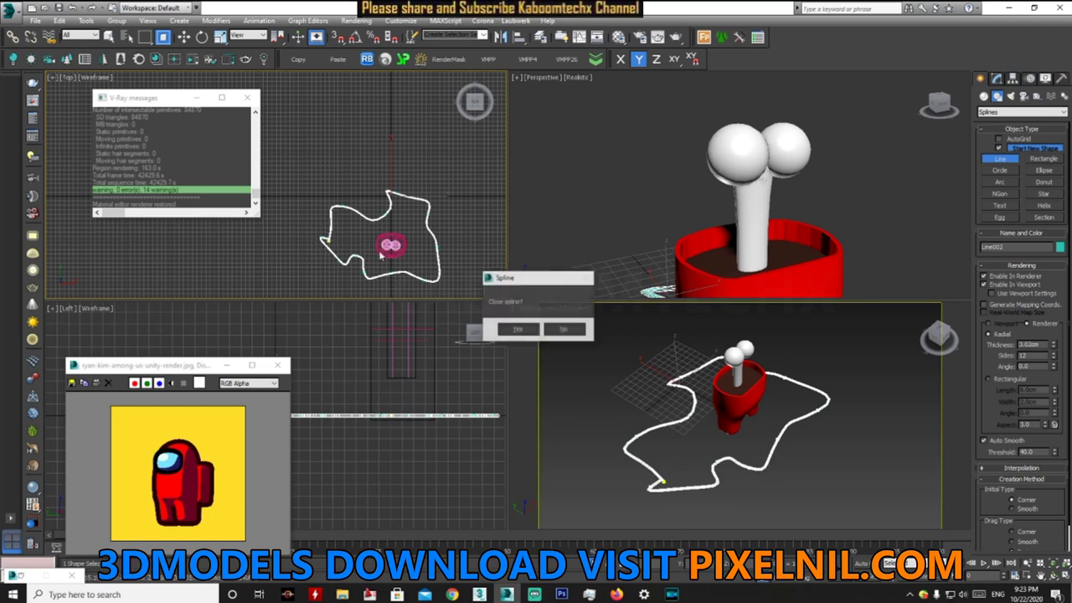
{"action": "left_click", "coordinate": [528, 328]}
{"action": "key", "text": "ctrl+z"}
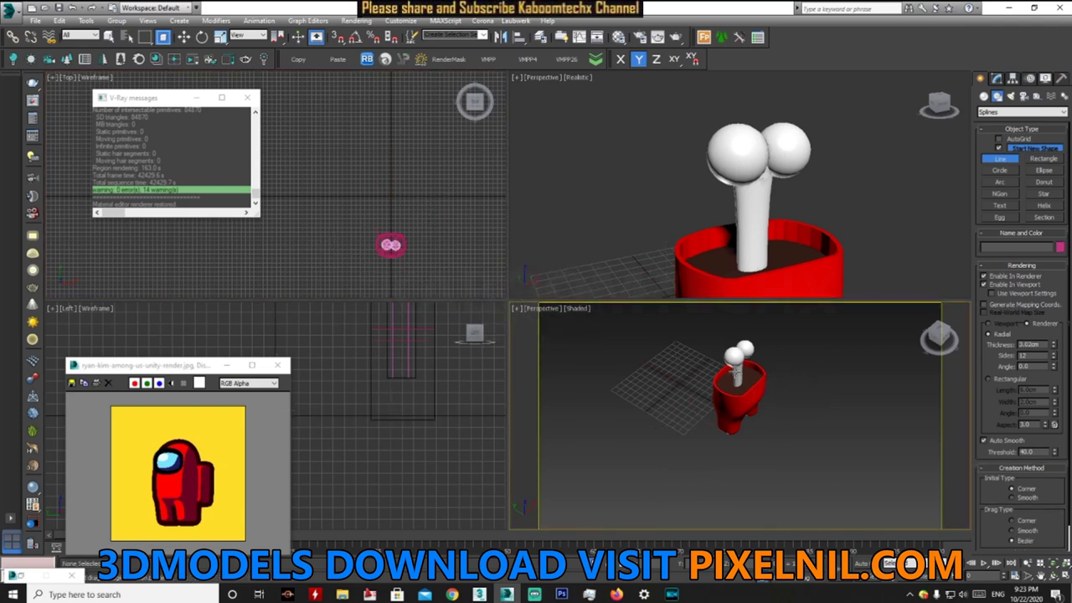
- Redraw the puddle outline with a curved segment and close it into spline Line002
{"action": "left_click", "coordinate": [326, 201]}
{"action": "left_click", "coordinate": [418, 205]}
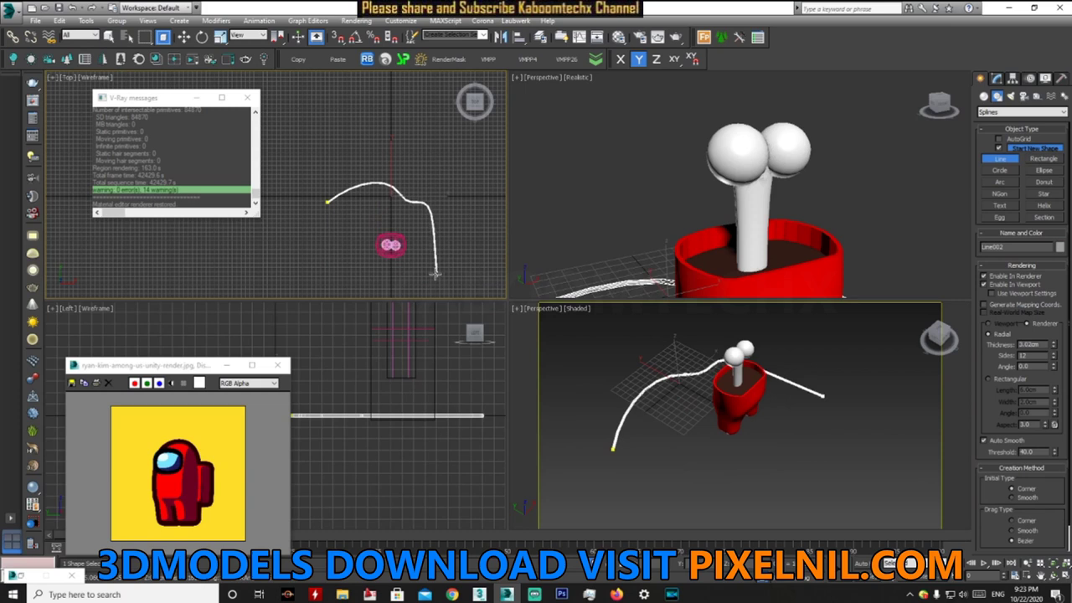
{"action": "left_click_drag", "start_coordinate": [434, 261], "coordinate": [428, 266]}
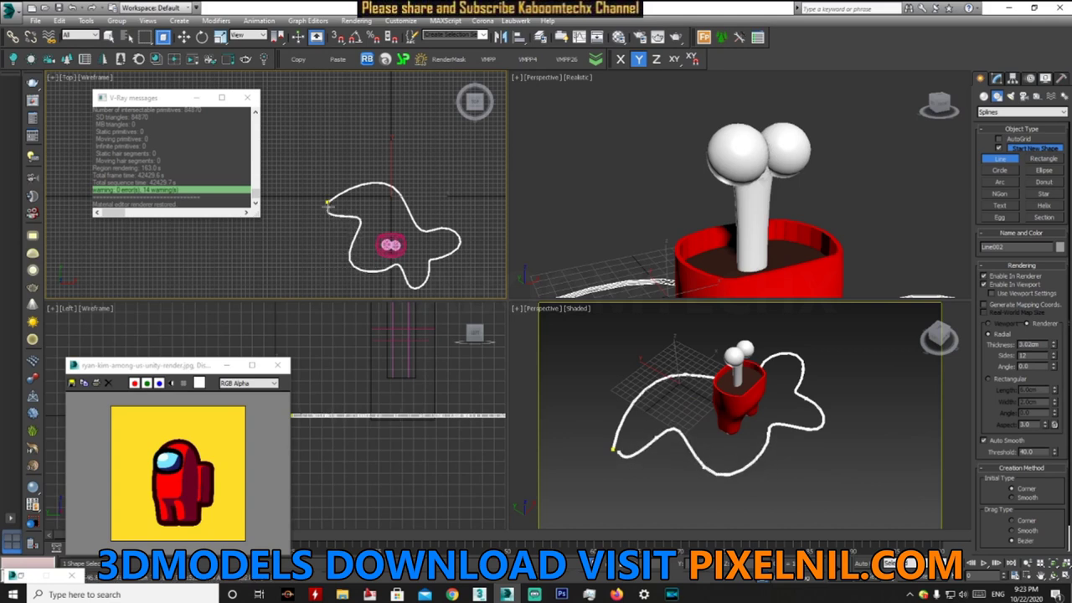
{"action": "left_click", "coordinate": [328, 199]}
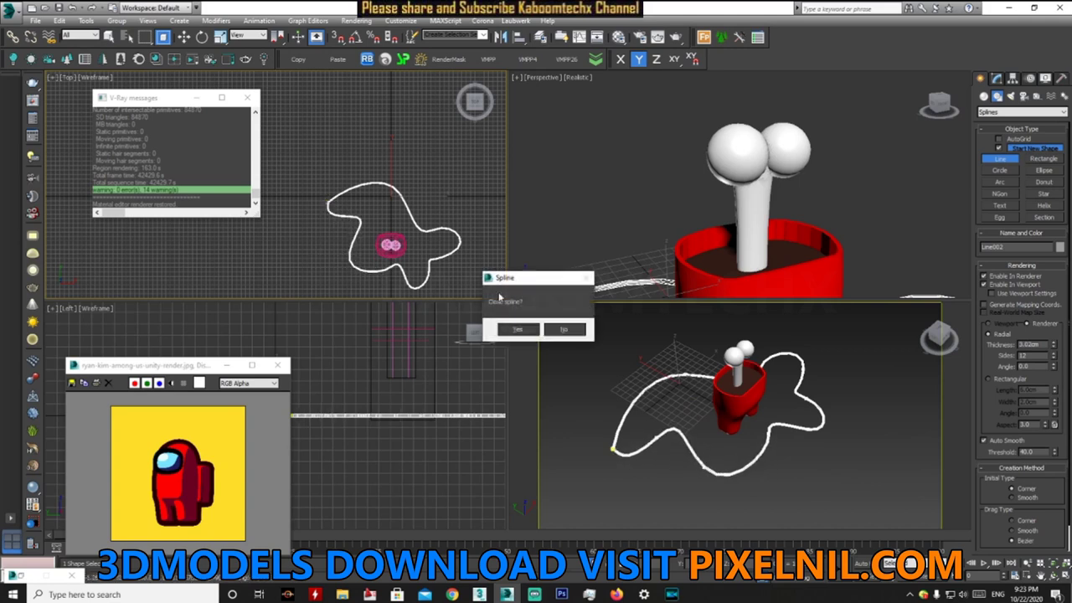
{"action": "left_click", "coordinate": [532, 331]}
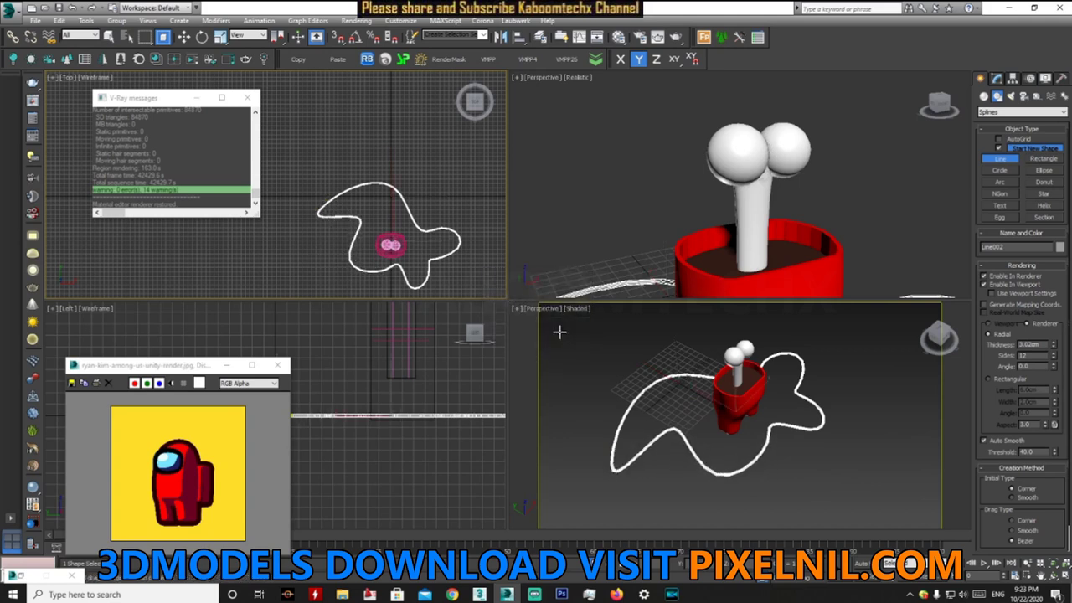
- Add an Extrude modifier to Line002 with an Amount of about 0.5cm
{"action": "left_click", "coordinate": [998, 79]}
{"action": "left_click", "coordinate": [1022, 113]}
{"action": "scroll", "coordinate": [1013, 159], "scroll_direction": "down", "scroll_amount": 3}
{"action": "scroll", "coordinate": [1013, 159], "scroll_direction": "down", "scroll_amount": 3}
{"action": "left_click", "coordinate": [1009, 165]}
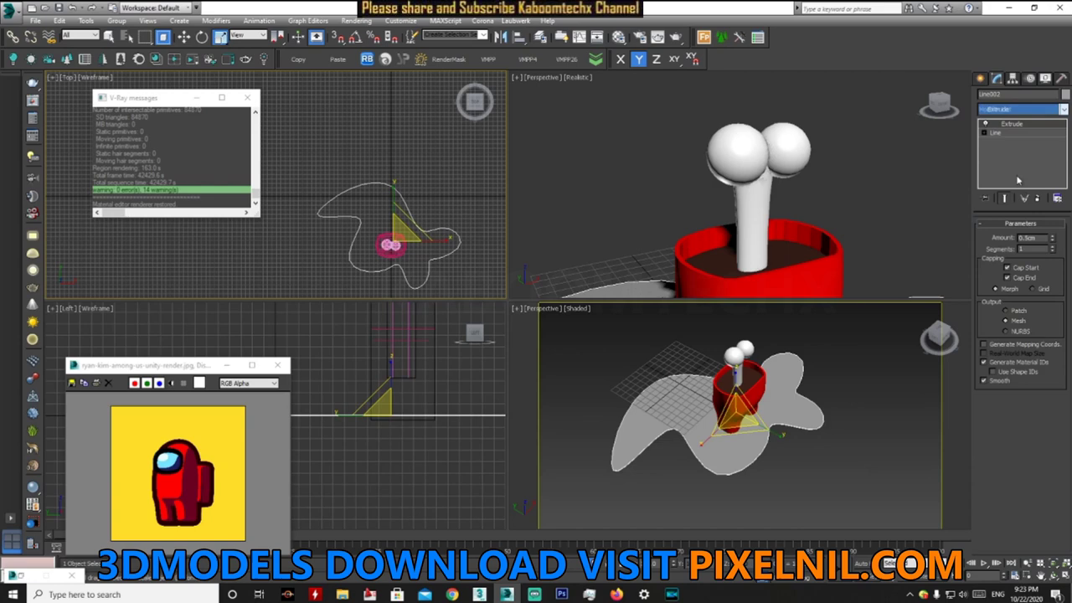
{"action": "left_click", "coordinate": [1052, 243]}
{"action": "left_click_drag", "start_coordinate": [1053, 241], "coordinate": [1053, 240]}
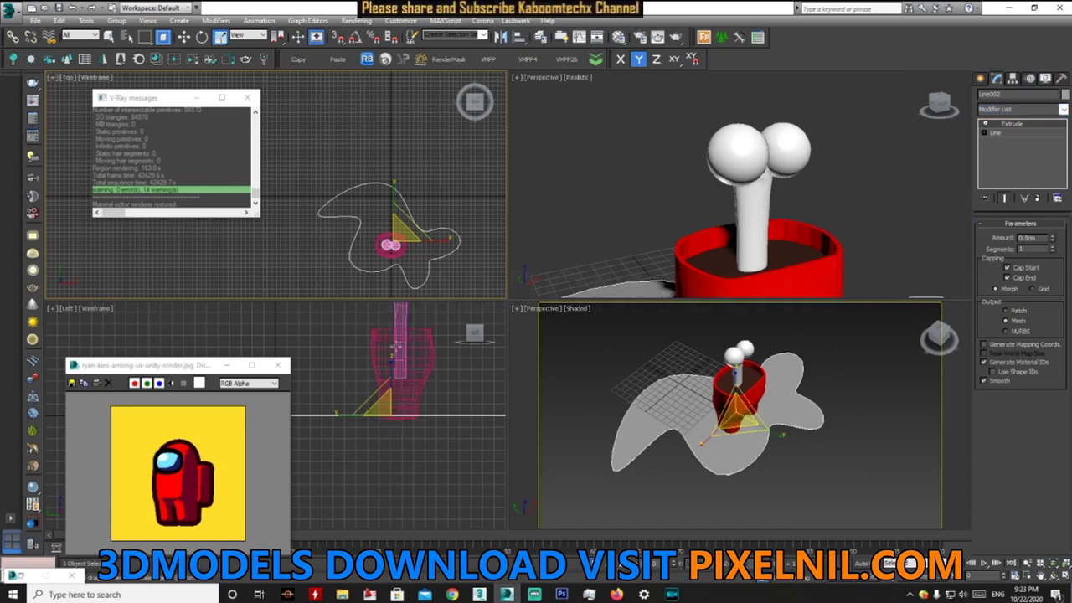
{"action": "left_click", "coordinate": [618, 37]}
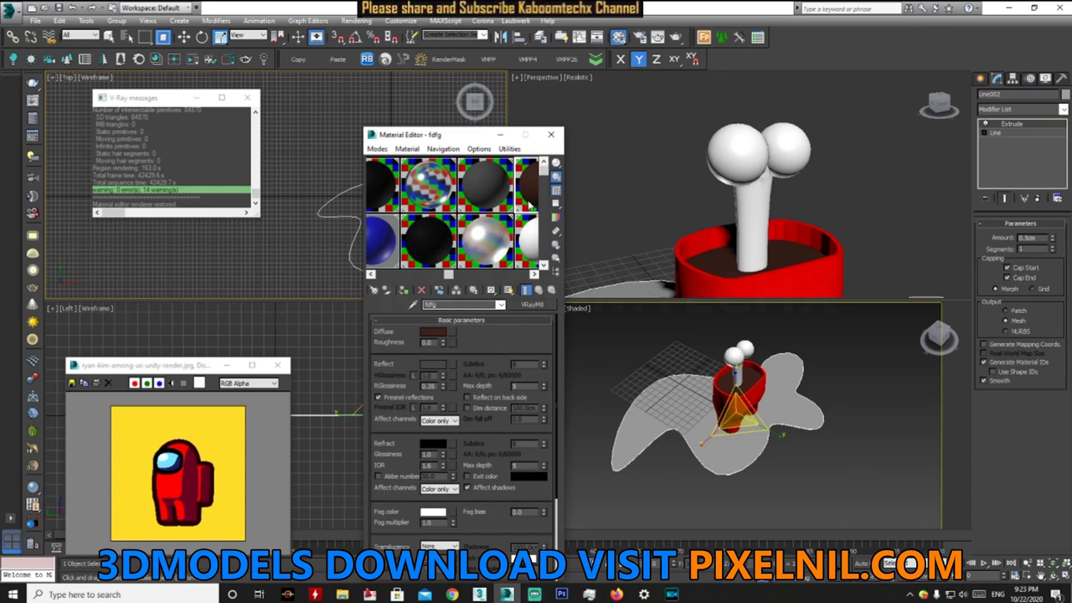
- Set a spare VRayMtl sample's diffuse colour to a dark blood red
{"action": "left_click", "coordinate": [471, 201]}
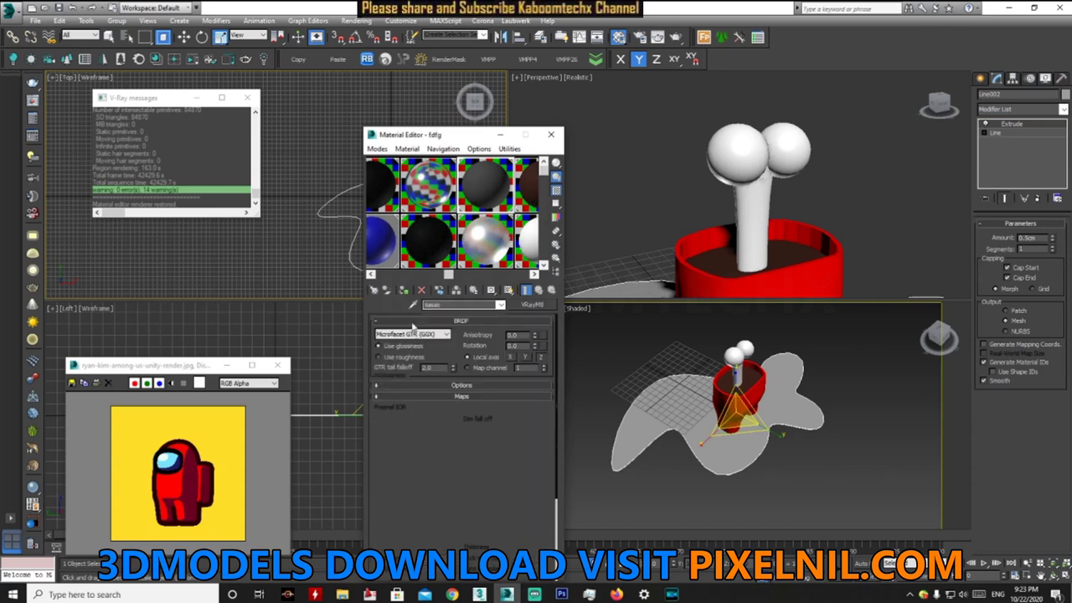
{"action": "left_click", "coordinate": [429, 333]}
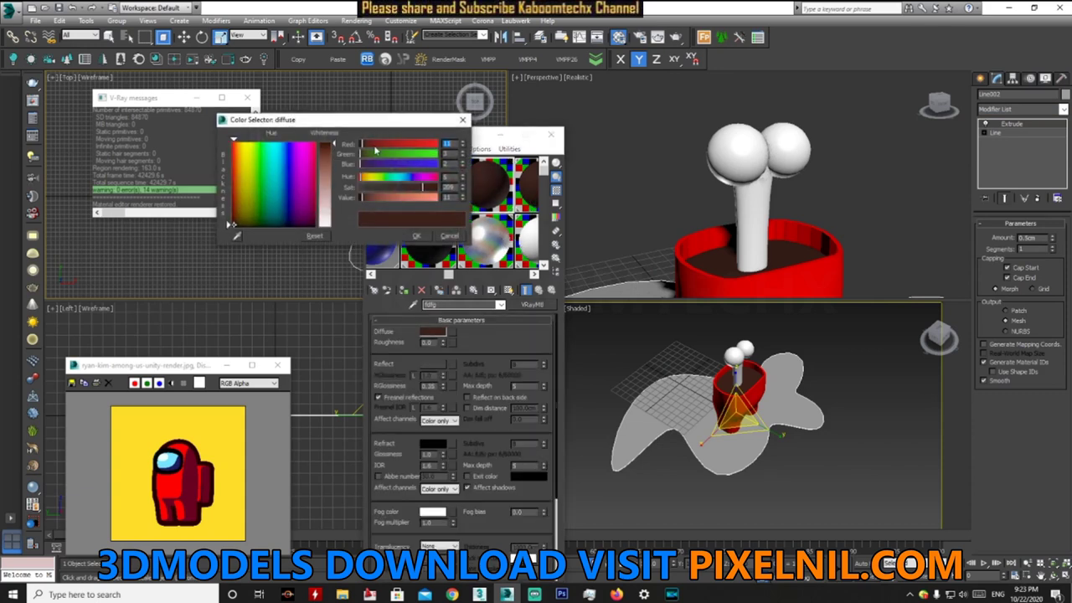
{"action": "left_click_drag", "start_coordinate": [376, 150], "coordinate": [576, 154]}
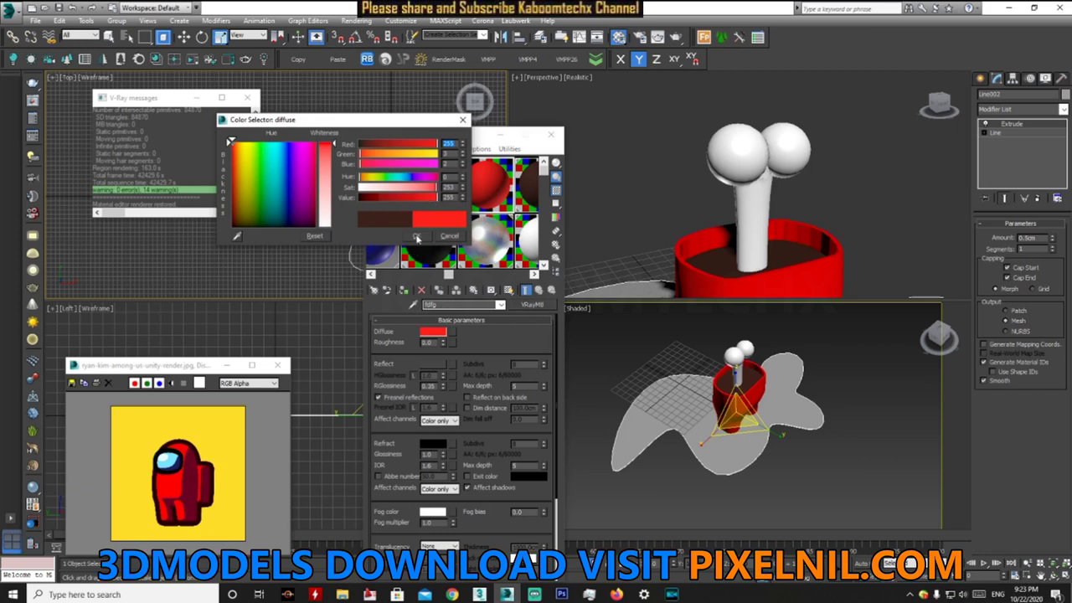
{"action": "left_click_drag", "start_coordinate": [435, 145], "coordinate": [428, 146]}
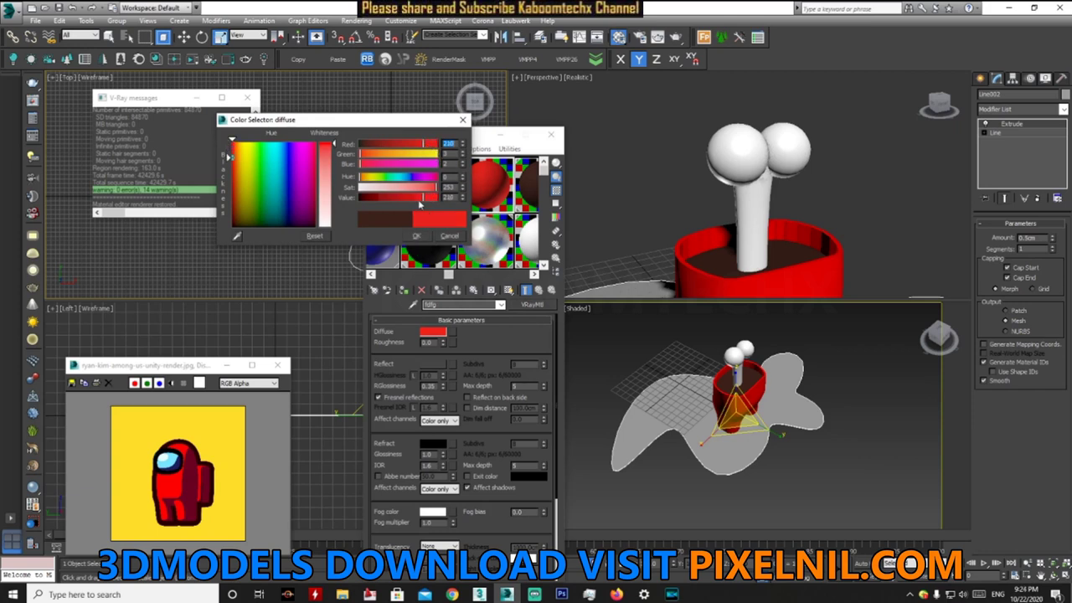
{"action": "left_click_drag", "start_coordinate": [421, 202], "coordinate": [409, 199]}
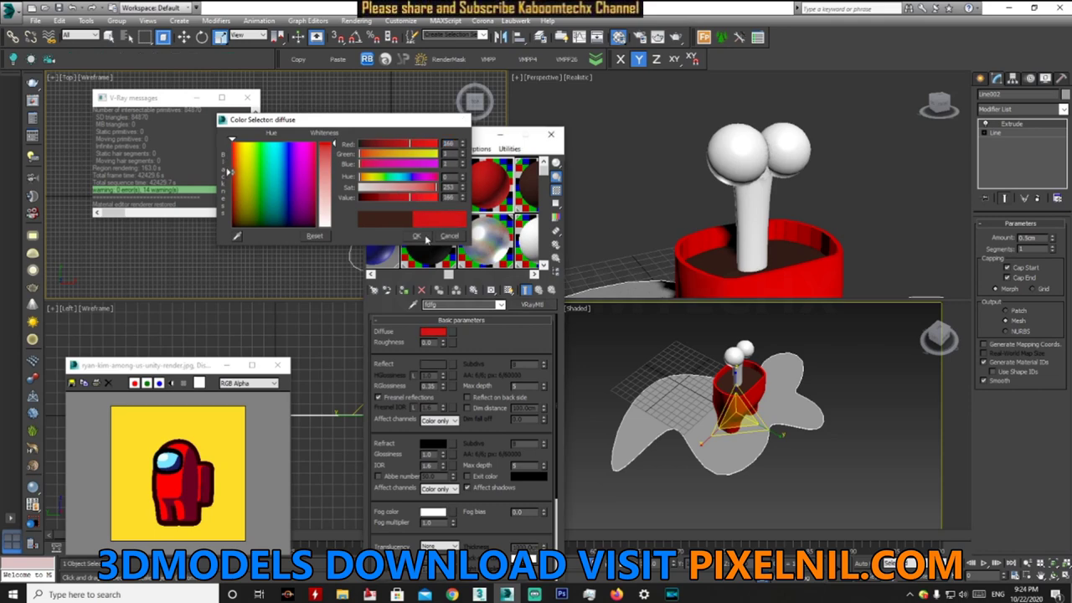
{"action": "left_click", "coordinate": [416, 235]}
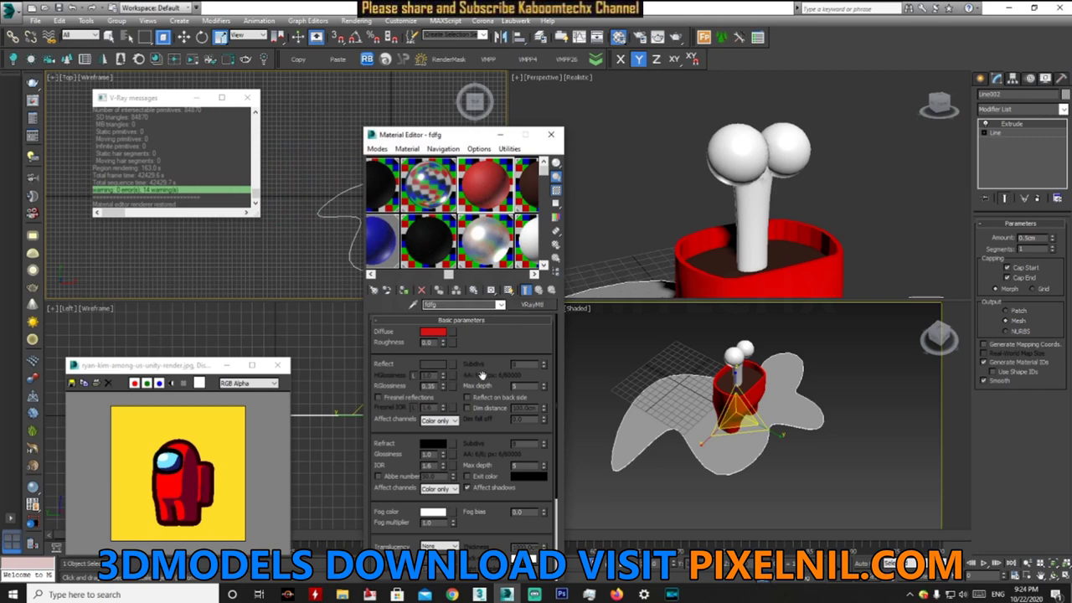
- Assign the red material to the puddle, renaming it dadasd
{"action": "left_click", "coordinate": [405, 291]}
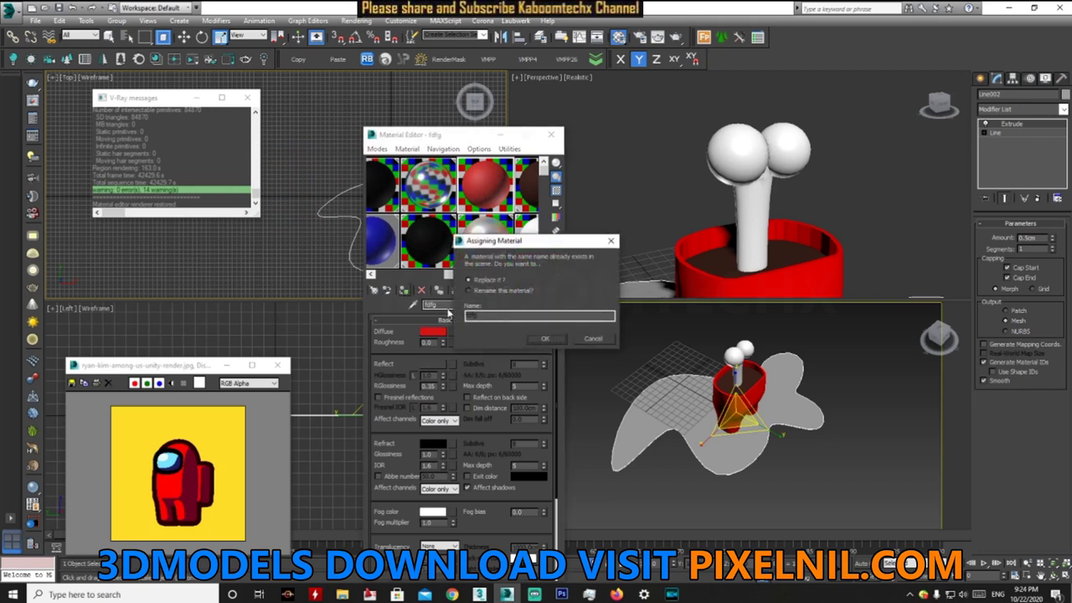
{"action": "left_click", "coordinate": [519, 290]}
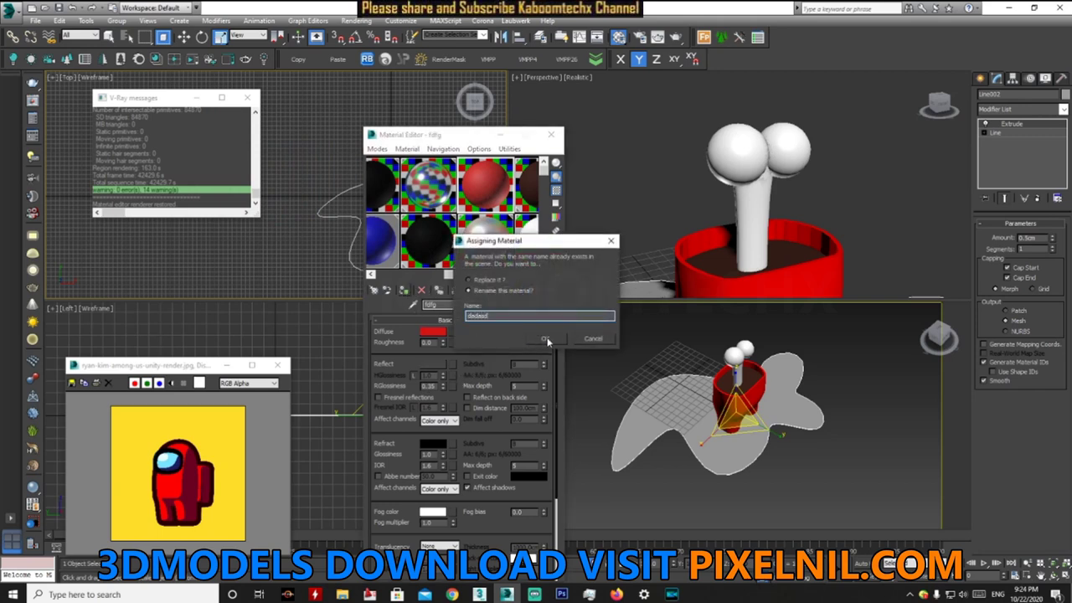
{"action": "left_click", "coordinate": [546, 339]}
{"action": "left_click", "coordinate": [760, 383]}
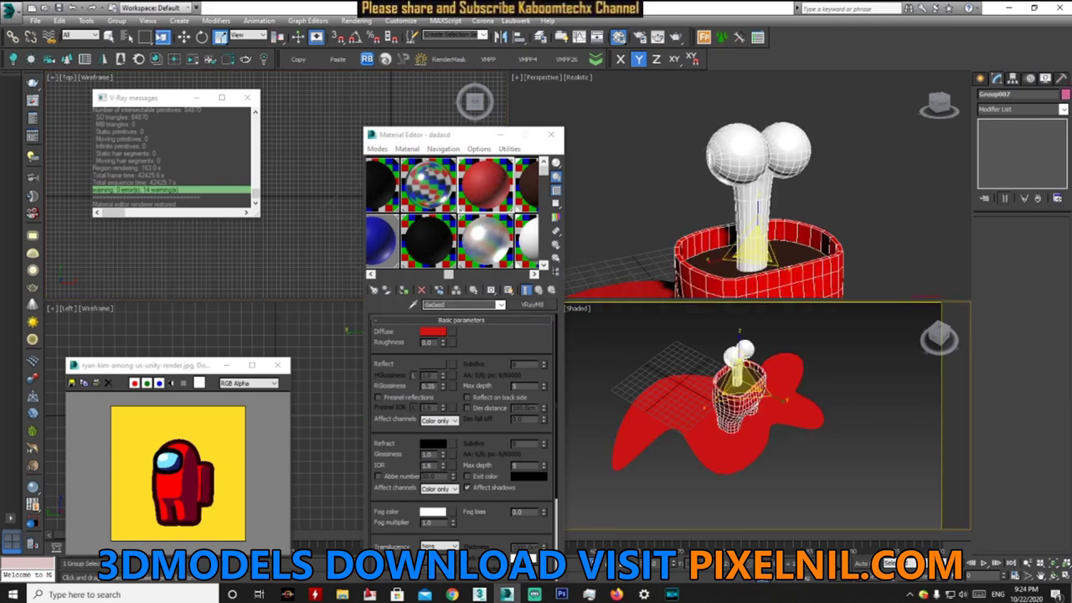
- Open the body half's group, select its shell and load a sample material slot
{"action": "left_click", "coordinate": [117, 20]}
{"action": "left_click", "coordinate": [126, 64]}
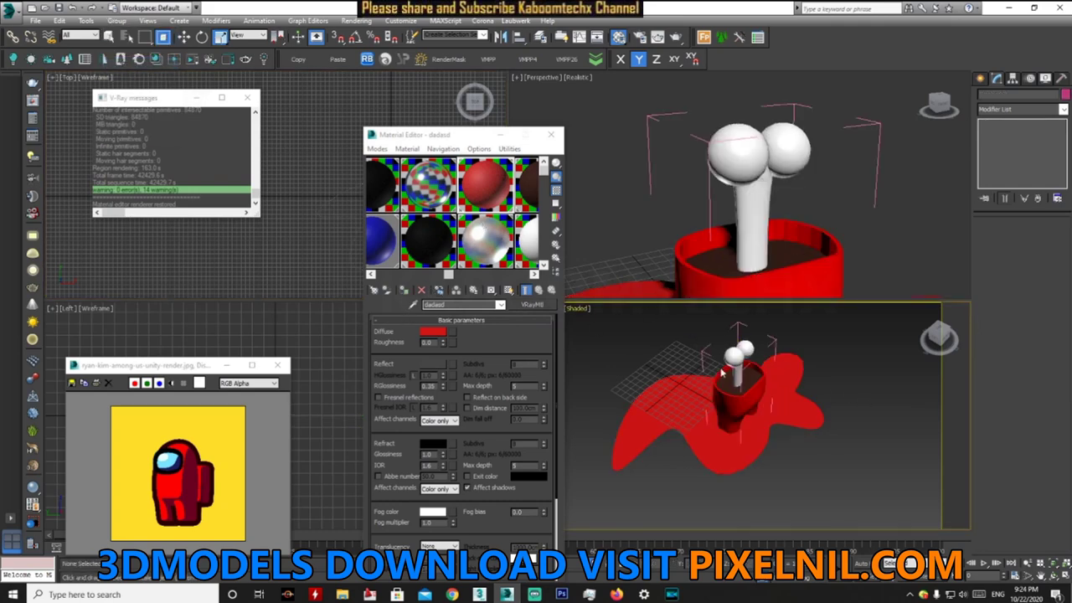
{"action": "left_click", "coordinate": [751, 396]}
{"action": "left_click", "coordinate": [412, 306]}
{"action": "left_click", "coordinate": [752, 385]}
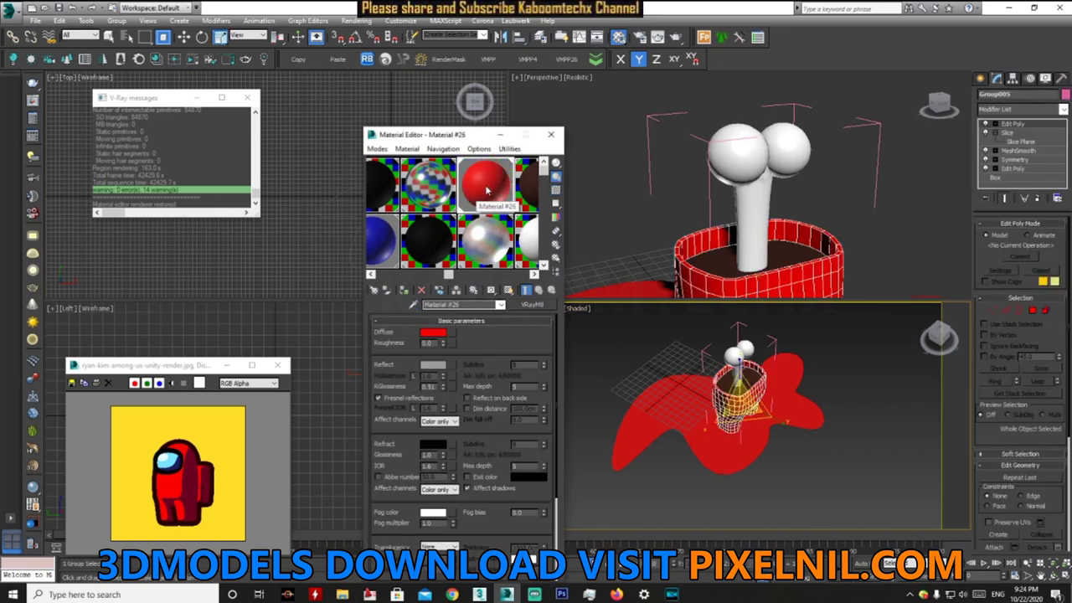
{"action": "left_click", "coordinate": [432, 242]}
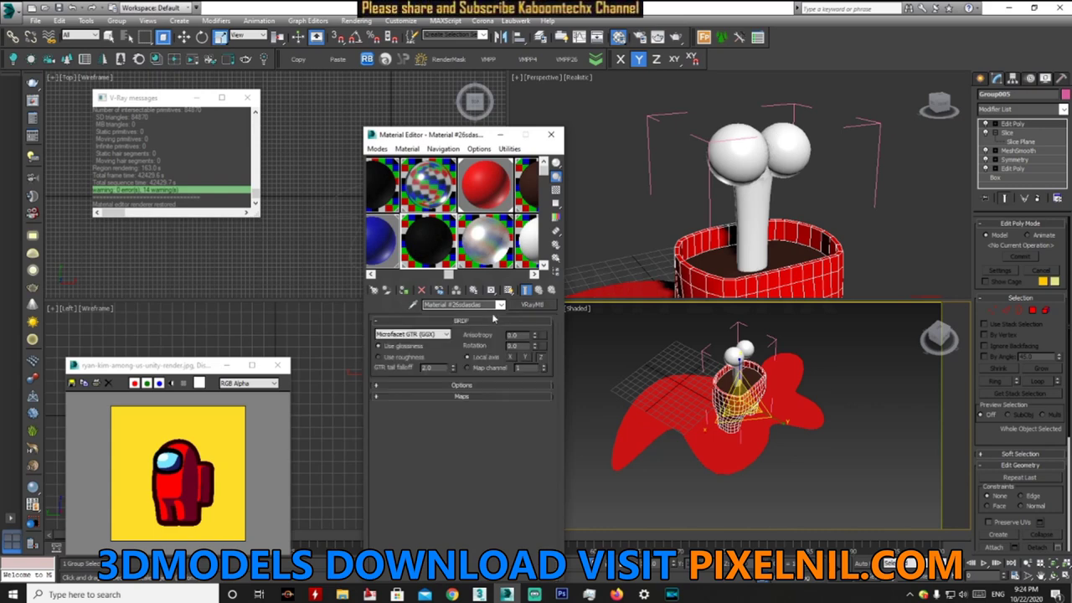
- Set the diffuse to yellow and assign it to the body shell as fasff
{"action": "left_click", "coordinate": [433, 333]}
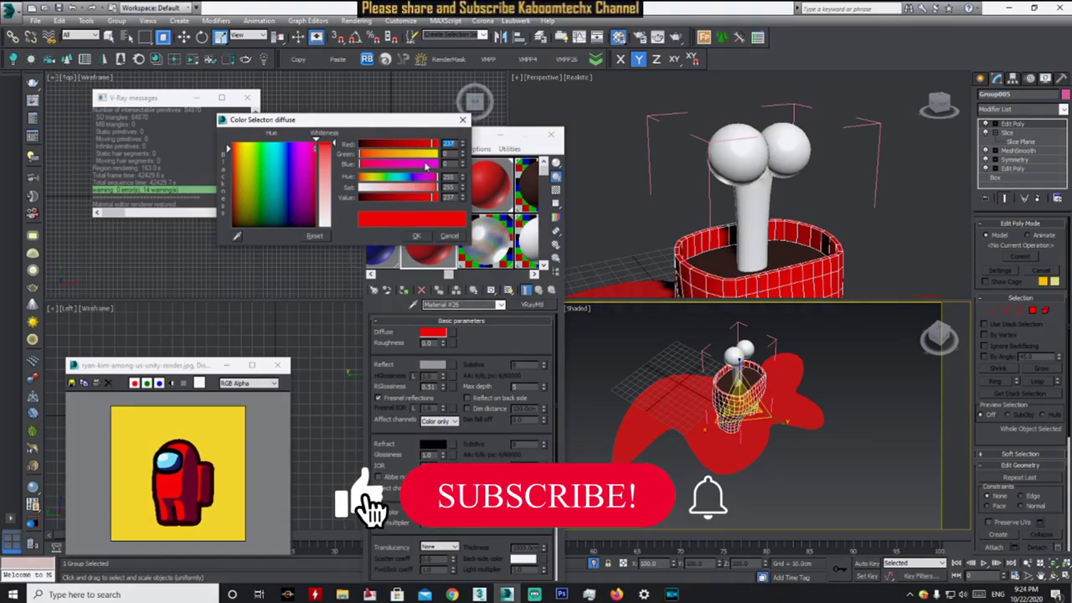
{"action": "left_click_drag", "start_coordinate": [424, 157], "coordinate": [432, 154]}
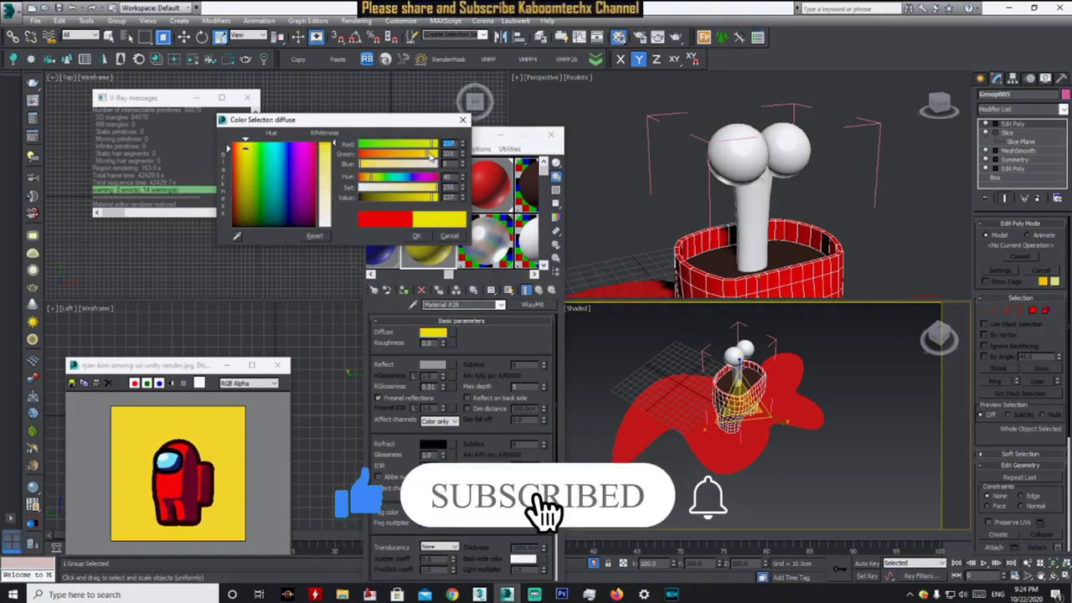
{"action": "left_click", "coordinate": [416, 236]}
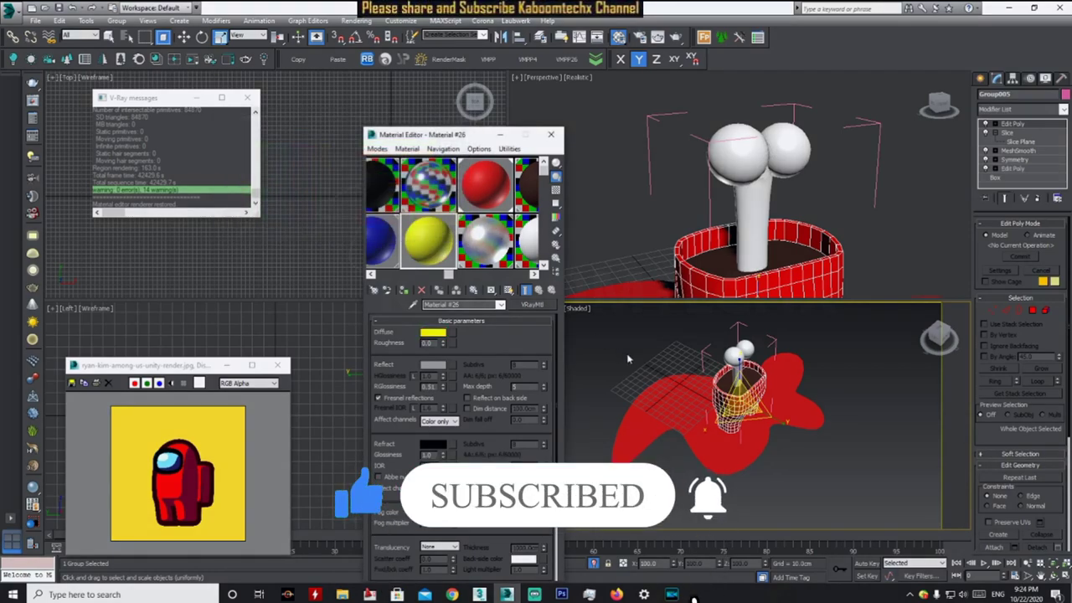
{"action": "left_click", "coordinate": [403, 290]}
{"action": "left_click", "coordinate": [519, 314]}
{"action": "left_click", "coordinate": [545, 339]}
{"action": "type", "text": "fasff"}
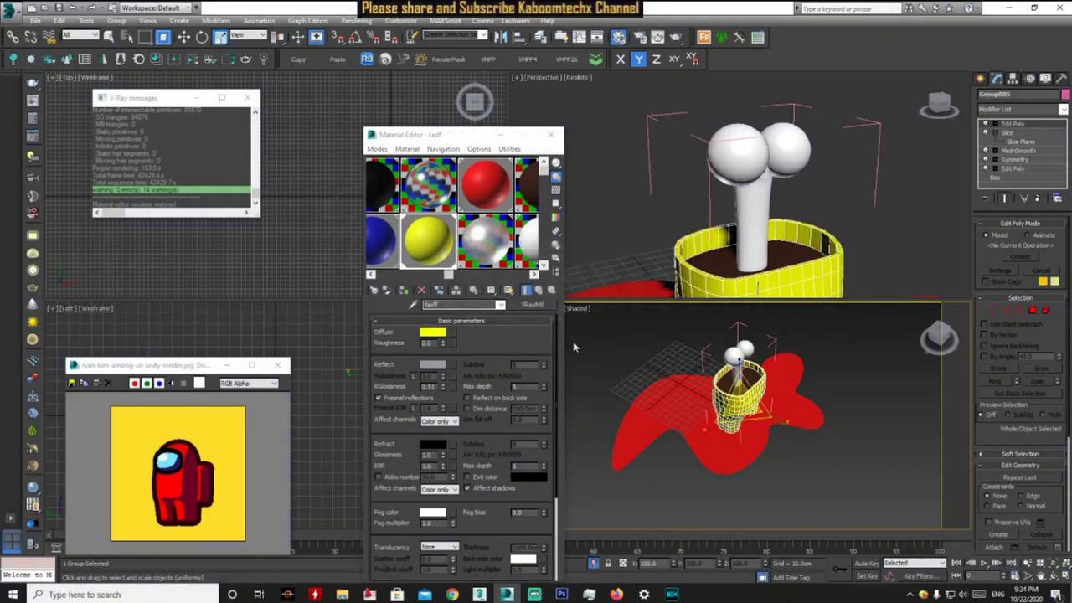
- Reselect the body half and close its group again
{"action": "left_click", "coordinate": [893, 339]}
{"action": "left_click", "coordinate": [748, 353]}
{"action": "left_click", "coordinate": [117, 20]}
{"action": "left_click", "coordinate": [126, 74]}
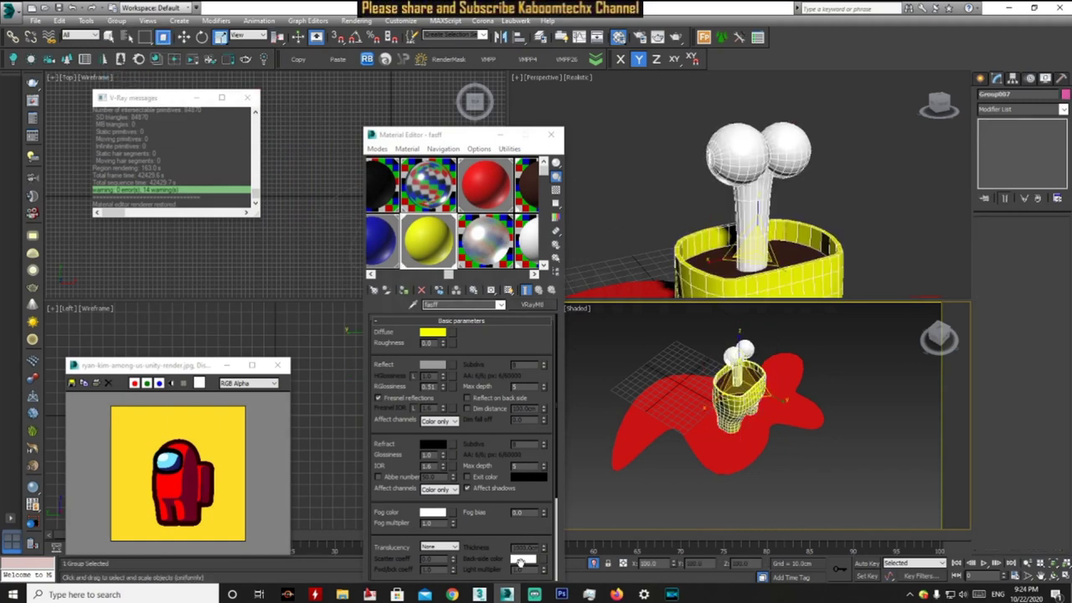
- Unhide the other crewmates, tip the body half about 86° and lower it onto the puddle
{"action": "left_click", "coordinate": [593, 564]}
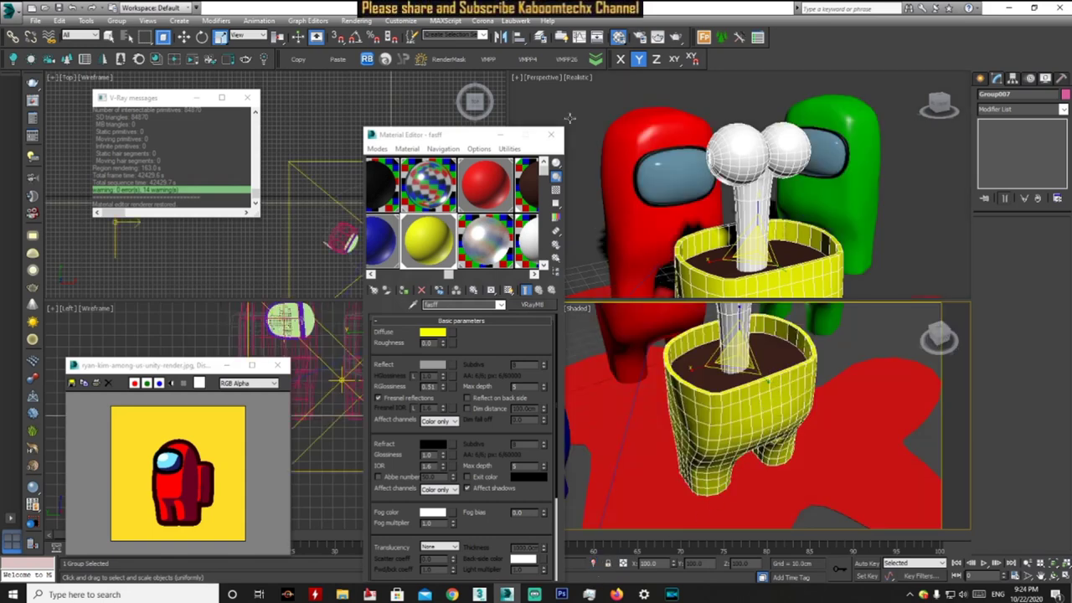
{"action": "left_click", "coordinate": [202, 37]}
{"action": "mouse_move", "coordinate": [720, 201]}
{"action": "middle_mouse_down", "text": "alt"}
{"action": "mouse_move", "coordinate": [762, 222]}
{"action": "mouse_move", "coordinate": [754, 230]}
{"action": "middle_mouse_up", "text": "alt"}
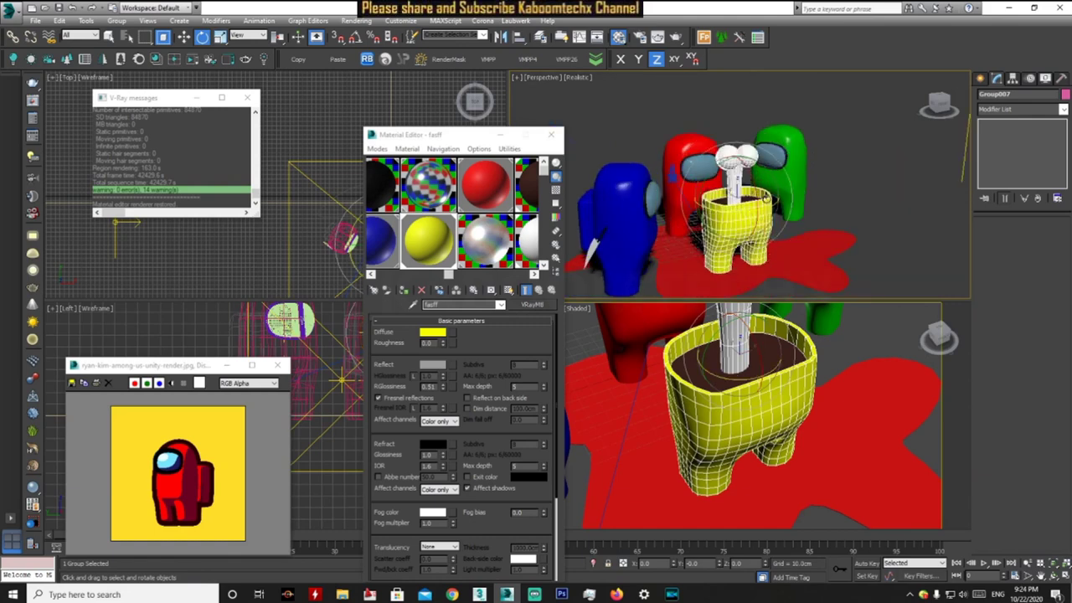
{"action": "left_click_drag", "start_coordinate": [720, 209], "coordinate": [677, 250]}
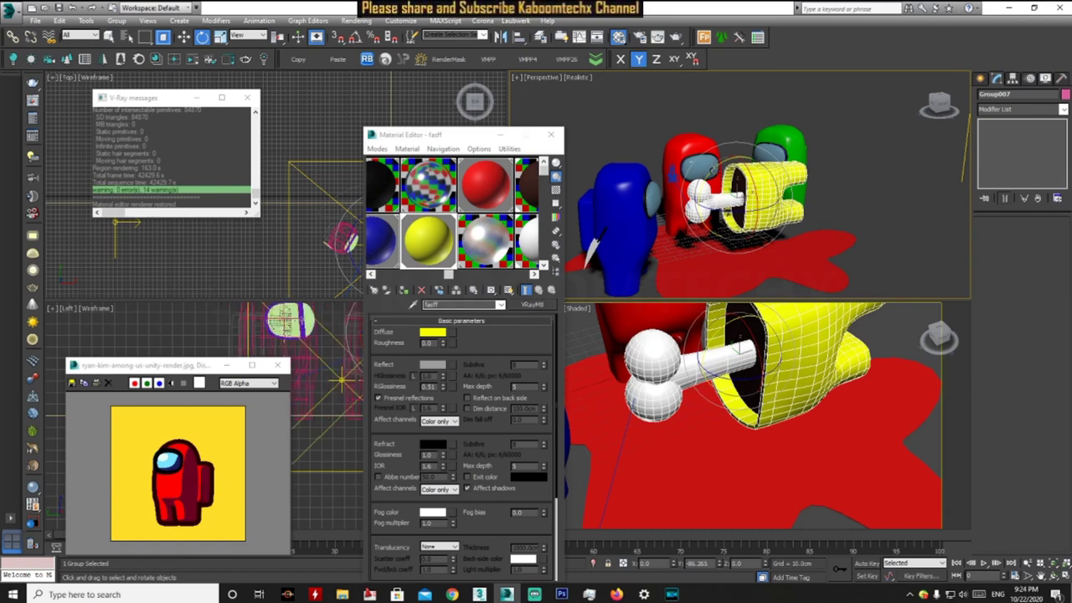
{"action": "left_click_drag", "start_coordinate": [676, 249], "coordinate": [674, 251]}
{"action": "key", "text": "w"}
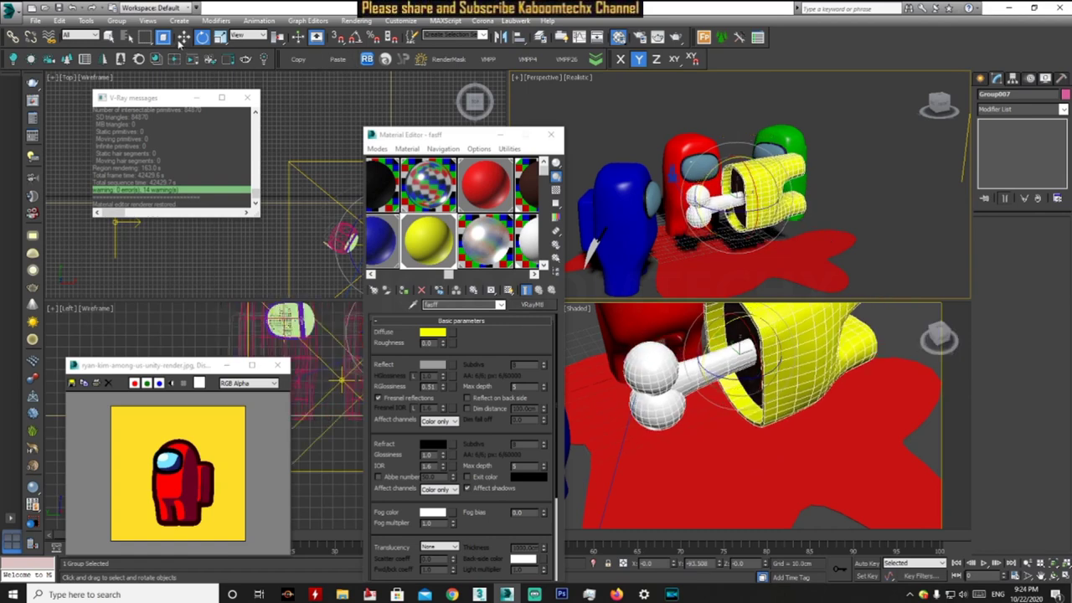
{"action": "left_click_drag", "start_coordinate": [755, 188], "coordinate": [738, 220]}
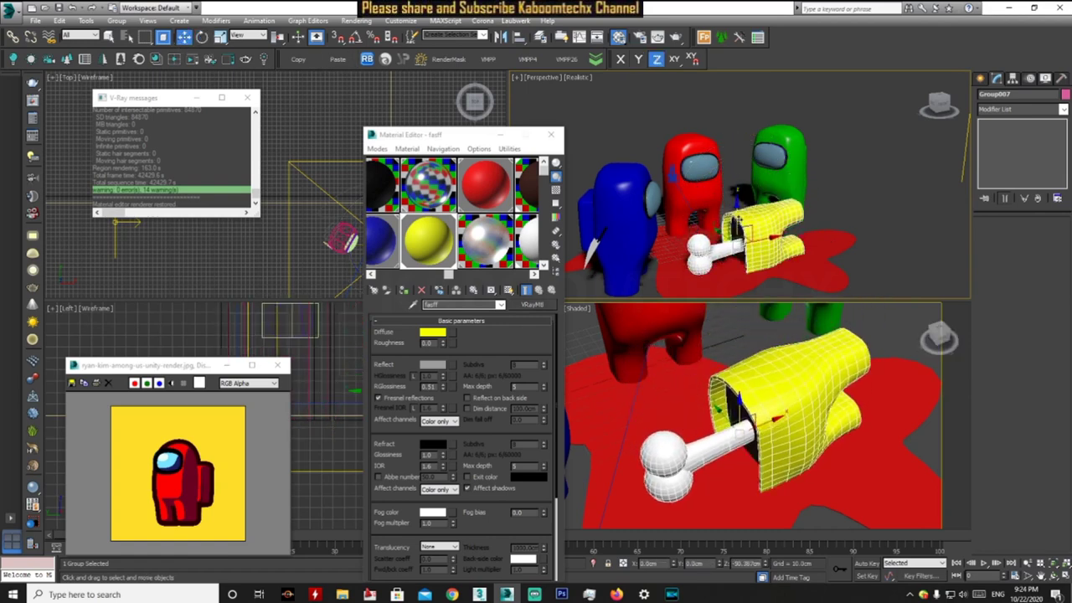
- Rotate the body half about -85° around X, face it to the viewer, and lower it
{"action": "key", "text": "e"}
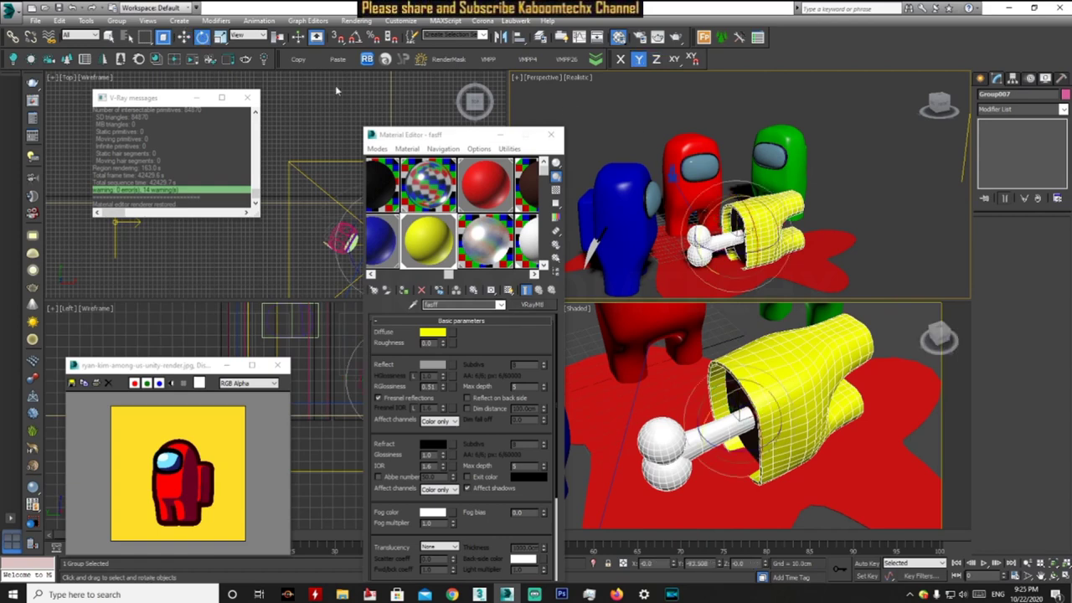
{"action": "left_click_drag", "start_coordinate": [720, 201], "coordinate": [718, 132]}
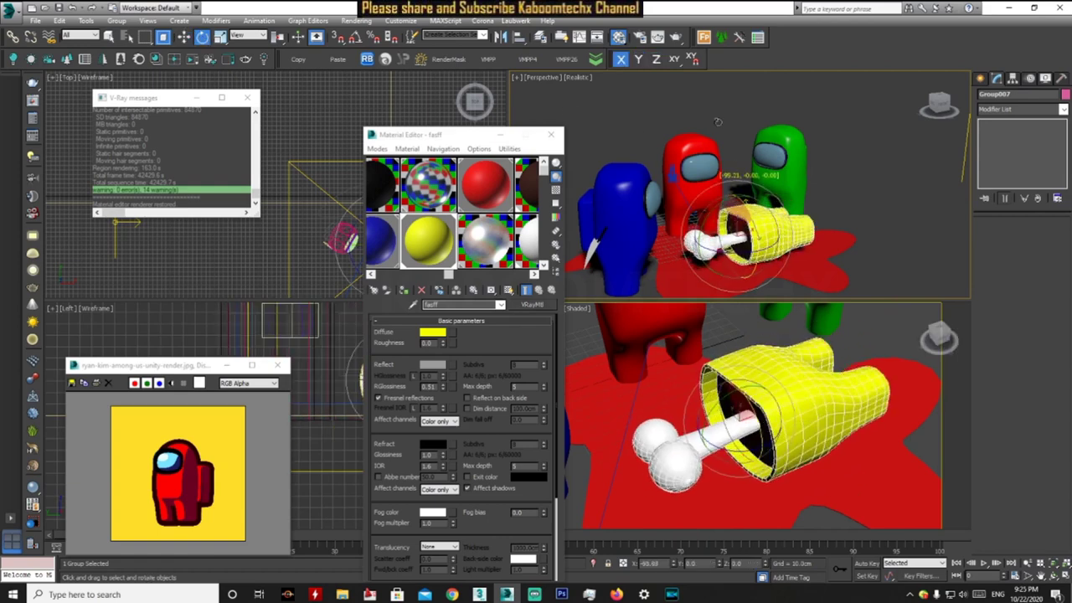
{"action": "left_click_drag", "start_coordinate": [748, 254], "coordinate": [788, 243]}
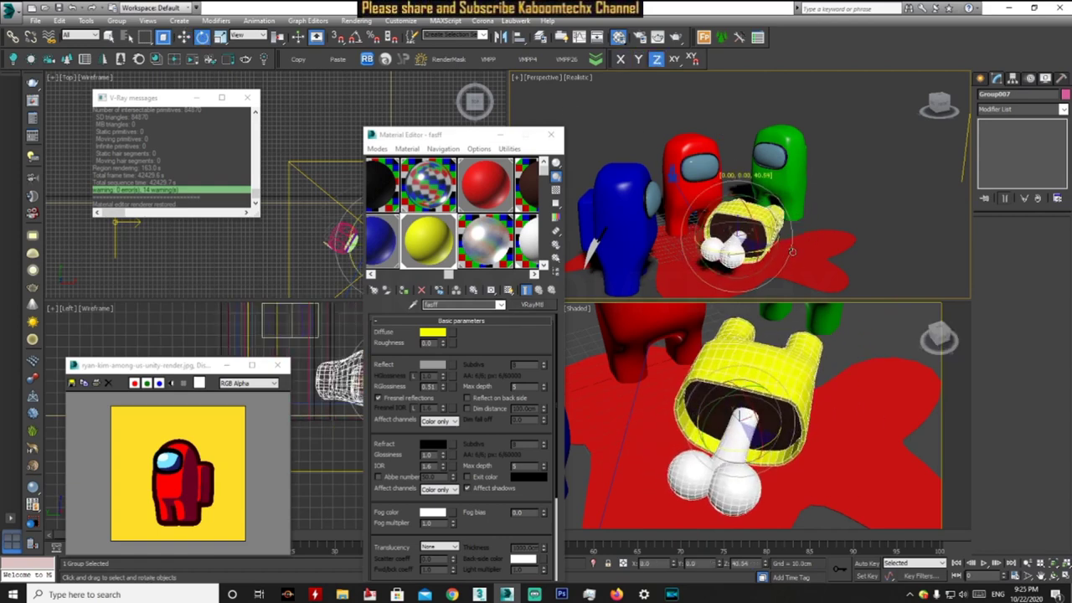
{"action": "key", "text": "w"}
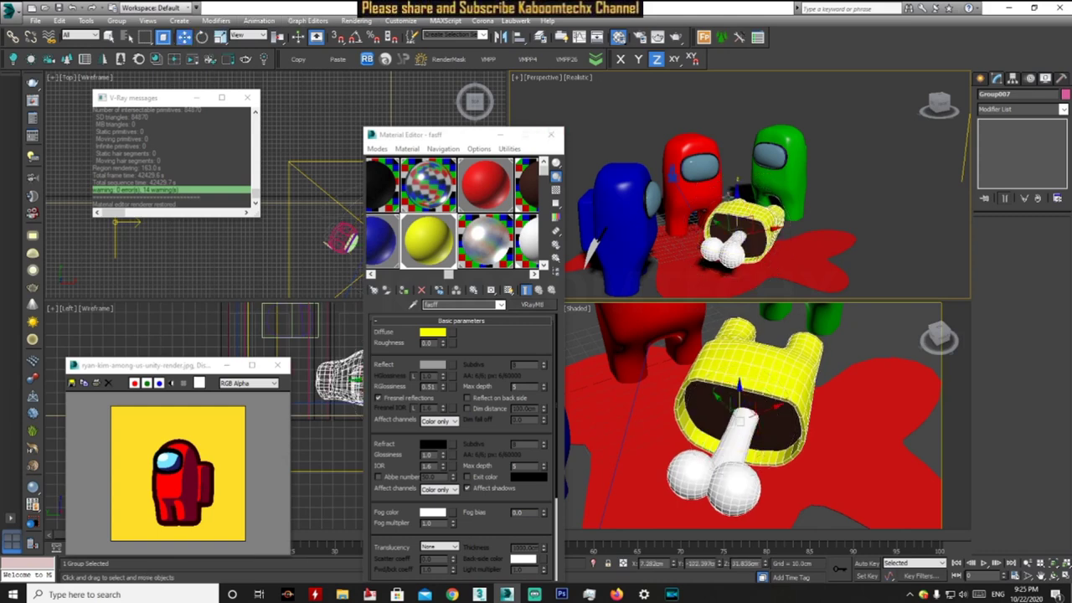
{"action": "left_click_drag", "start_coordinate": [734, 203], "coordinate": [733, 219]}
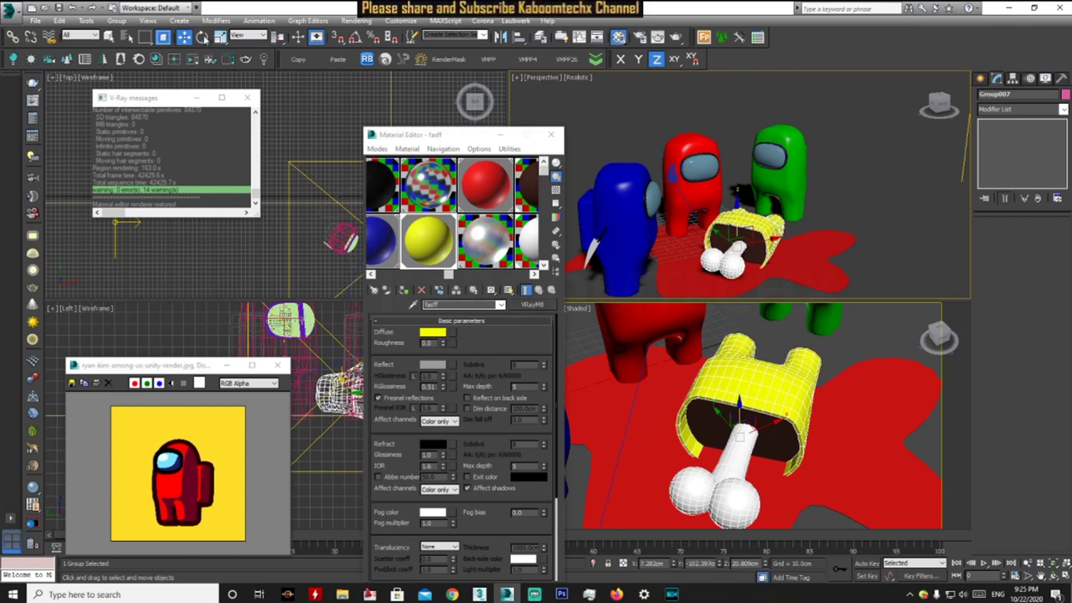
{"action": "key", "text": "e"}
{"action": "left_click_drag", "start_coordinate": [729, 209], "coordinate": [725, 211]}
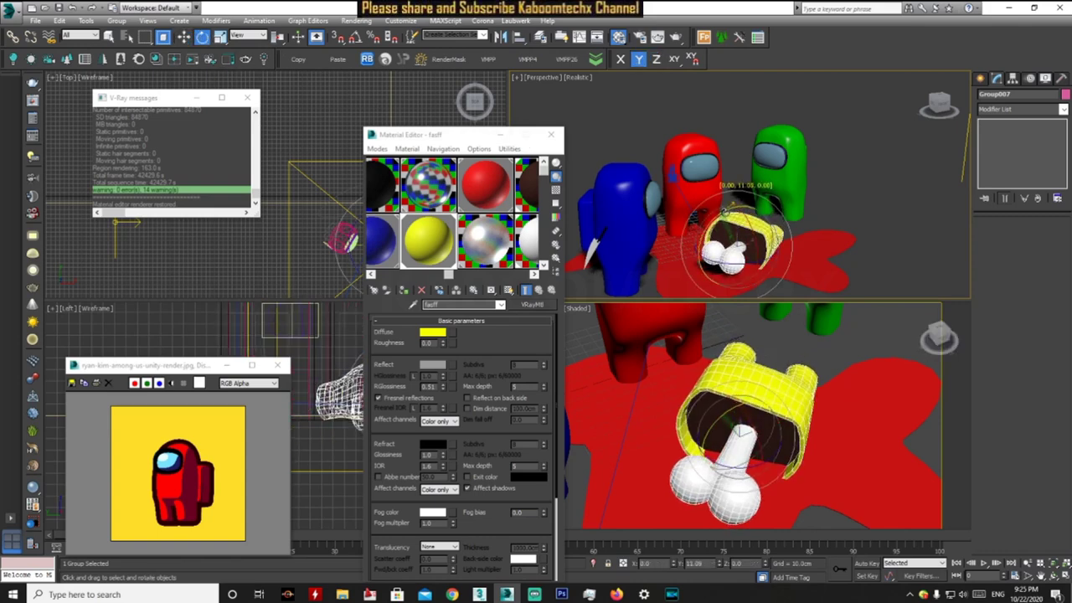
{"action": "left_click_drag", "start_coordinate": [726, 211], "coordinate": [728, 209]}
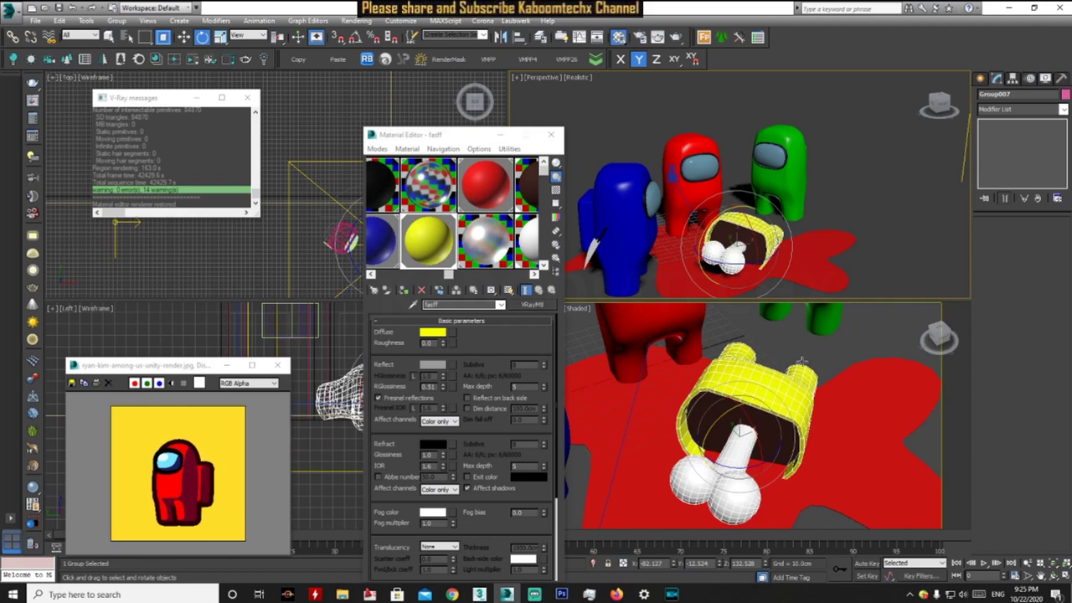
- Fine-tune the yellow body half's tilt and move it down and left
{"action": "left_click", "coordinate": [184, 38]}
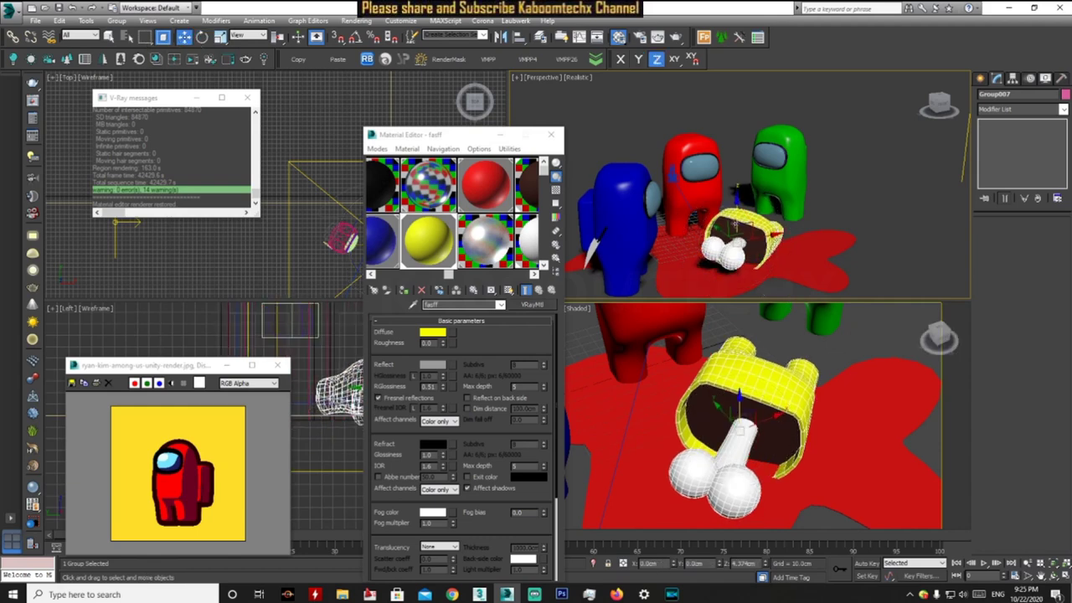
{"action": "left_click_drag", "start_coordinate": [742, 427], "coordinate": [741, 425]}
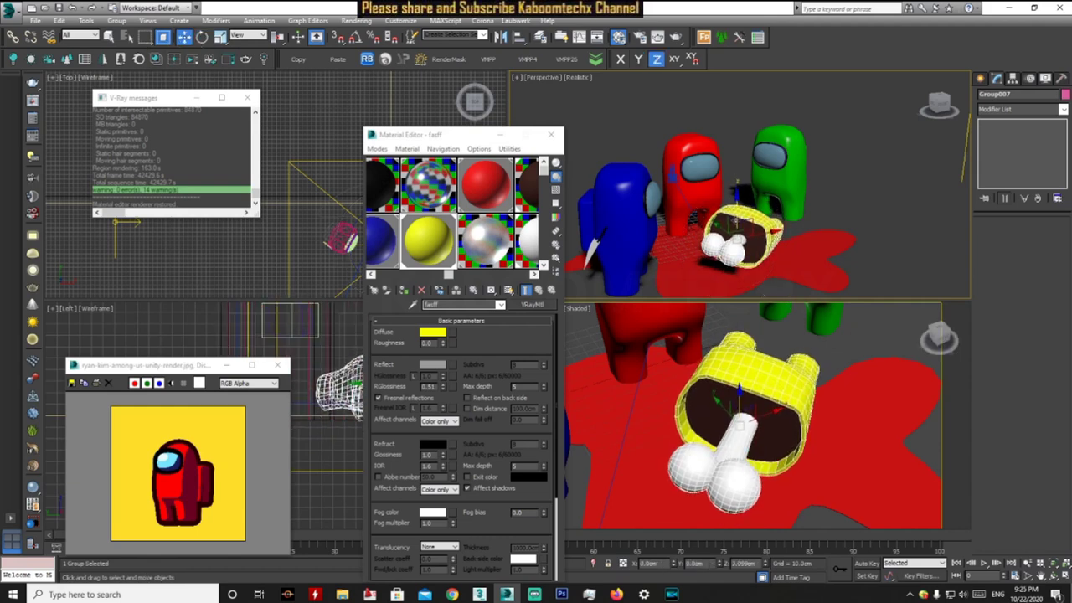
{"action": "left_click", "coordinate": [203, 37]}
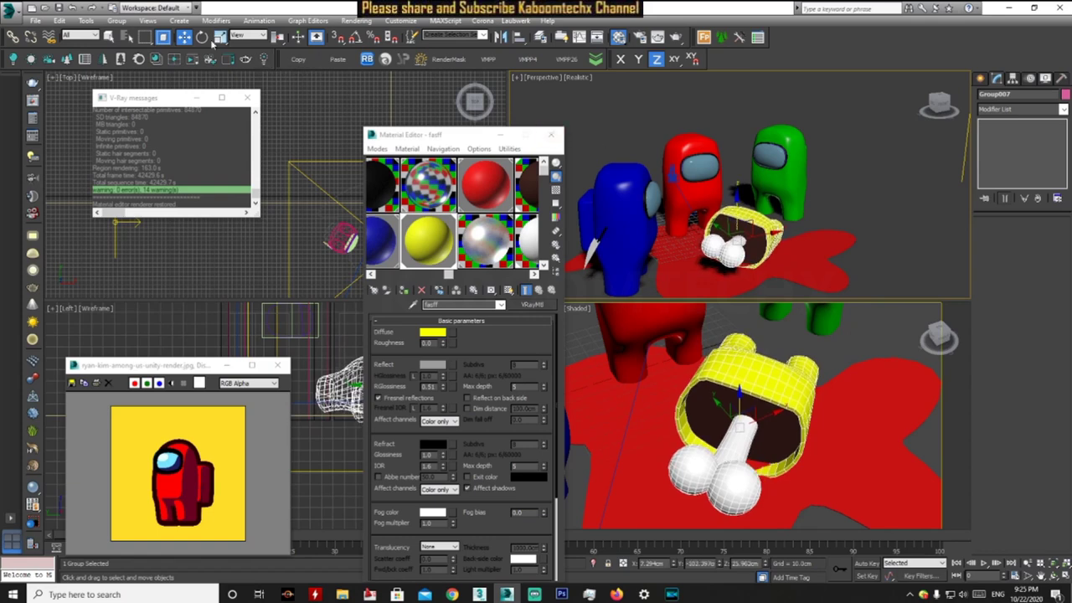
{"action": "left_click_drag", "start_coordinate": [727, 211], "coordinate": [725, 203]}
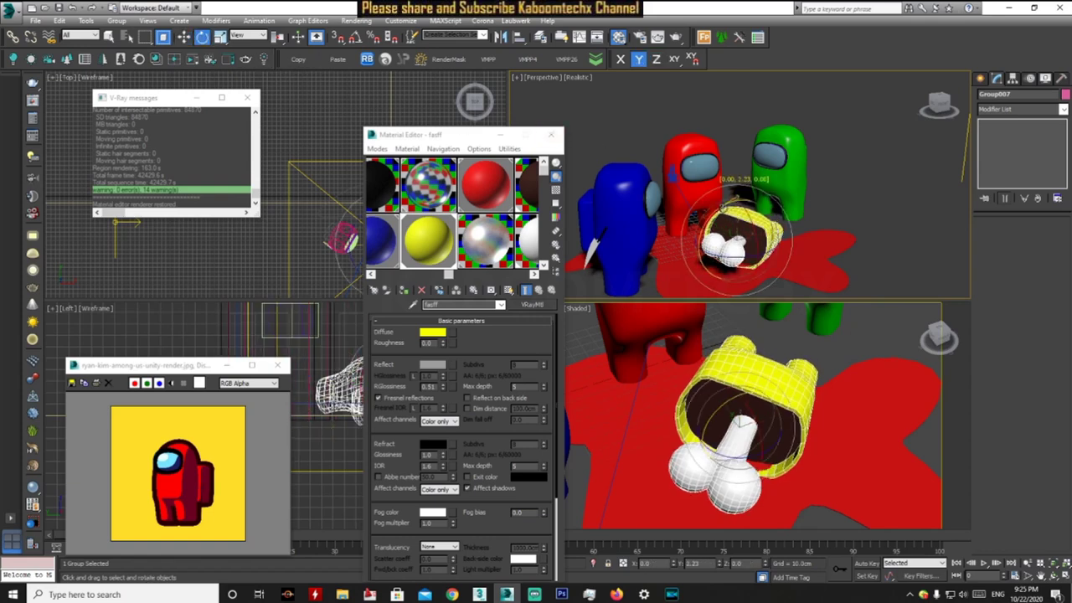
{"action": "left_click", "coordinate": [890, 268]}
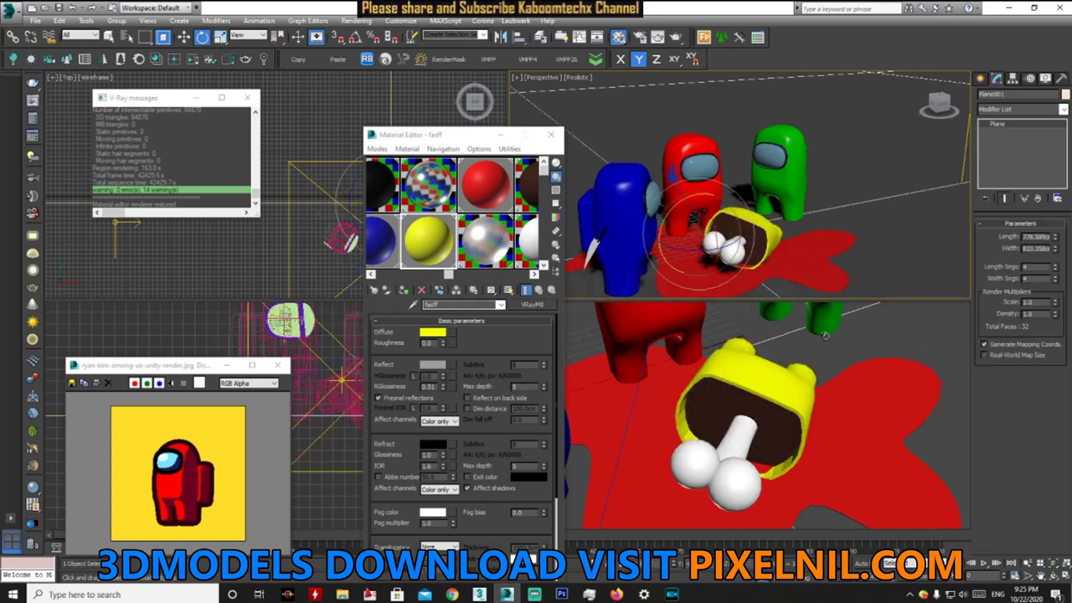
{"action": "scroll", "coordinate": [828, 338], "scroll_direction": "down", "scroll_amount": 3}
{"action": "left_click", "coordinate": [824, 441]}
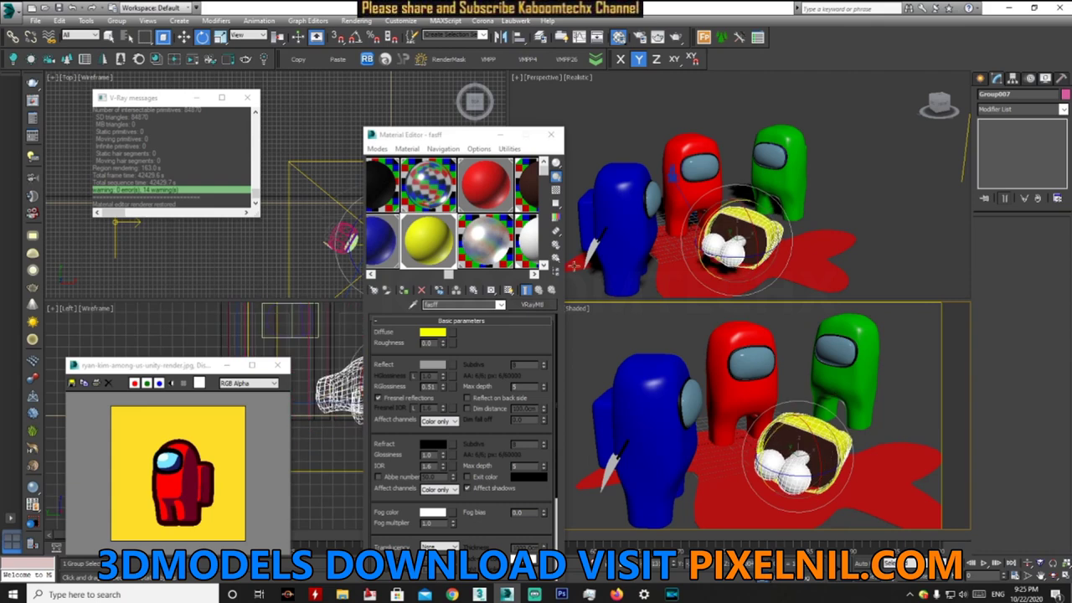
{"action": "left_click", "coordinate": [185, 37]}
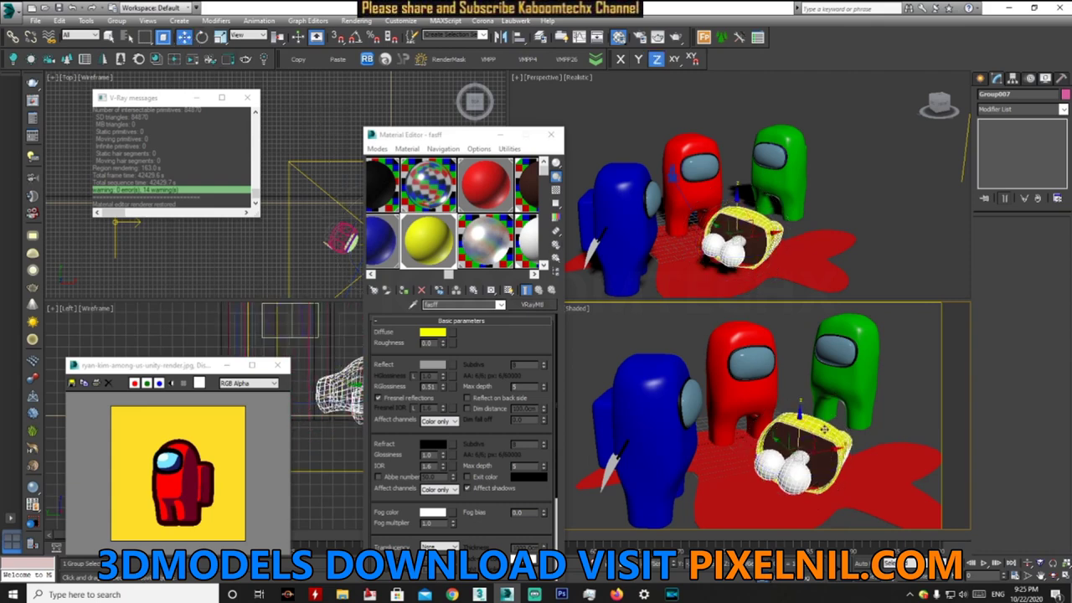
{"action": "left_click_drag", "start_coordinate": [824, 428], "coordinate": [795, 460]}
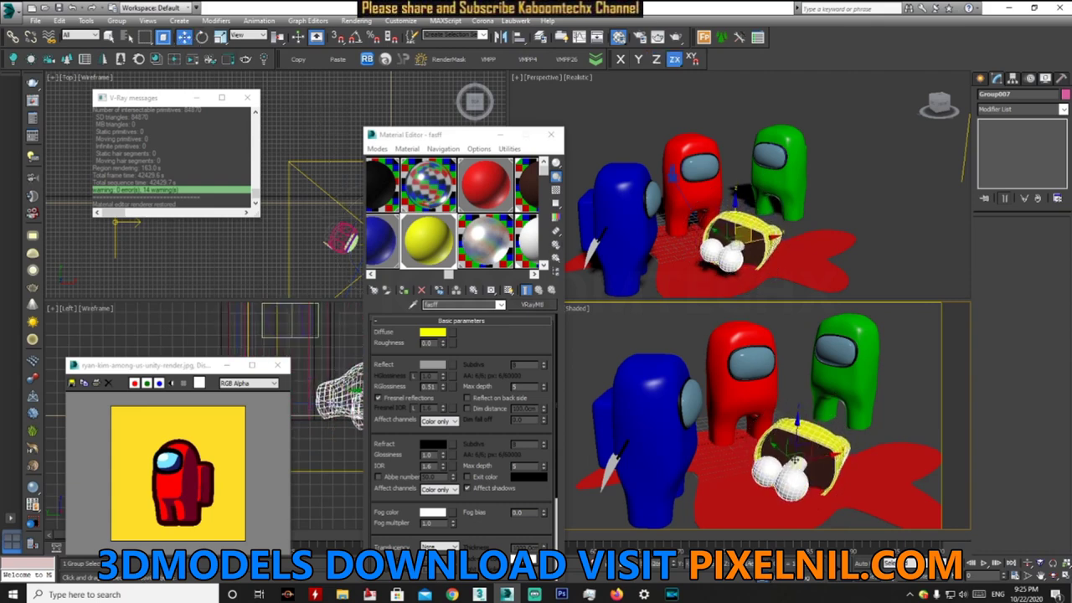
- Slide the puddle right and toward the front, and set up a Y-axis mirror
{"action": "left_click", "coordinate": [740, 461]}
{"action": "left_click_drag", "start_coordinate": [840, 477], "coordinate": [839, 479]}
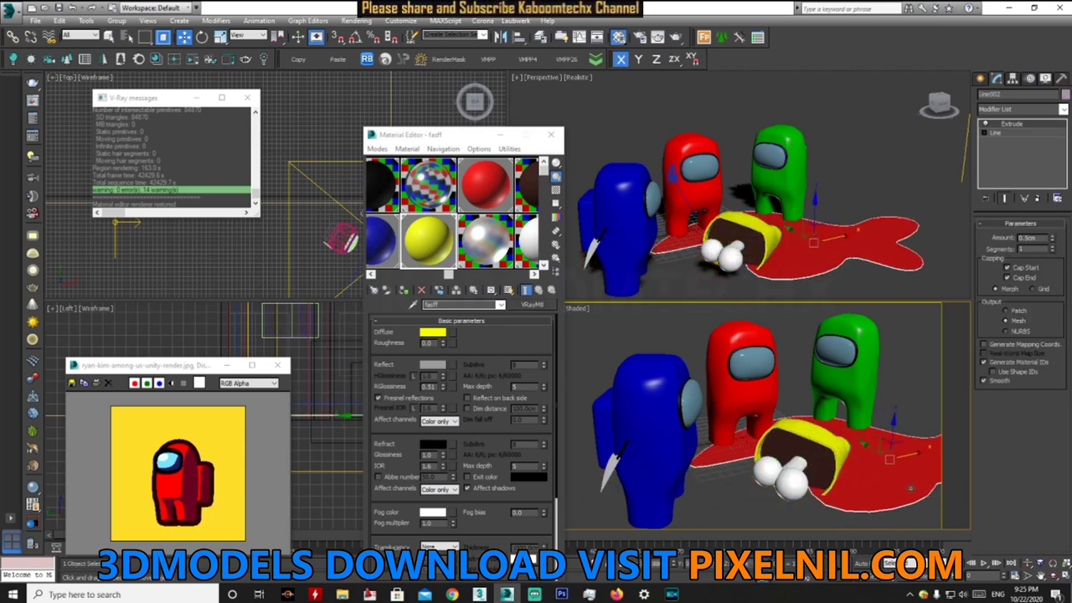
{"action": "left_click_drag", "start_coordinate": [826, 472], "coordinate": [842, 513]}
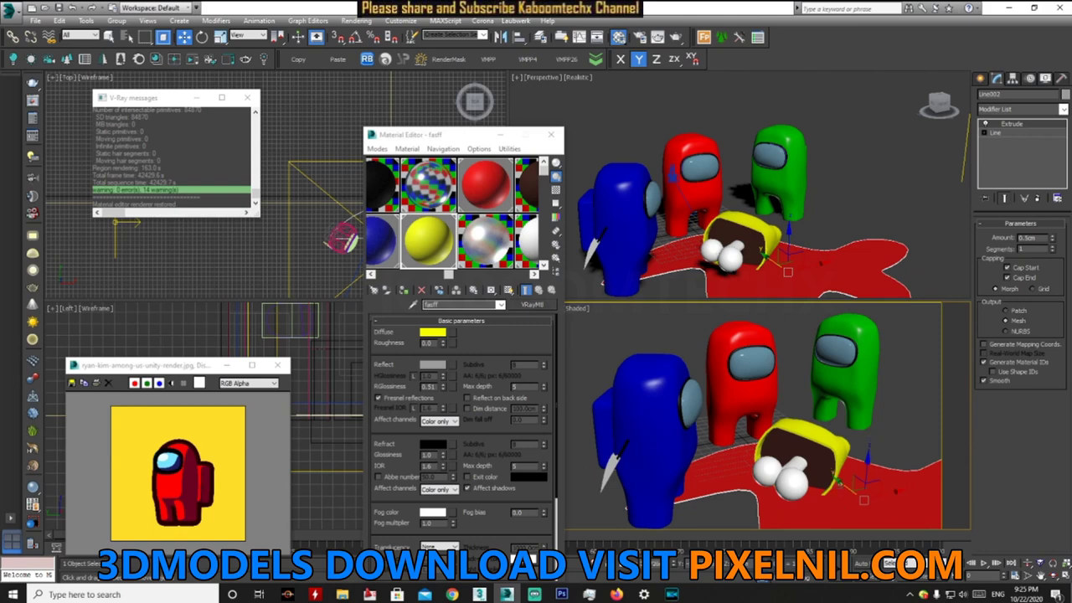
{"action": "left_click", "coordinate": [829, 466]}
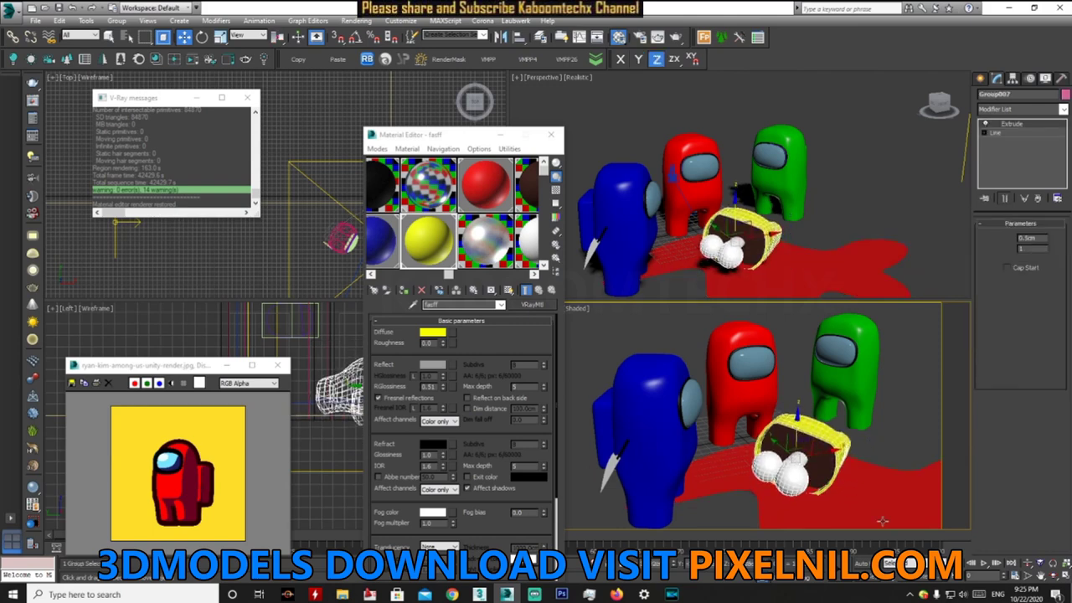
{"action": "left_click", "coordinate": [883, 521]}
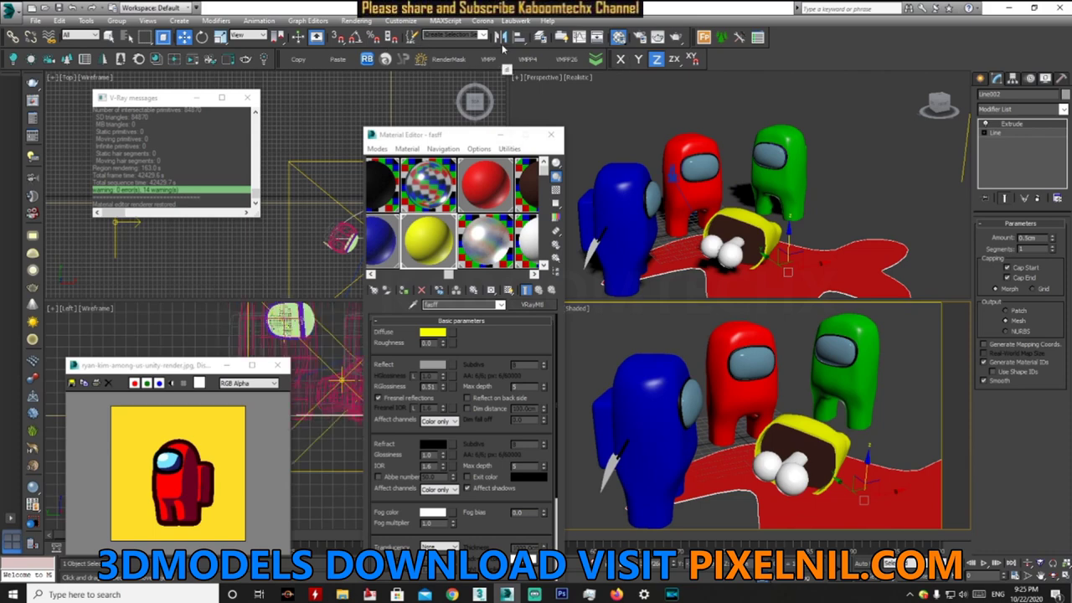
{"action": "left_click", "coordinate": [500, 37]}
{"action": "left_click", "coordinate": [515, 243]}
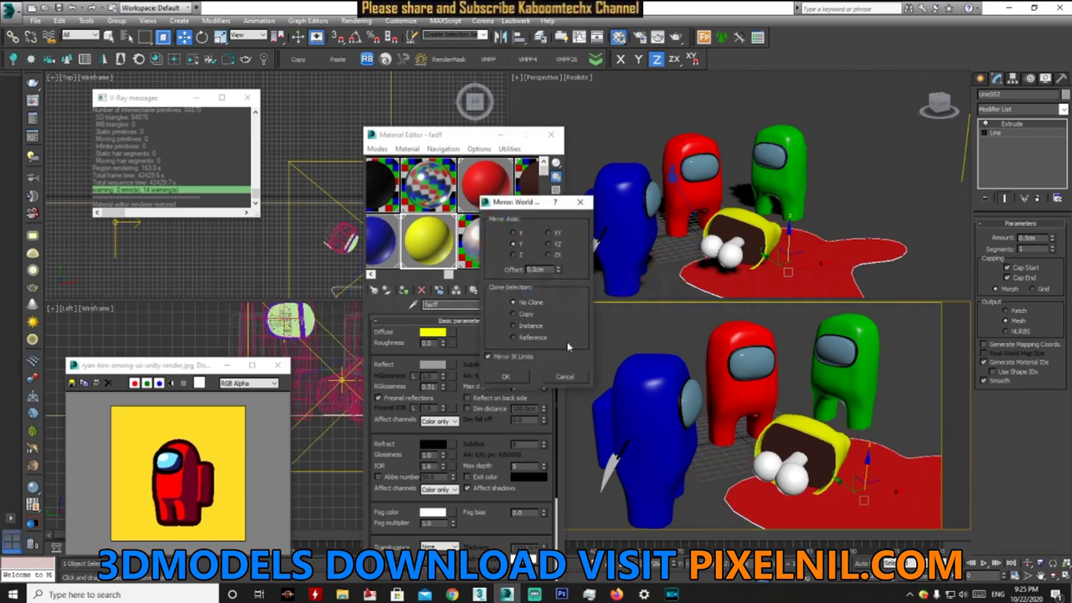
- Mirror the puddle along Y, reposition it, and scale it down
{"action": "left_click", "coordinate": [505, 376]}
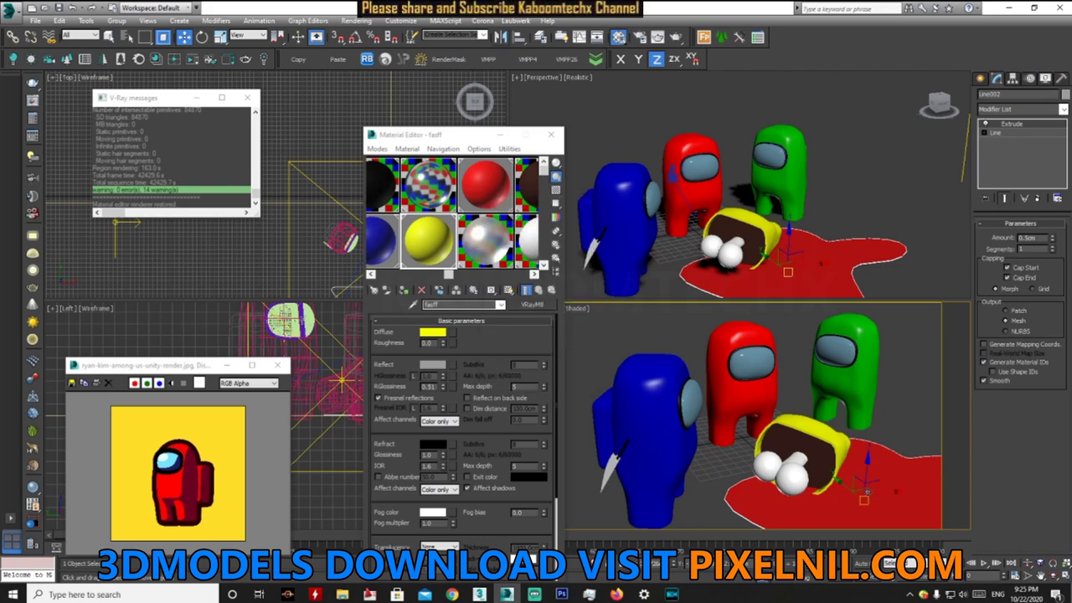
{"action": "left_click_drag", "start_coordinate": [864, 499], "coordinate": [868, 490]}
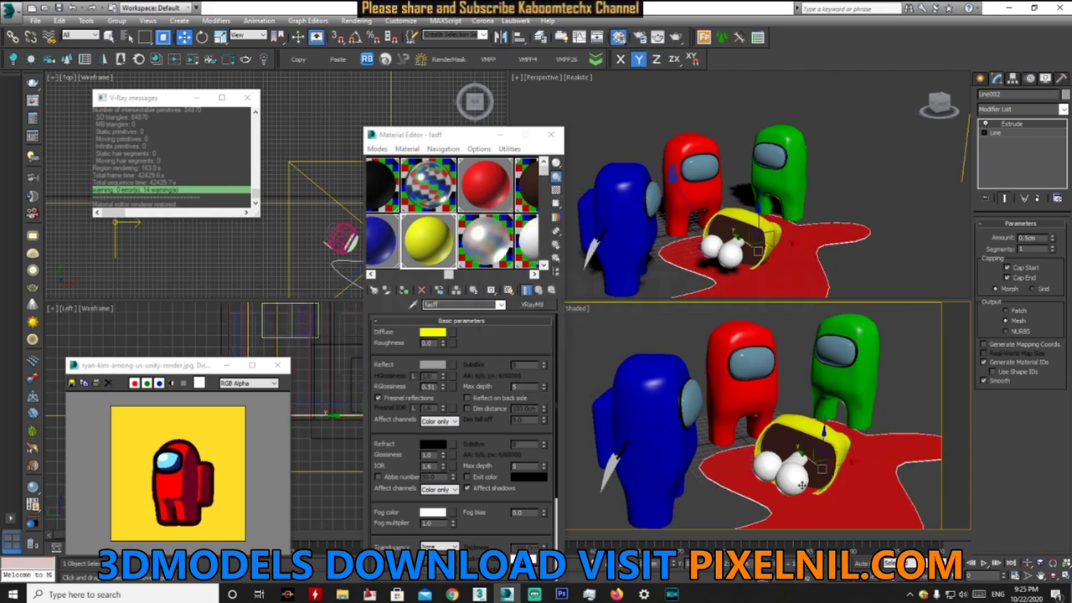
{"action": "left_click_drag", "start_coordinate": [827, 448], "coordinate": [822, 491]}
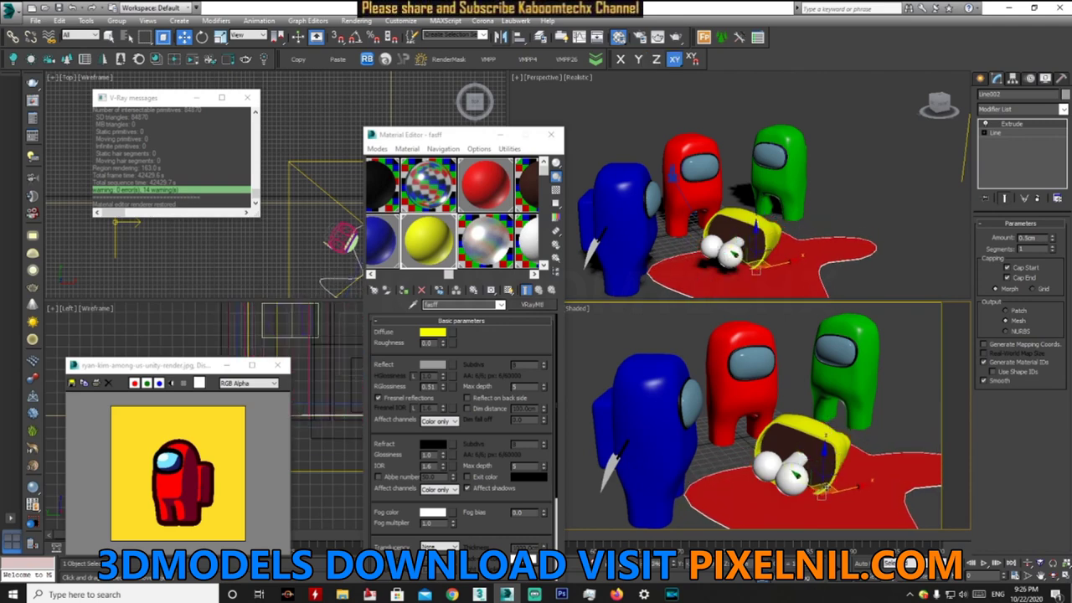
{"action": "key", "text": "r"}
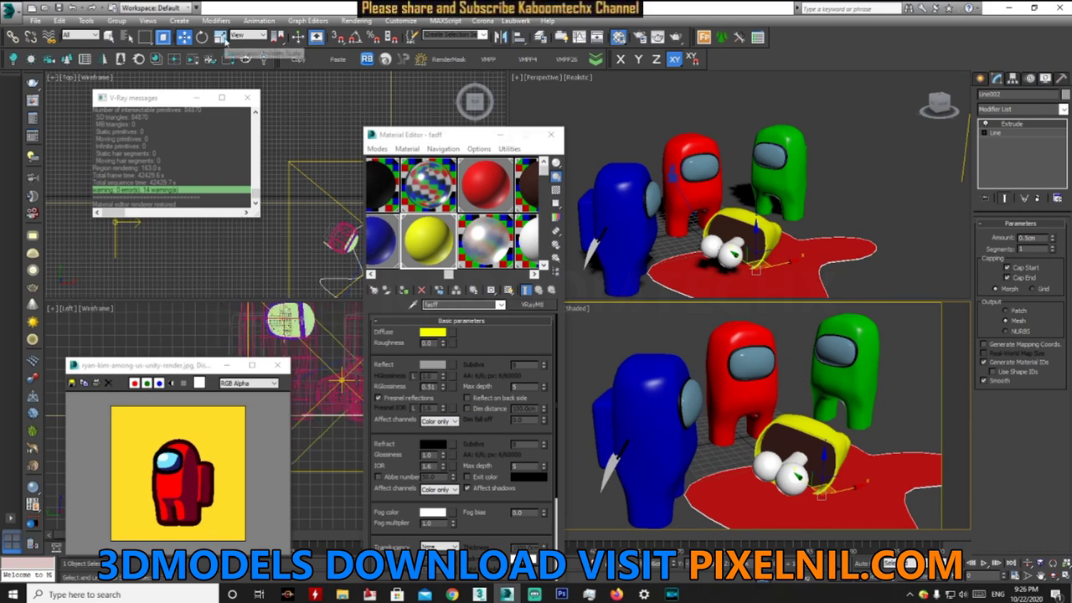
{"action": "mouse_move", "coordinate": [816, 496]}
{"action": "left_mouse_down"}
{"action": "mouse_move", "coordinate": [820, 522]}
{"action": "mouse_move", "coordinate": [854, 29]}
{"action": "mouse_move", "coordinate": [788, 401]}
{"action": "left_mouse_up"}
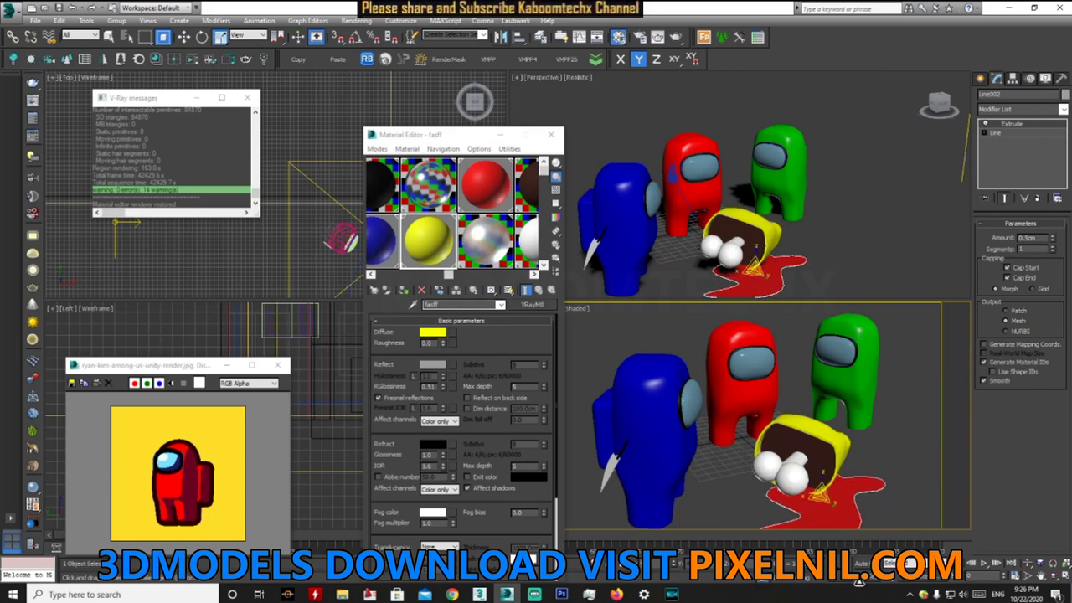
- Rotate the puddle about Z to pool under the body half, then start a V-Ray render
{"action": "left_click", "coordinate": [203, 37]}
{"action": "left_click_drag", "start_coordinate": [839, 538], "coordinate": [751, 500]}
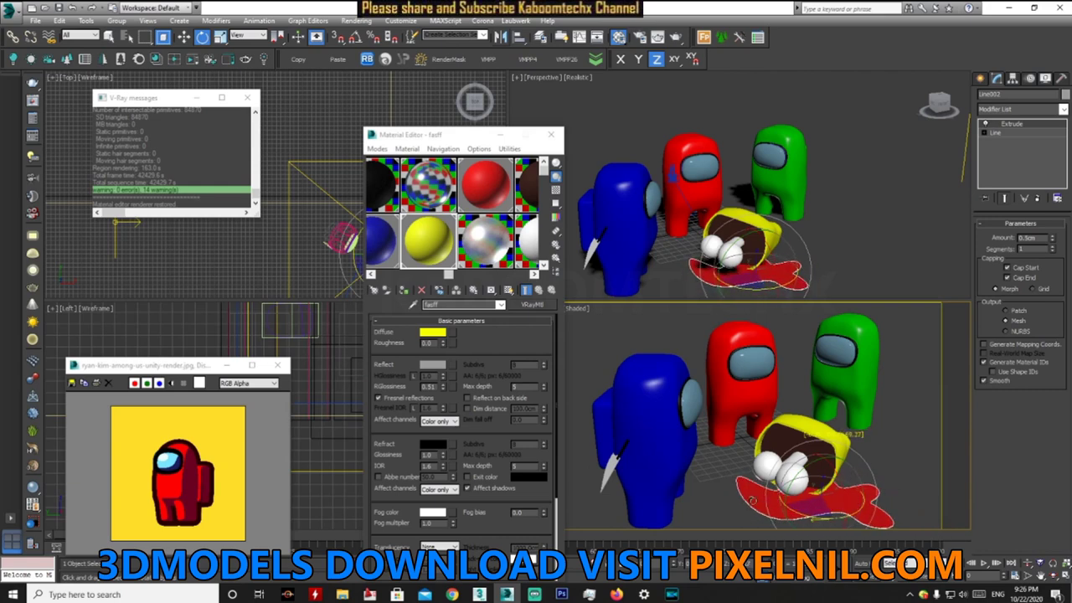
{"action": "left_click_drag", "start_coordinate": [752, 499], "coordinate": [753, 504]}
{"action": "left_click", "coordinate": [930, 397]}
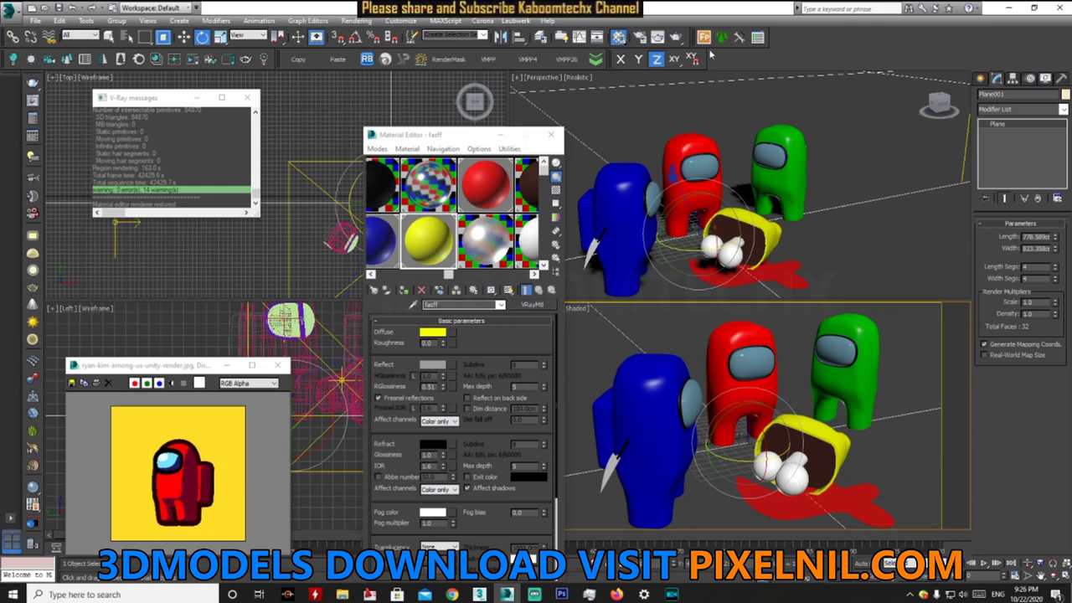
{"action": "key", "text": "shift+q"}
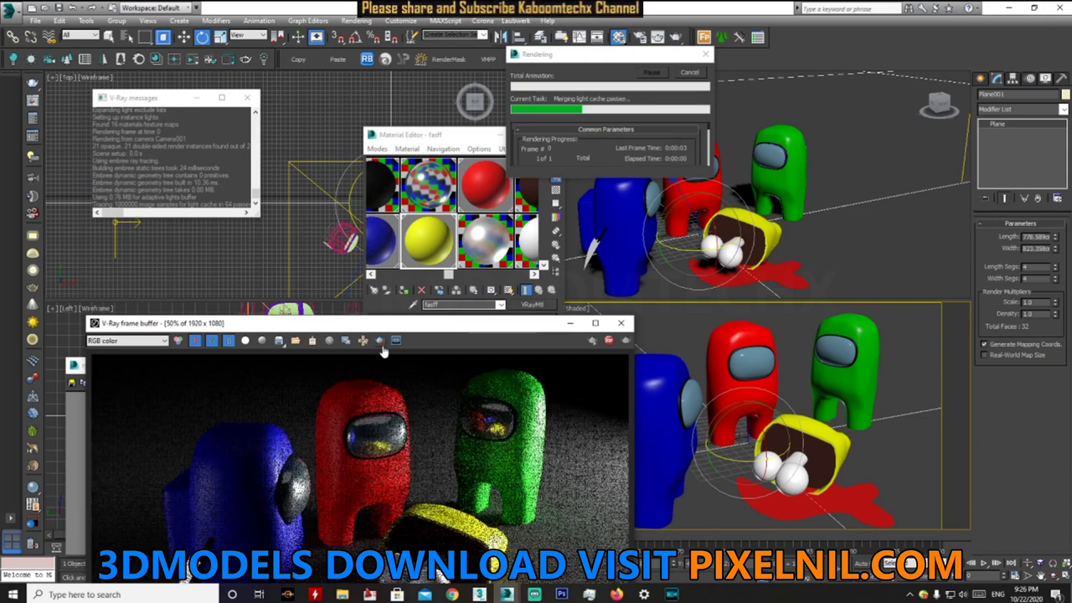
- Restart the V-Ray render at 960x540, then try moving the puddle and undo it
{"action": "left_click_drag", "start_coordinate": [375, 323], "coordinate": [371, 119]}
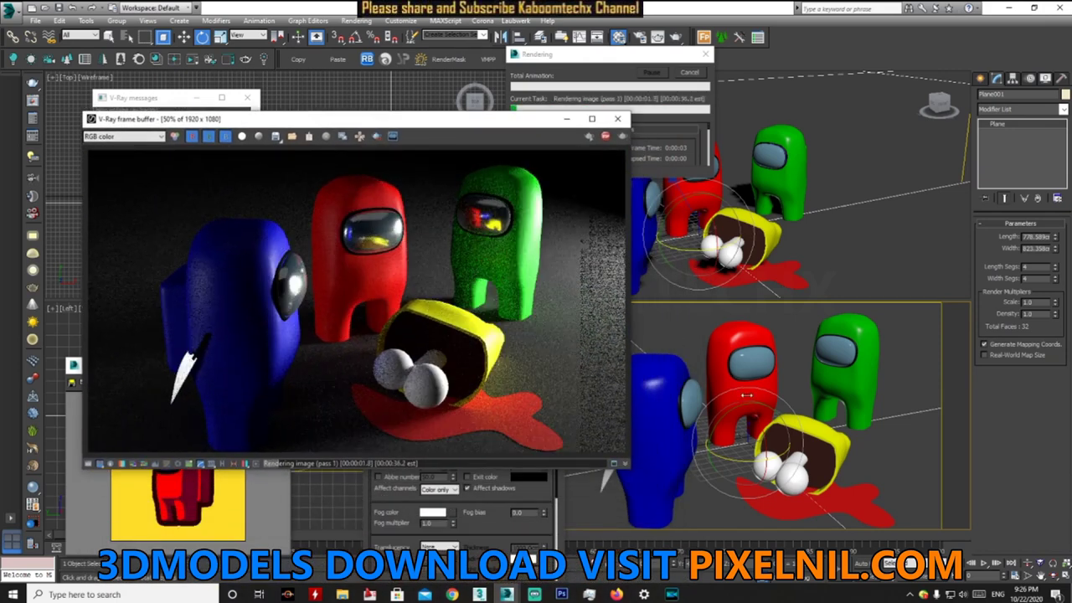
{"action": "left_click", "coordinate": [679, 73]}
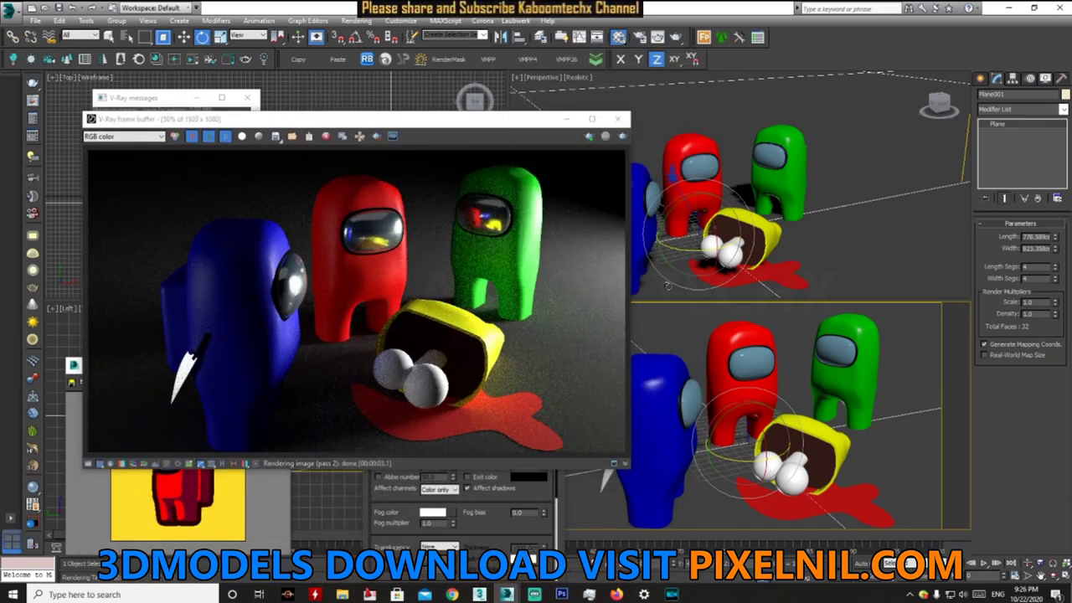
{"action": "left_click", "coordinate": [589, 137]}
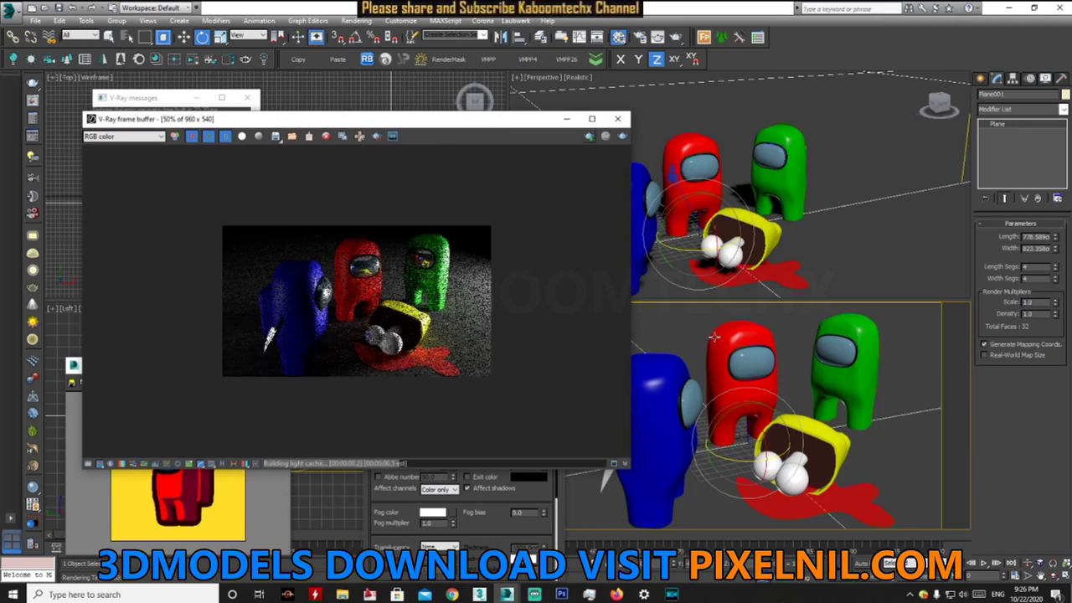
{"action": "left_click", "coordinate": [858, 508]}
{"action": "left_click", "coordinate": [184, 37]}
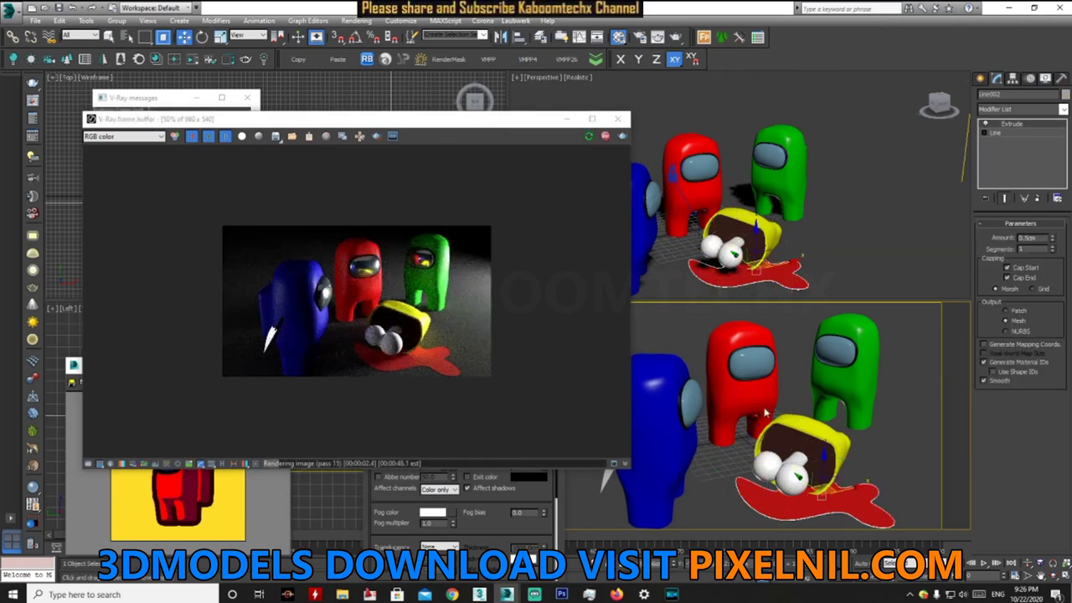
{"action": "left_click_drag", "start_coordinate": [821, 466], "coordinate": [822, 471]}
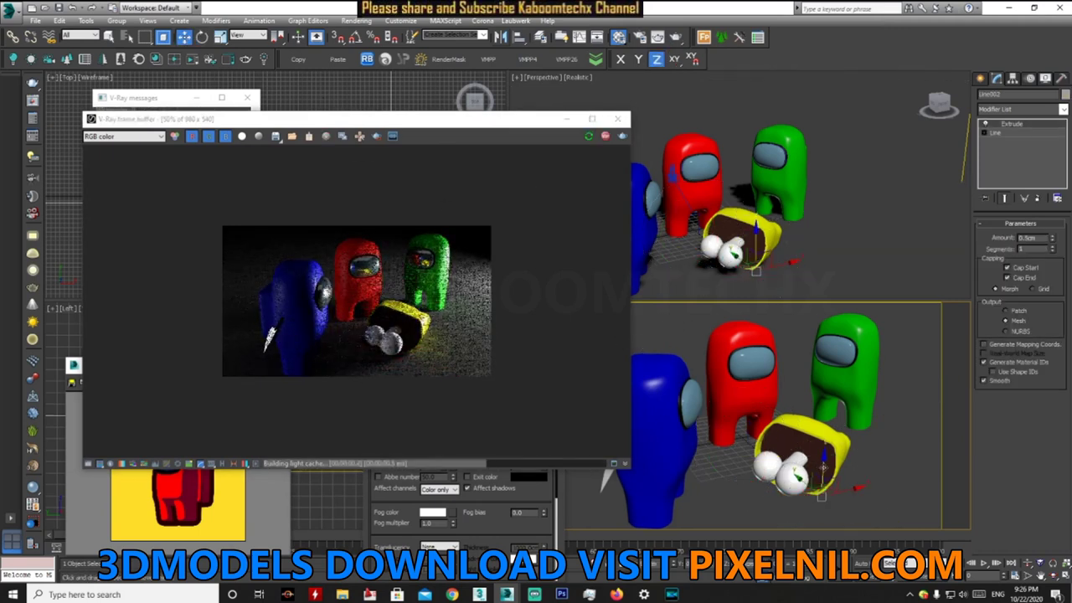
{"action": "key", "text": "ctrl+z"}
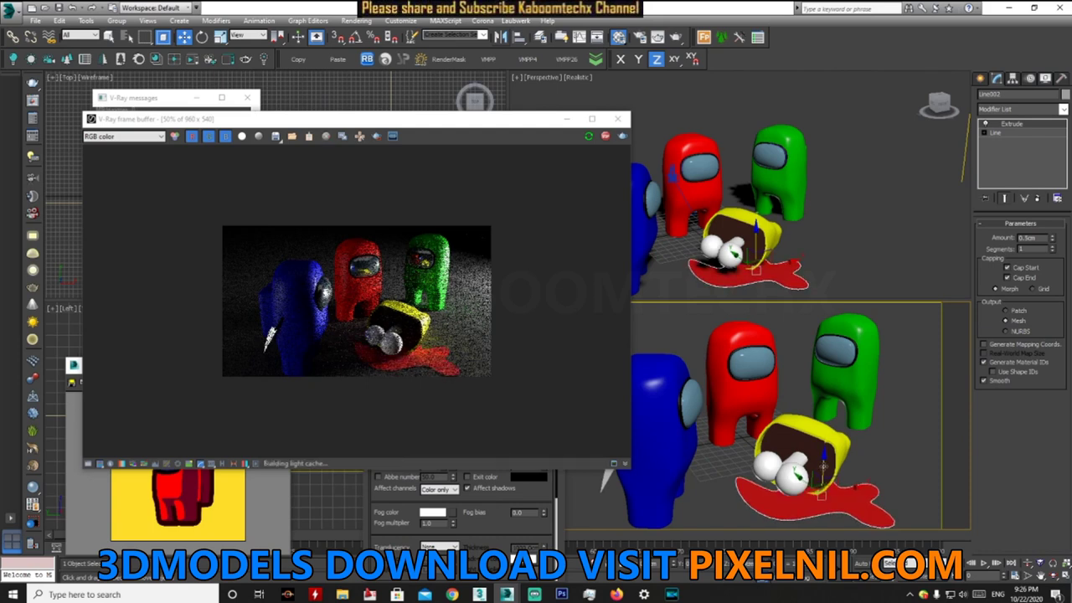
- Set the puddle's Z position to -0.023cm in the Transform Type-In
{"action": "left_click_drag", "start_coordinate": [822, 466], "coordinate": [825, 471]}
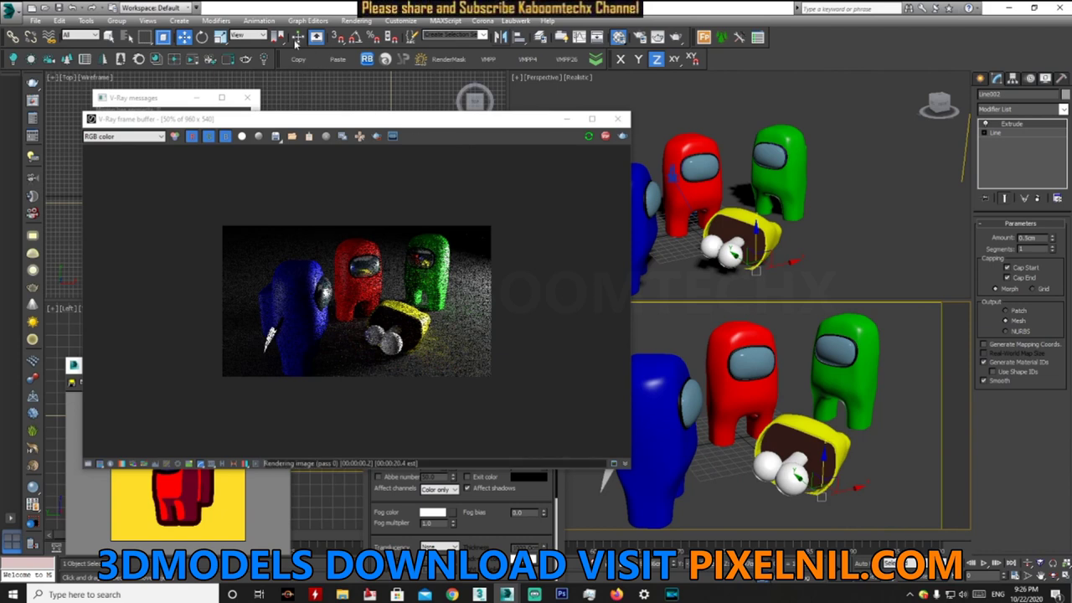
{"action": "key", "text": "F12"}
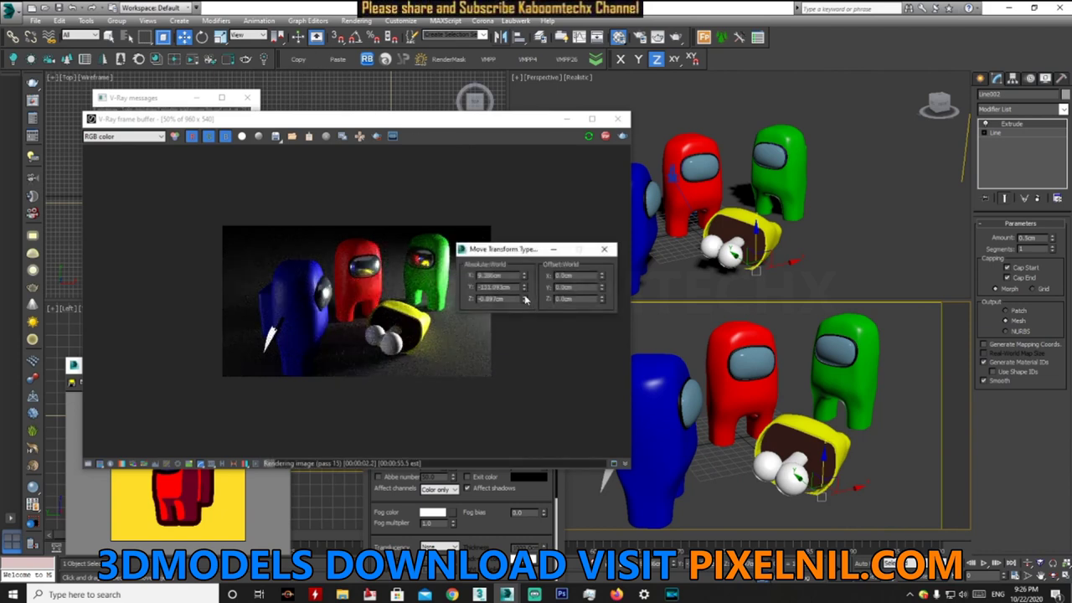
{"action": "left_click_drag", "start_coordinate": [525, 299], "coordinate": [534, 303]}
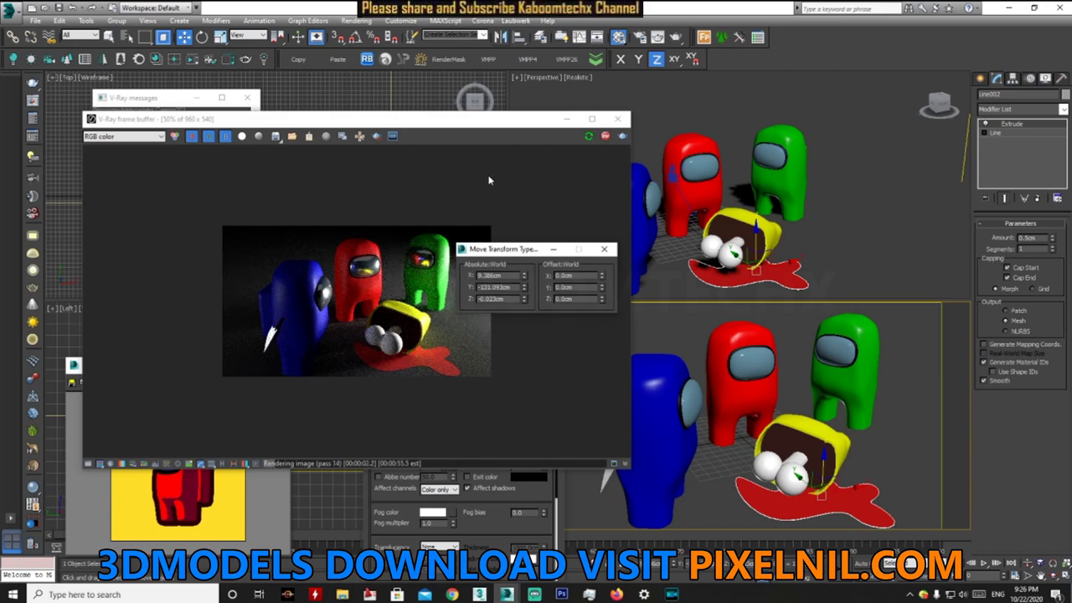
{"action": "left_click", "coordinate": [618, 40]}
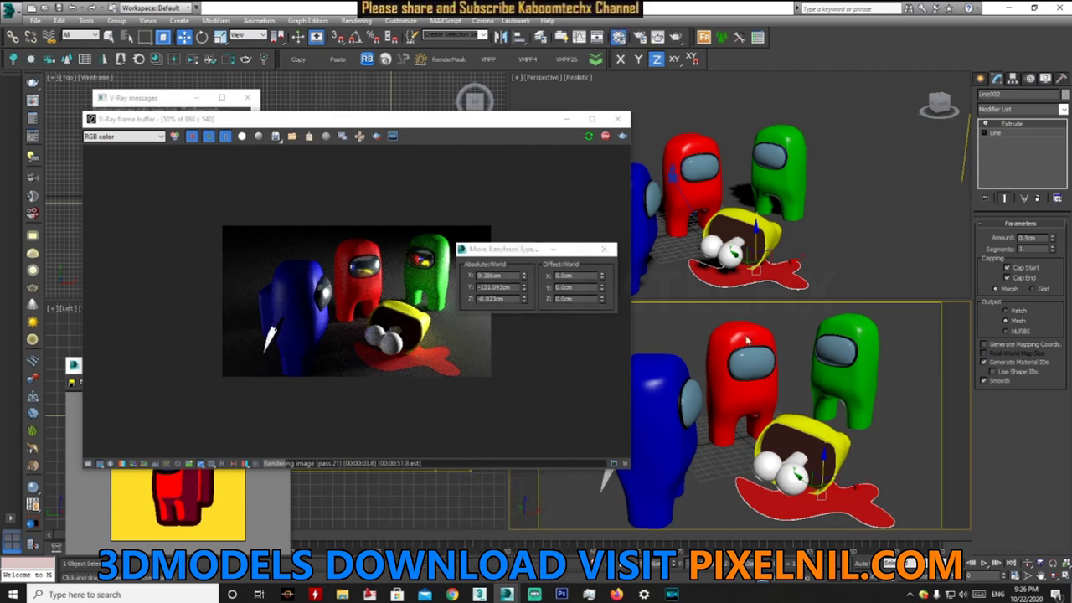
{"action": "key", "text": "m"}
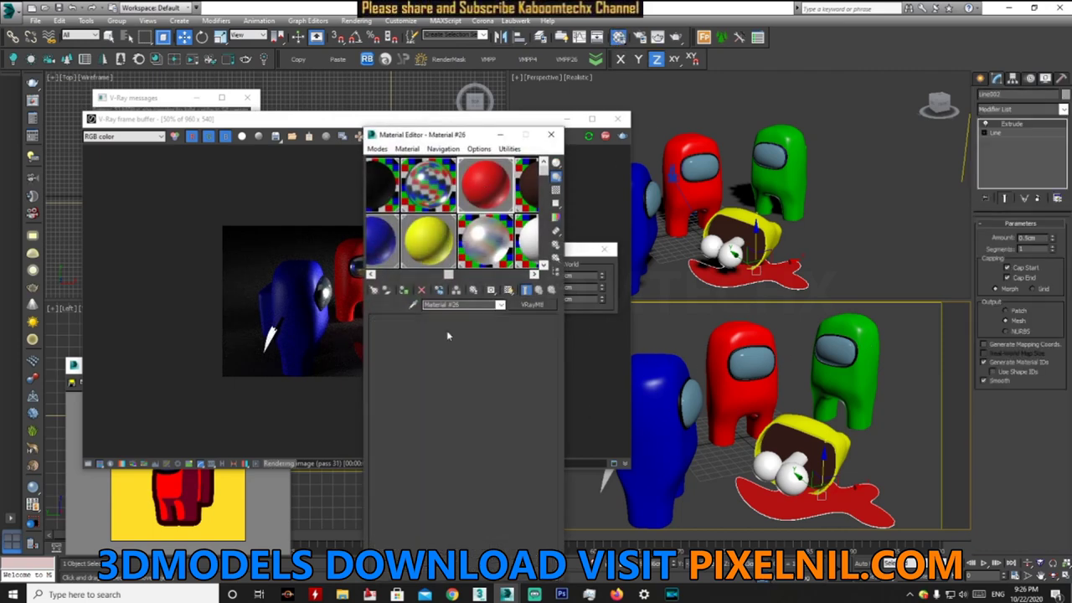
- Pick up the puddle's dadasd material and darken its diffuse red to about 73
{"action": "left_click", "coordinate": [414, 305]}
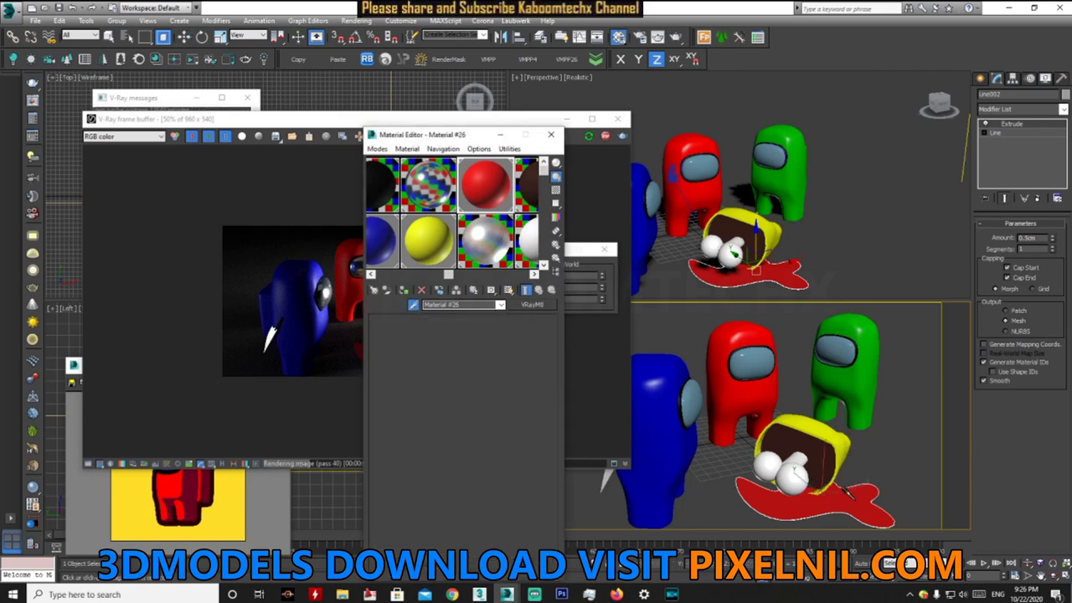
{"action": "left_click_drag", "start_coordinate": [435, 139], "coordinate": [691, 132]}
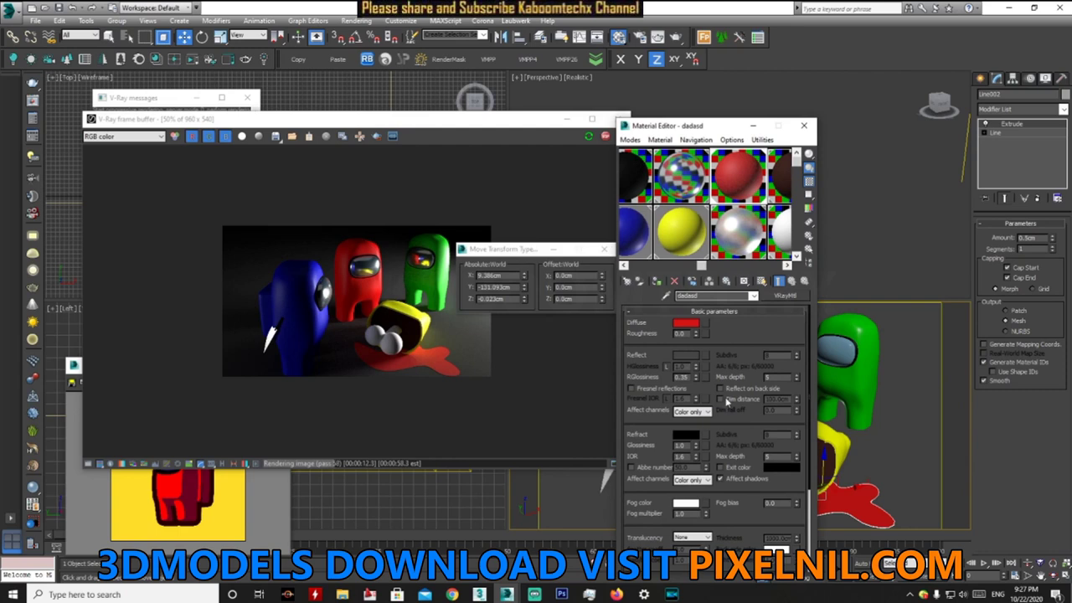
{"action": "left_click", "coordinate": [688, 325]}
{"action": "left_click_drag", "start_coordinate": [405, 148], "coordinate": [390, 144]}
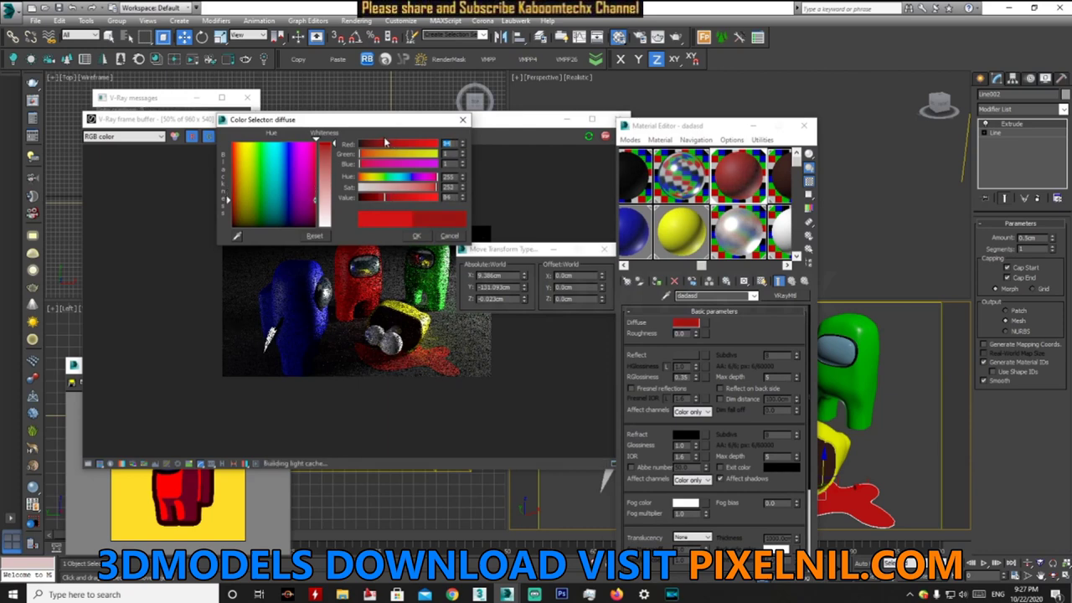
{"action": "left_click_drag", "start_coordinate": [390, 144], "coordinate": [384, 142]}
{"action": "left_click_drag", "start_coordinate": [384, 143], "coordinate": [368, 142]}
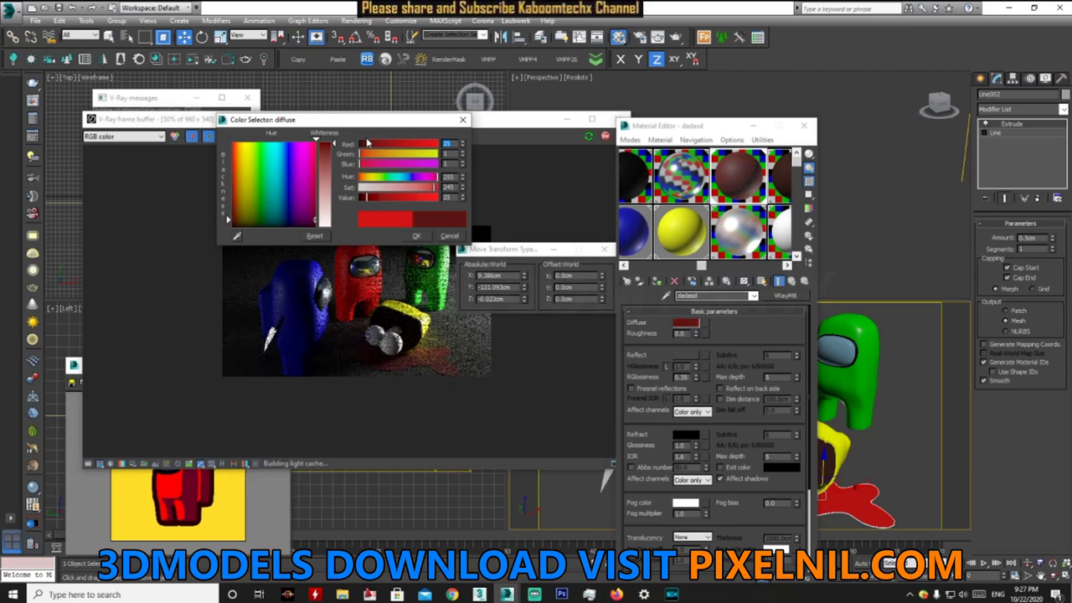
{"action": "left_click_drag", "start_coordinate": [368, 142], "coordinate": [388, 144]}
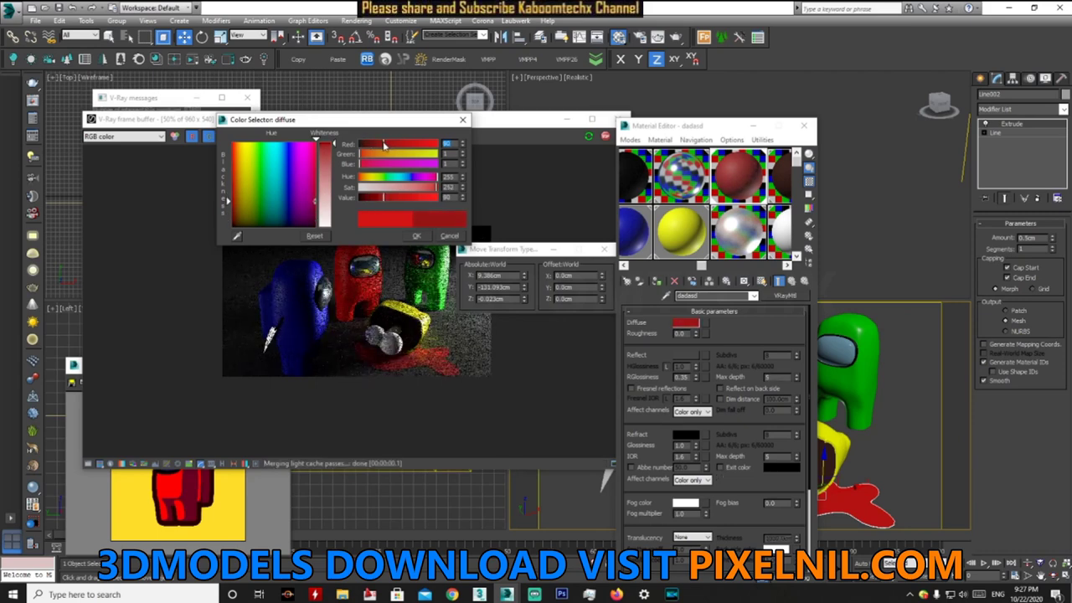
{"action": "left_click_drag", "start_coordinate": [388, 144], "coordinate": [382, 145]}
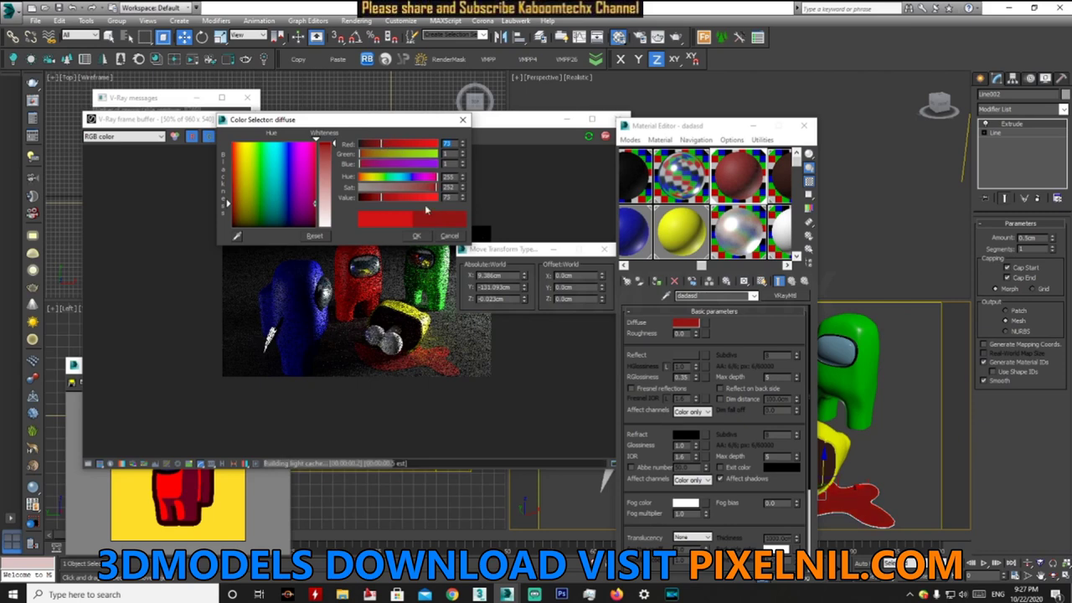
{"action": "left_click", "coordinate": [418, 236]}
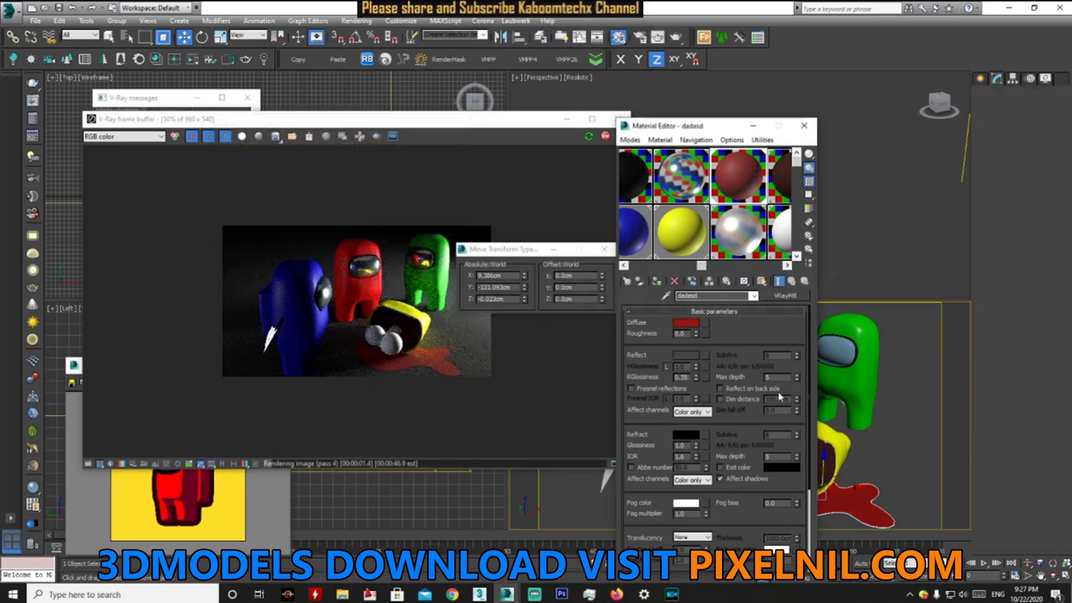
- Copy the diffuse red onto Reflect and raise reflection glossiness to 0.58
{"action": "left_click", "coordinate": [685, 358]}
{"action": "left_click_drag", "start_coordinate": [334, 160], "coordinate": [334, 153]}
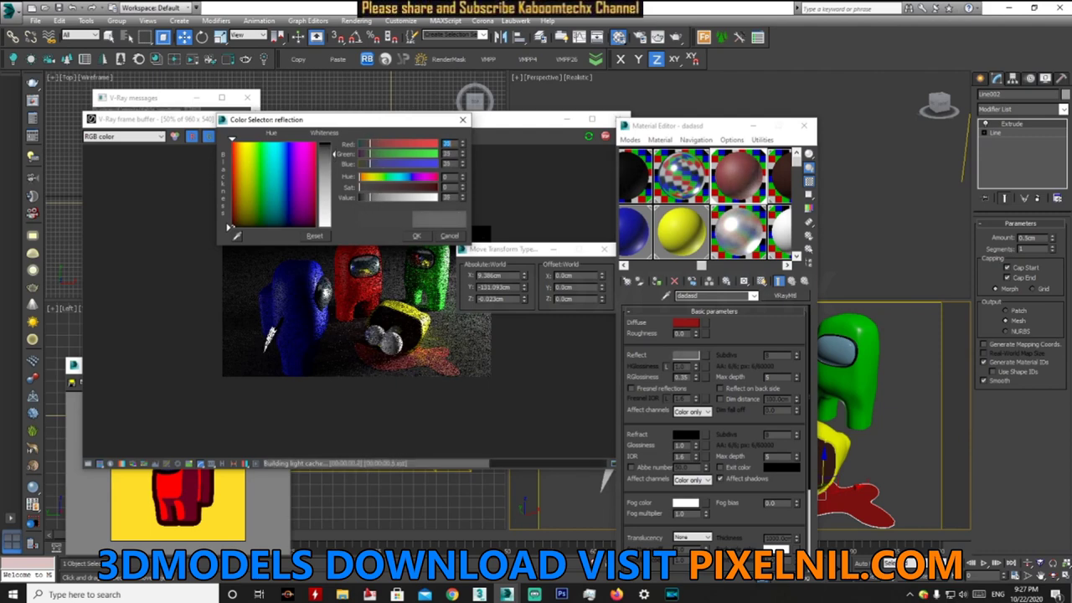
{"action": "left_click_drag", "start_coordinate": [334, 154], "coordinate": [334, 147]}
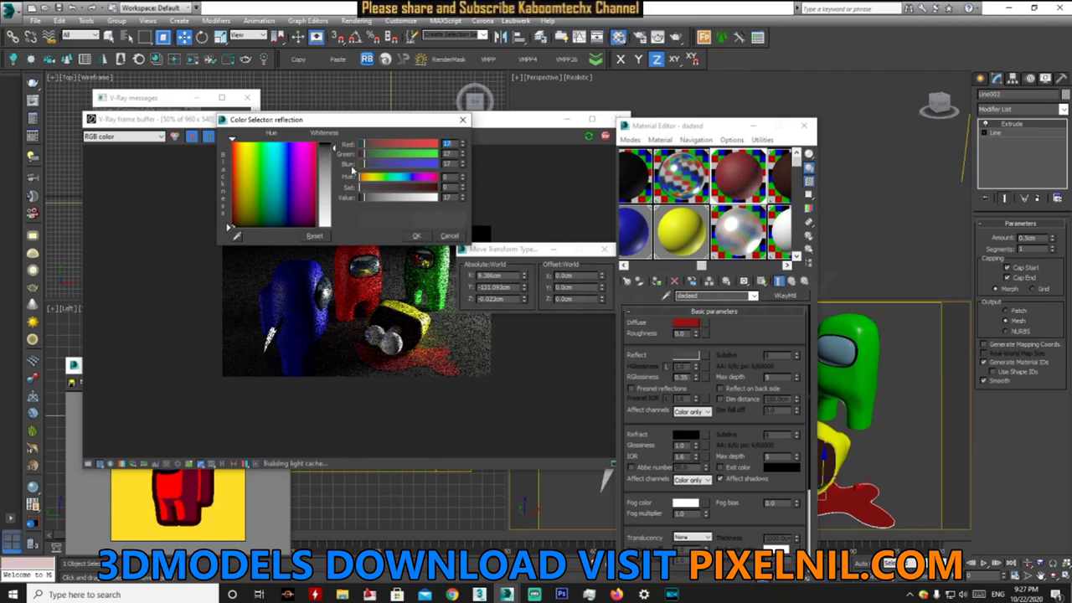
{"action": "left_click", "coordinate": [416, 235]}
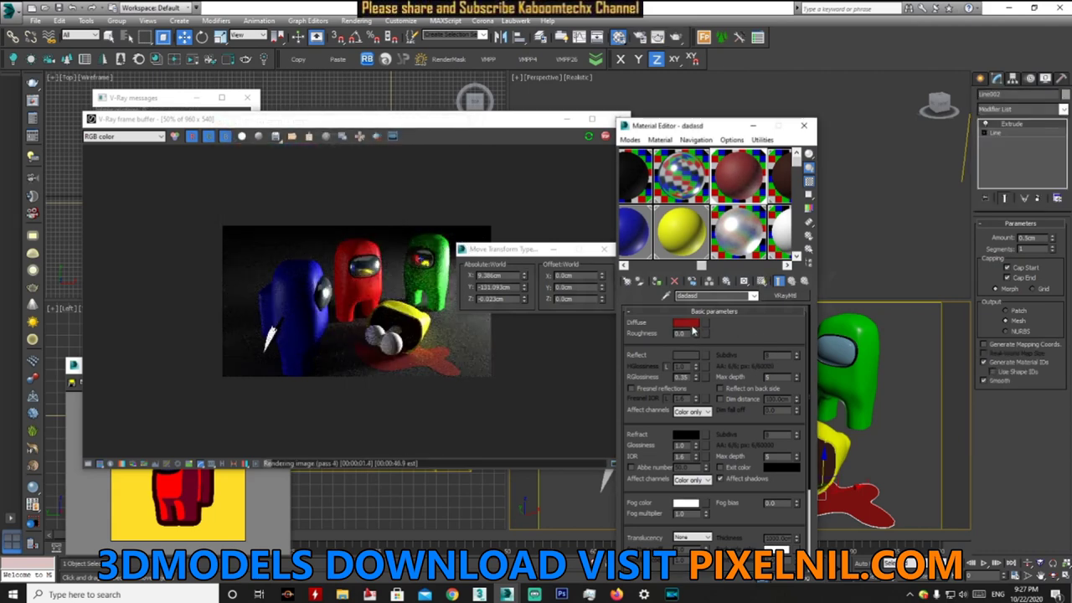
{"action": "left_click_drag", "start_coordinate": [685, 323], "coordinate": [687, 355]}
{"action": "left_click", "coordinate": [711, 359]}
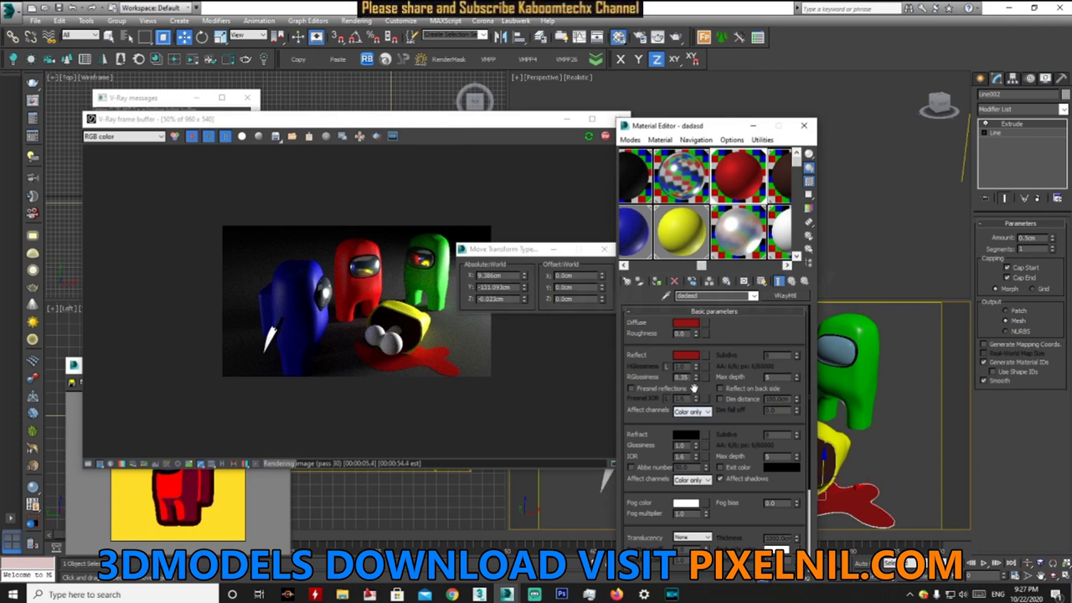
{"action": "left_click_drag", "start_coordinate": [695, 378], "coordinate": [696, 366]}
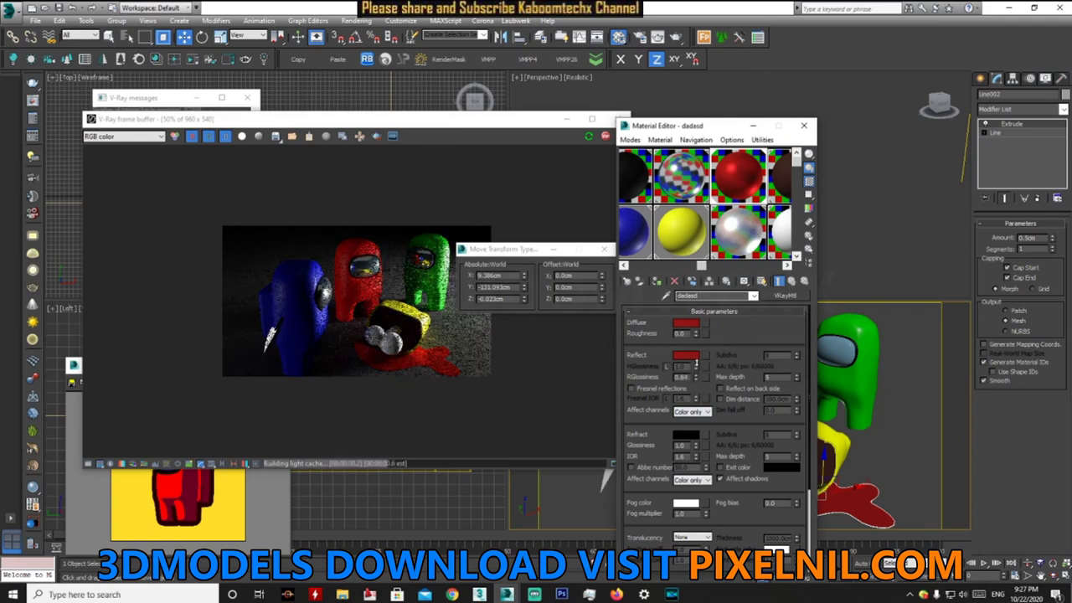
{"action": "left_click_drag", "start_coordinate": [695, 365], "coordinate": [706, 366]}
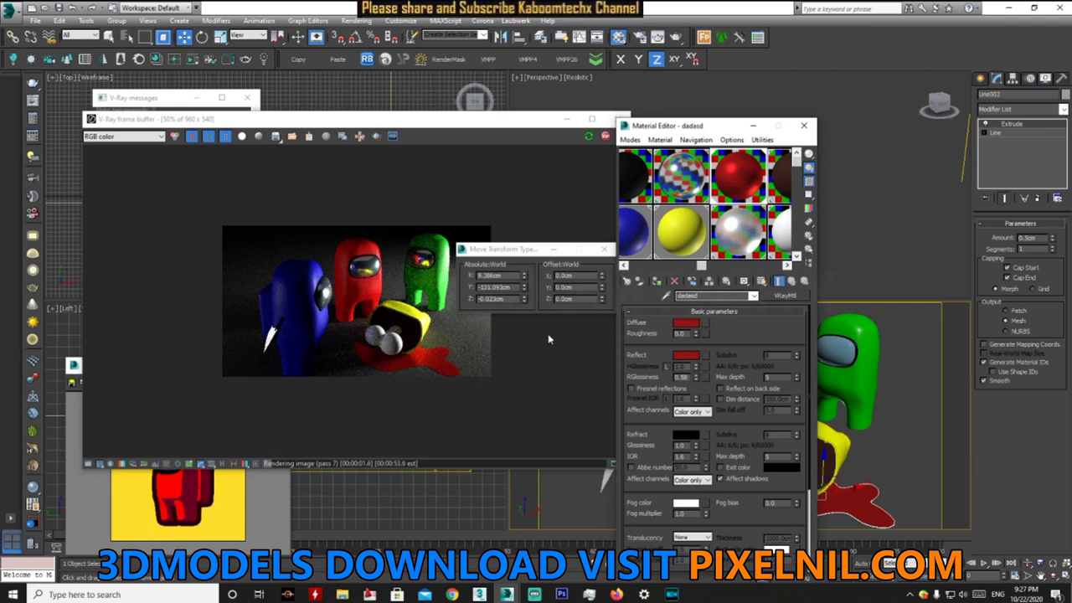
{"action": "scroll", "coordinate": [429, 352], "scroll_direction": "up", "scroll_amount": 1}
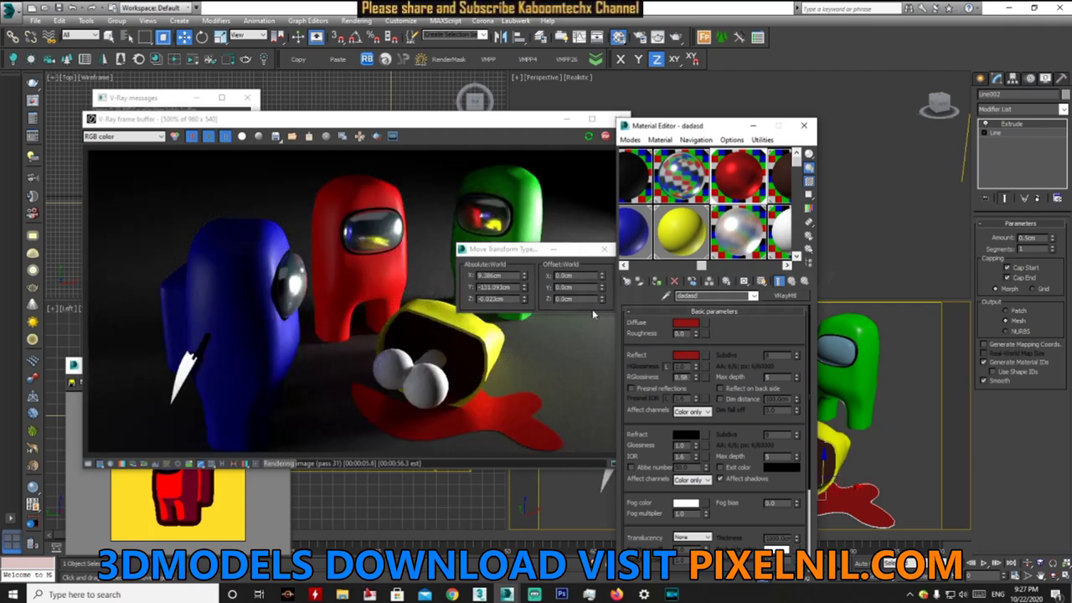
- Try puddle Z values of -0.02, -0.01, -0.05 and -0.08cm, settling on -0.2cm
{"action": "left_click", "coordinate": [501, 299]}
{"action": "type", "text": "-0.020"}
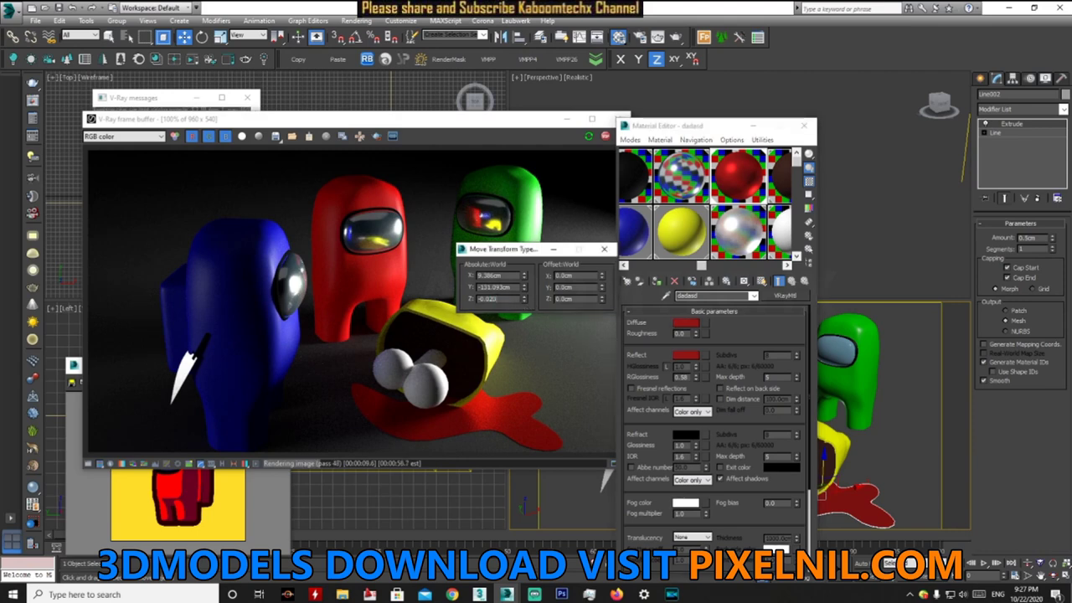
{"action": "key", "text": "Return"}
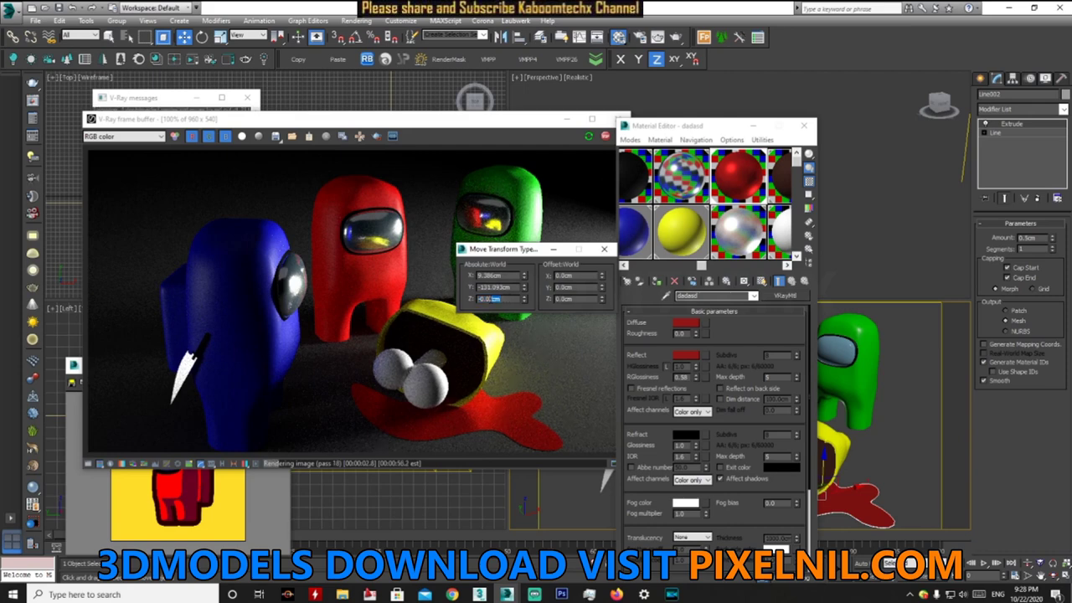
{"action": "key", "text": "Return"}
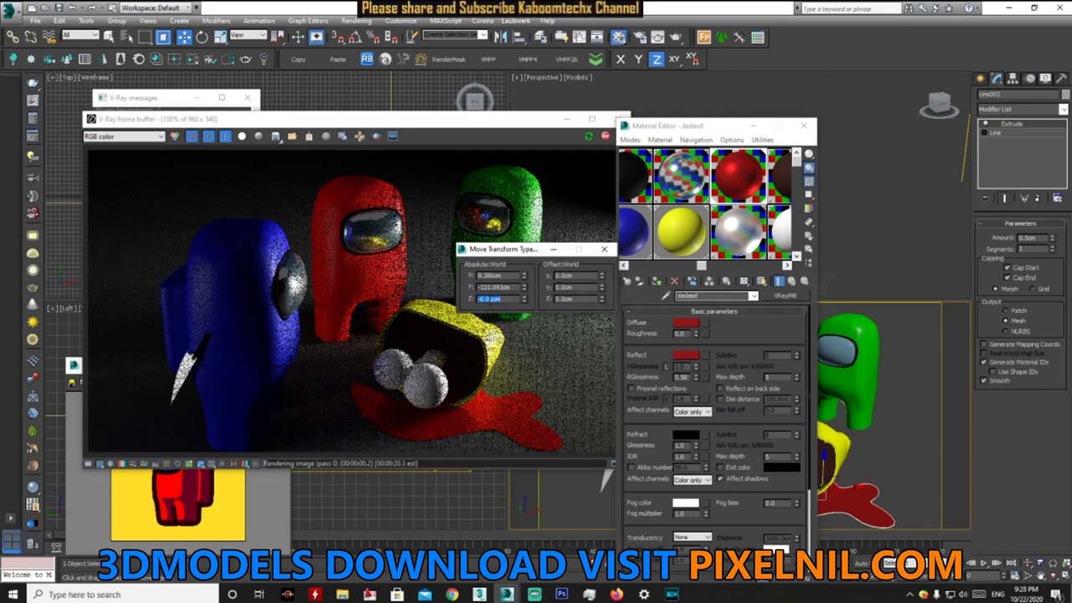
{"action": "left_click", "coordinate": [523, 301]}
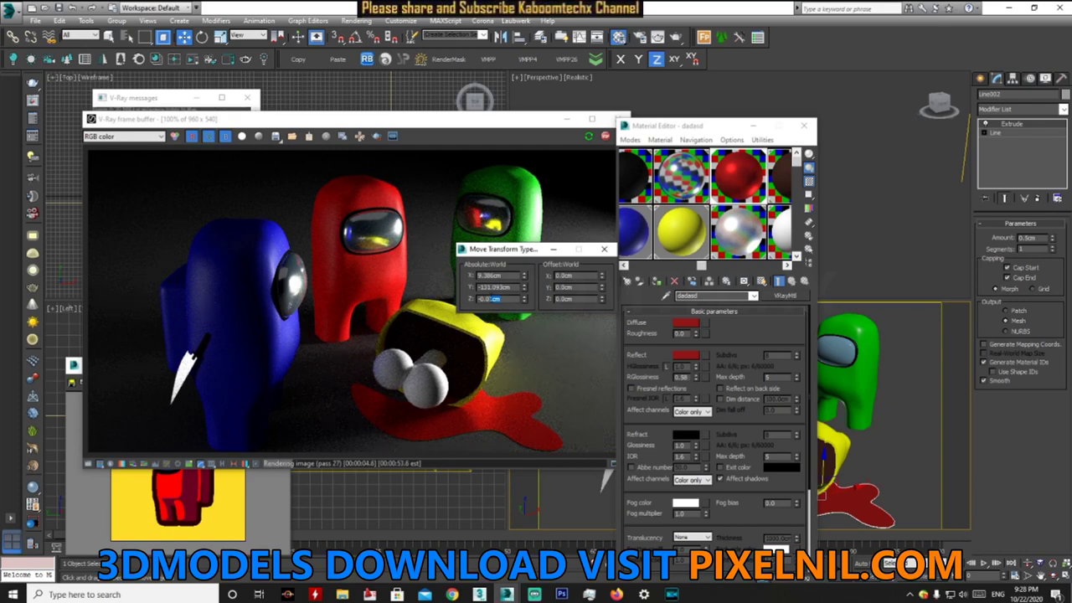
{"action": "key", "text": "Return"}
{"action": "type", "text": "8"}
{"action": "key", "text": "Return"}
{"action": "type", "text": "-0.2"}
{"action": "key", "text": "Return"}
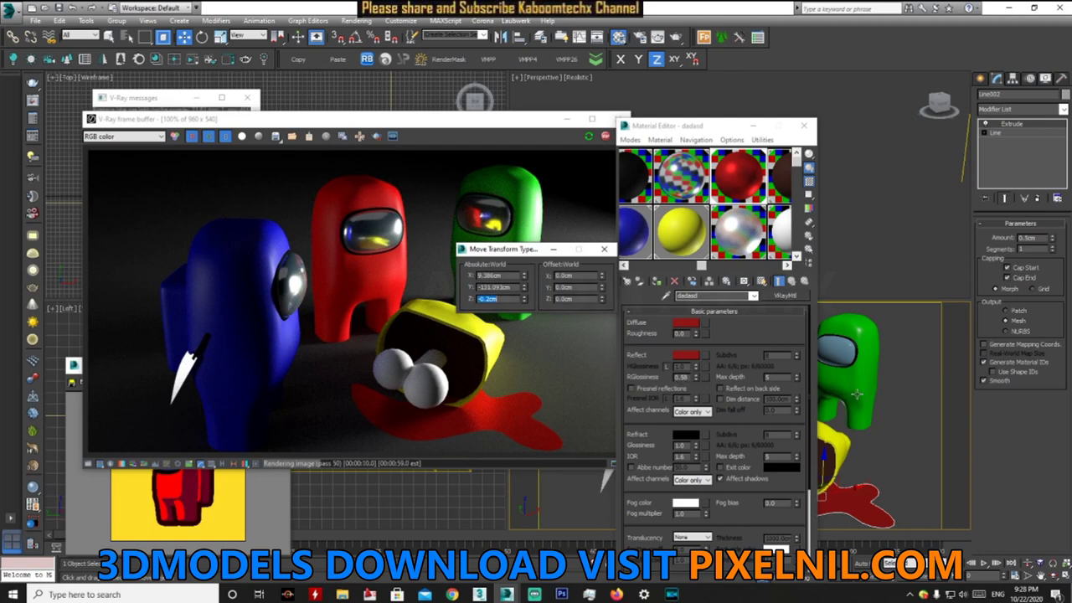
{"action": "left_click", "coordinate": [219, 37]}
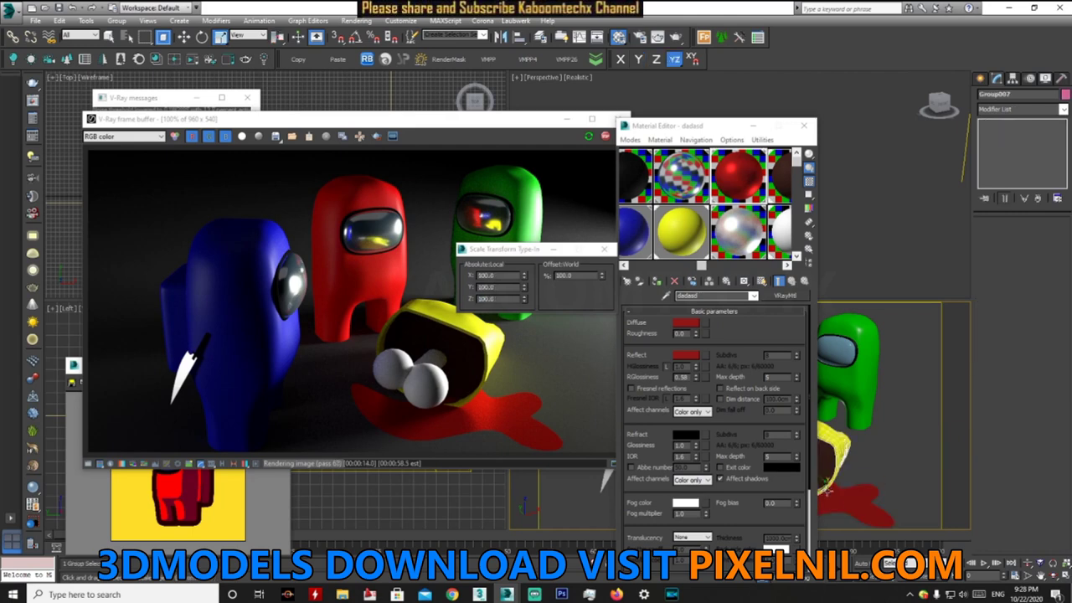
- Scale the puddle up uniformly to 62.309 and close the transform entry dialog
{"action": "mouse_move", "coordinate": [838, 498]}
{"action": "left_mouse_down"}
{"action": "mouse_move", "coordinate": [821, 486]}
{"action": "mouse_move", "coordinate": [817, 462]}
{"action": "left_mouse_up"}
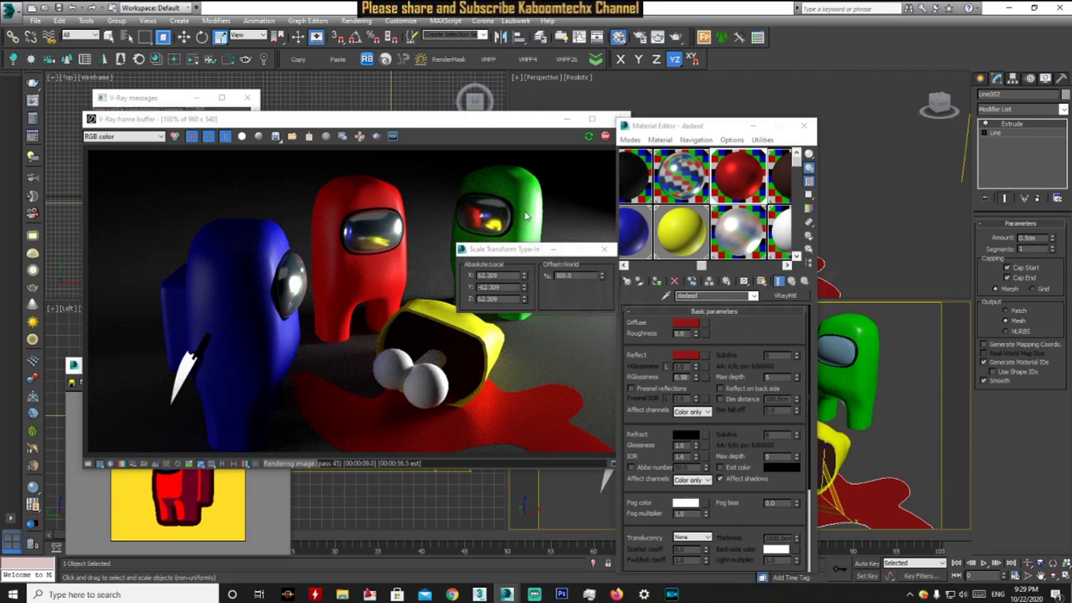
{"action": "left_click", "coordinate": [603, 251]}
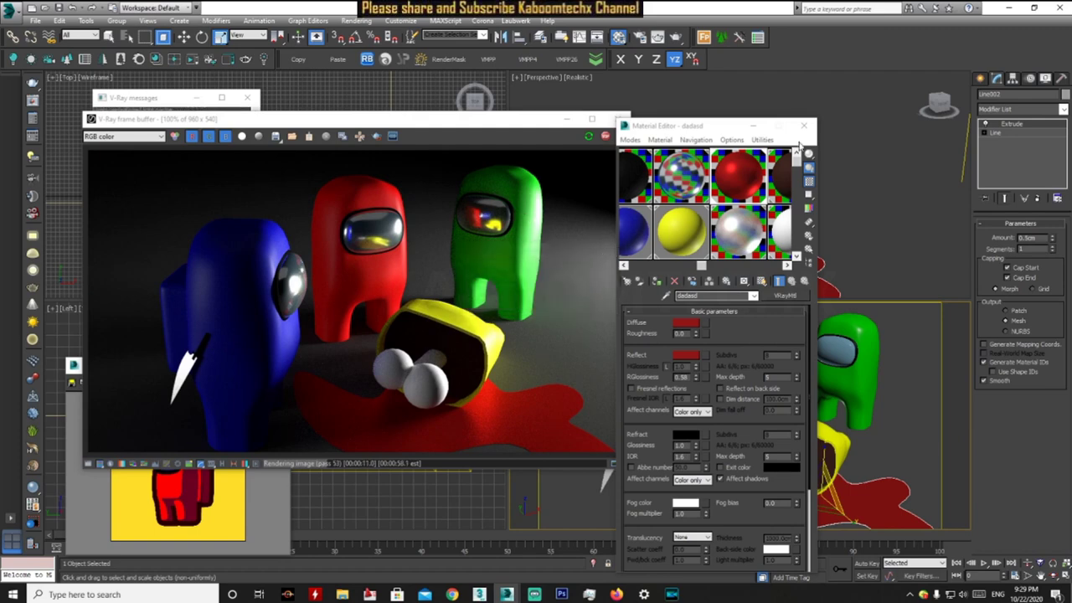
- Close the Material Editor, leaving the glossy red puddle render and viewports visible
{"action": "left_click", "coordinate": [803, 126]}
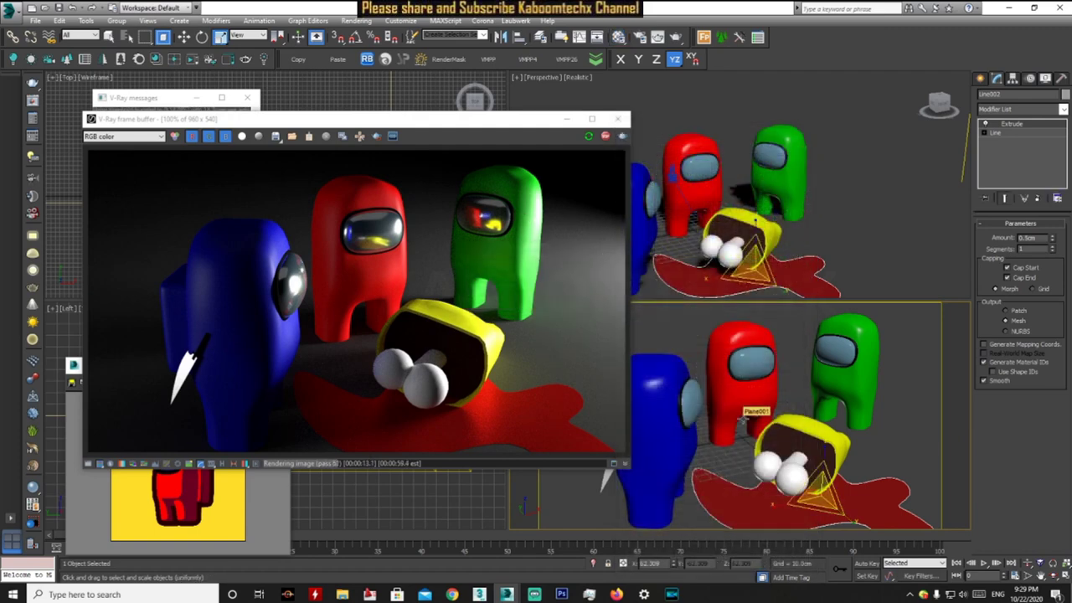